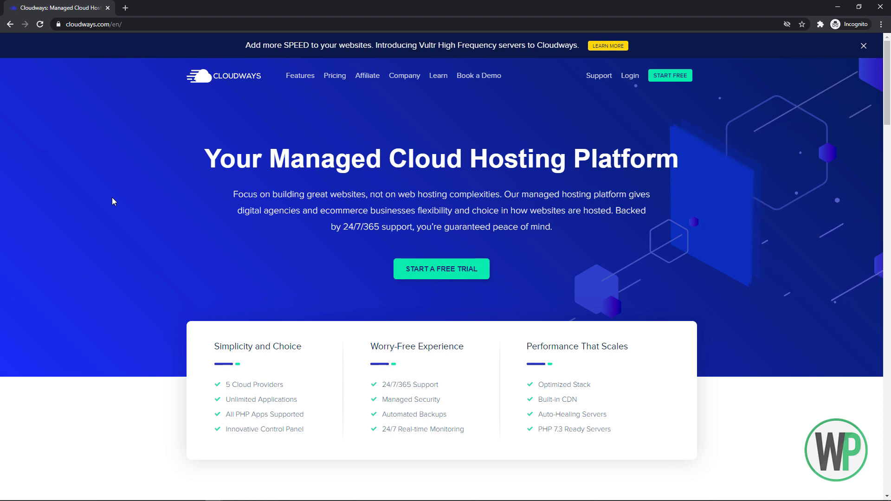
Step: Look through the Cloudways home page and open the free account signup form
scroll(442, 267, down, 8)
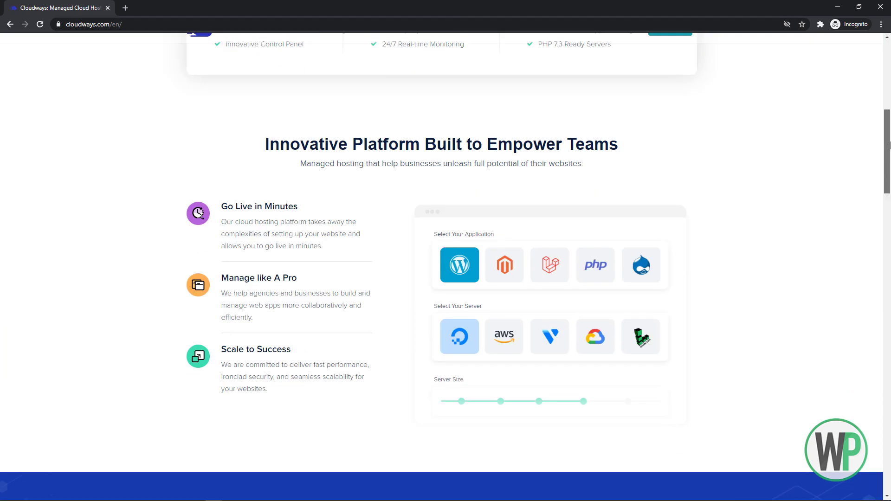
scroll(890, 232, down, 10)
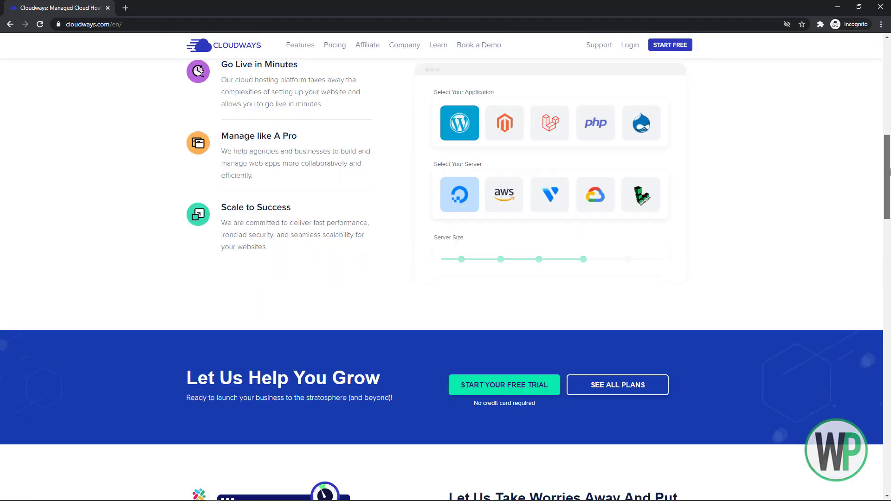
scroll(890, 233, down, 20)
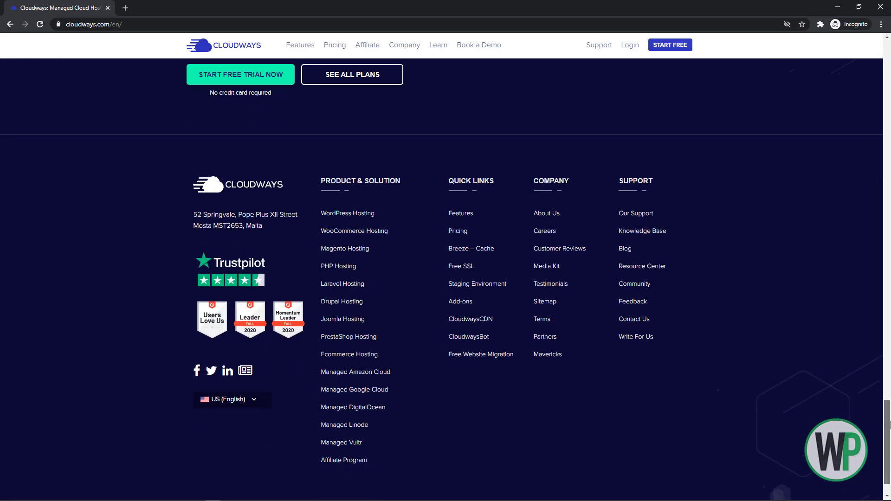
drag(888, 418, 888, 52)
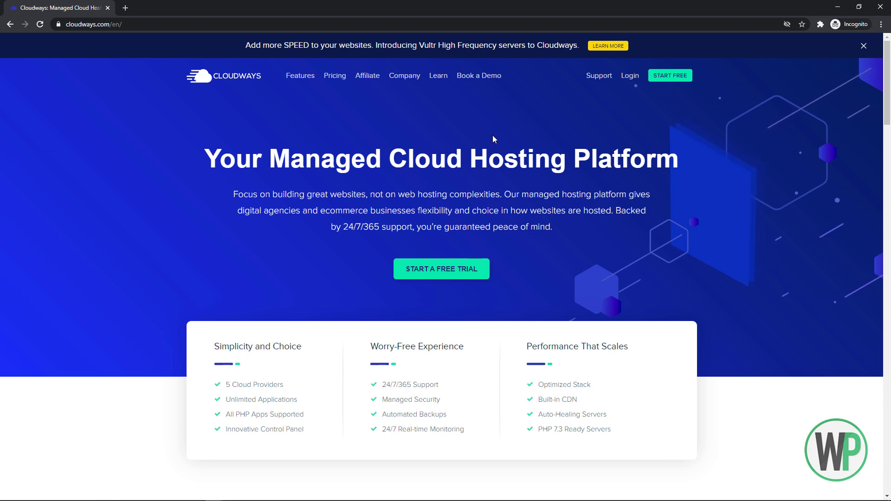
click(678, 81)
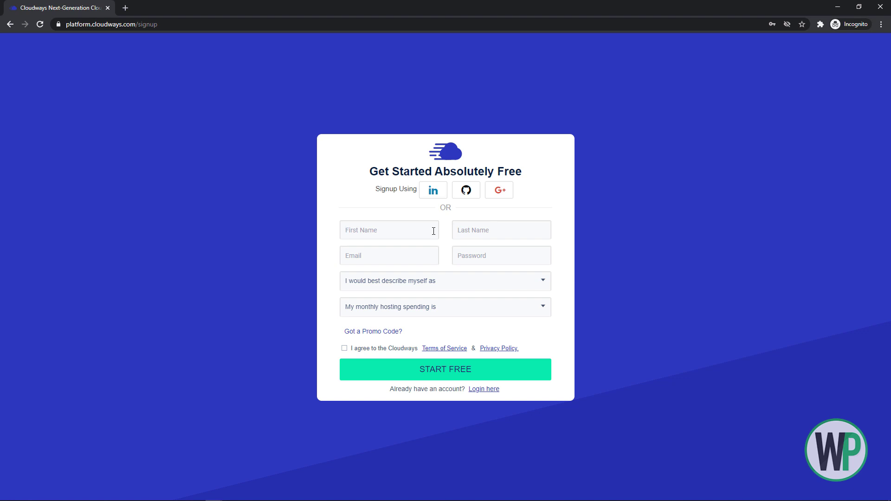
Step: Sign up with the first name, last name, email and account password, choosing Freelance Developer/Designer and $0 - $50 monthly spending, and accept the terms
click(433, 231)
text(Shahzad)
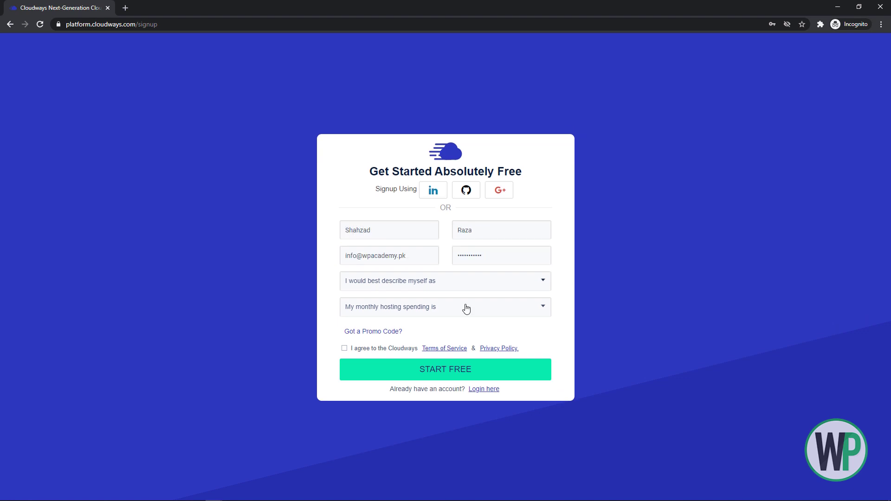
click(464, 293)
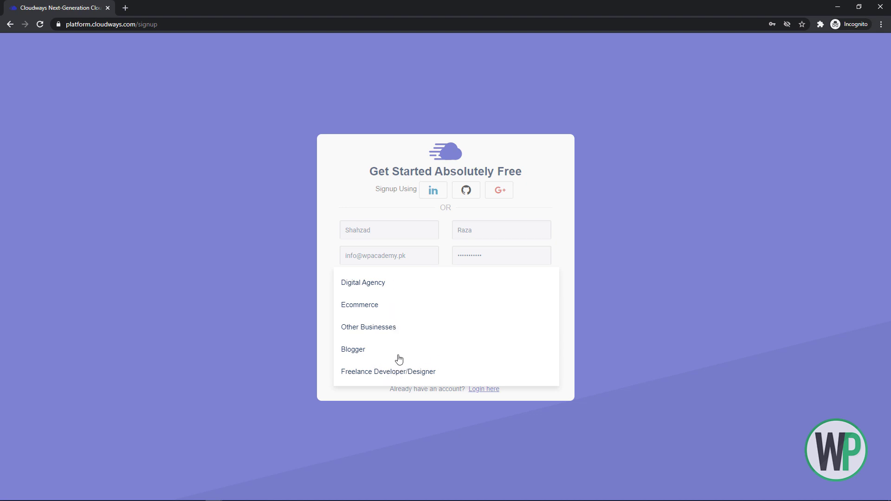
click(412, 377)
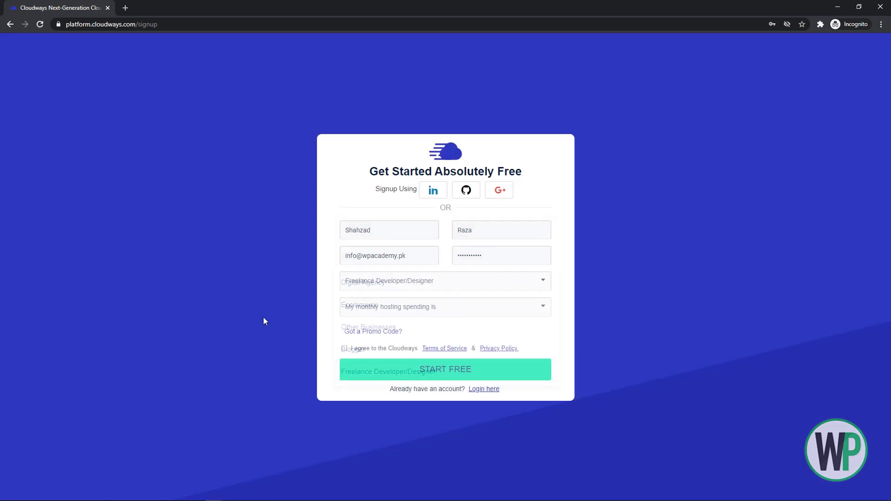
click(408, 311)
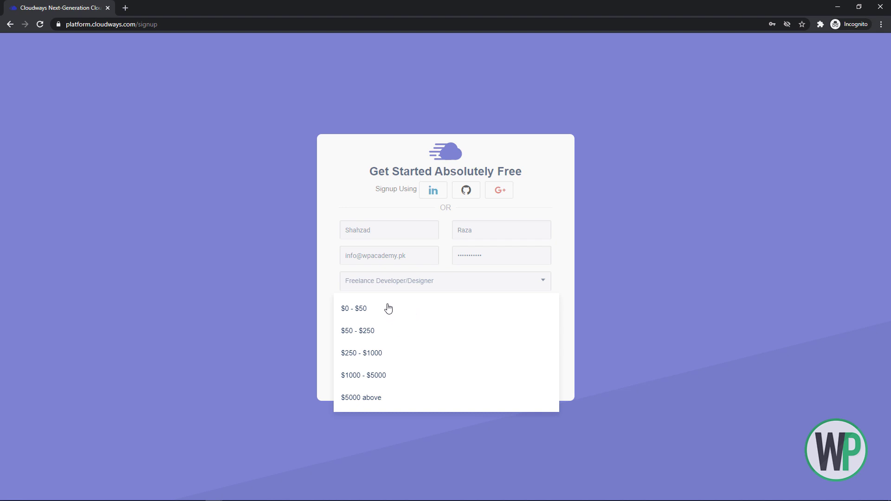
click(388, 309)
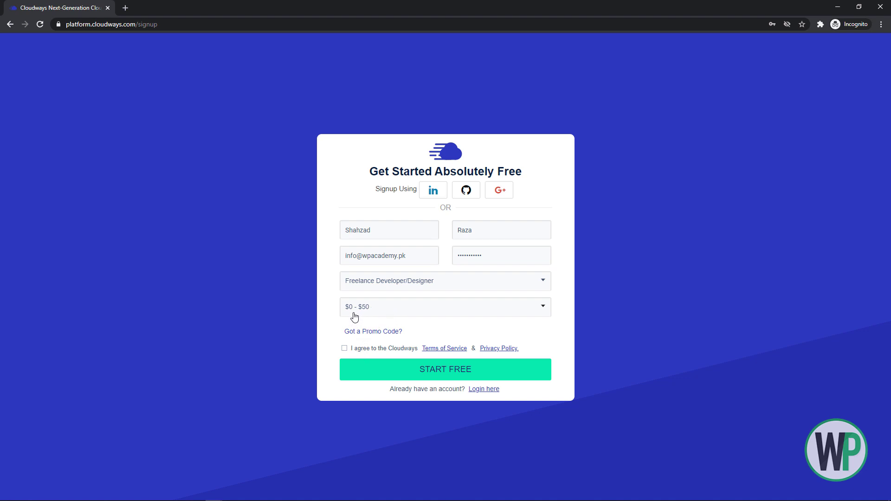
click(345, 348)
click(403, 376)
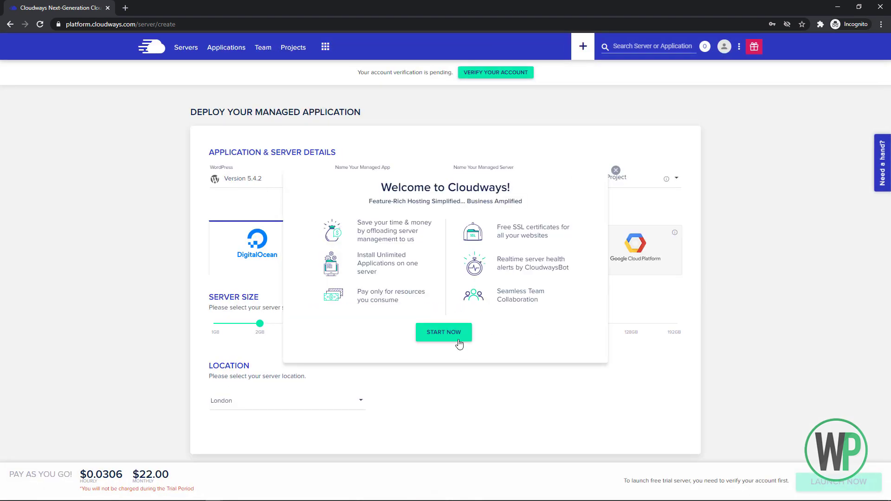
Step: Verify the new account and dismiss the welcome messages to reach the managed application deployment form
click(457, 338)
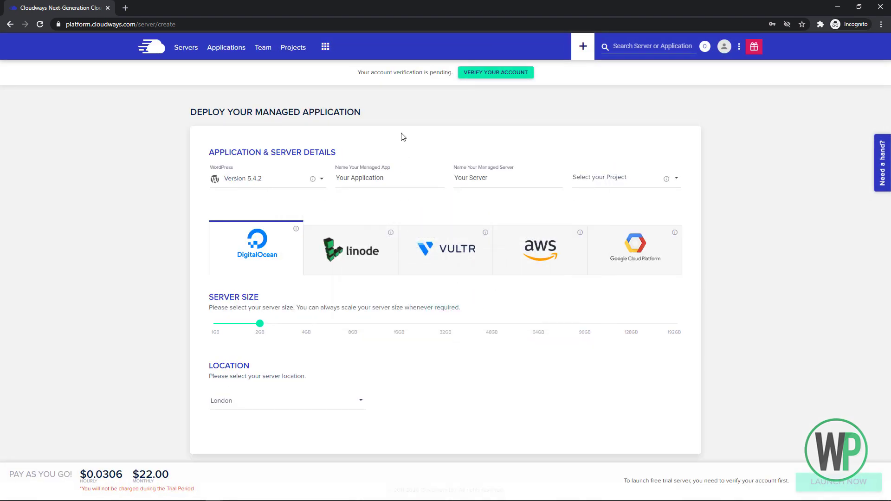
click(475, 76)
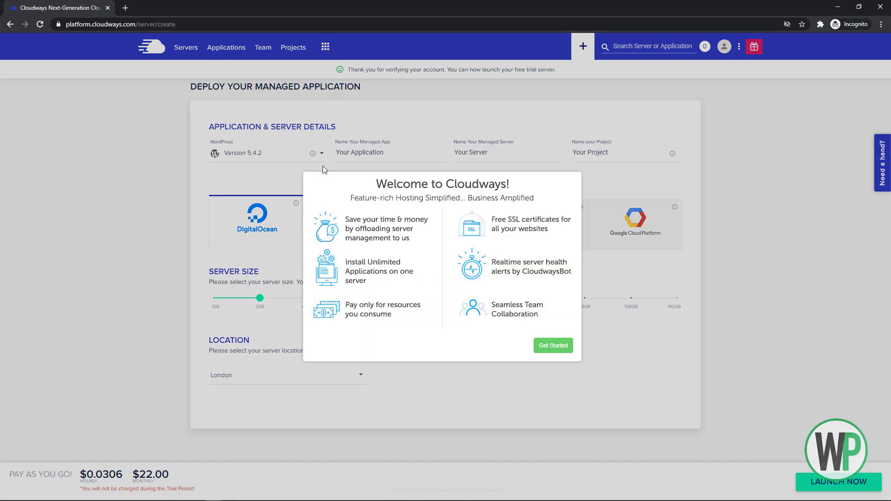
click(560, 164)
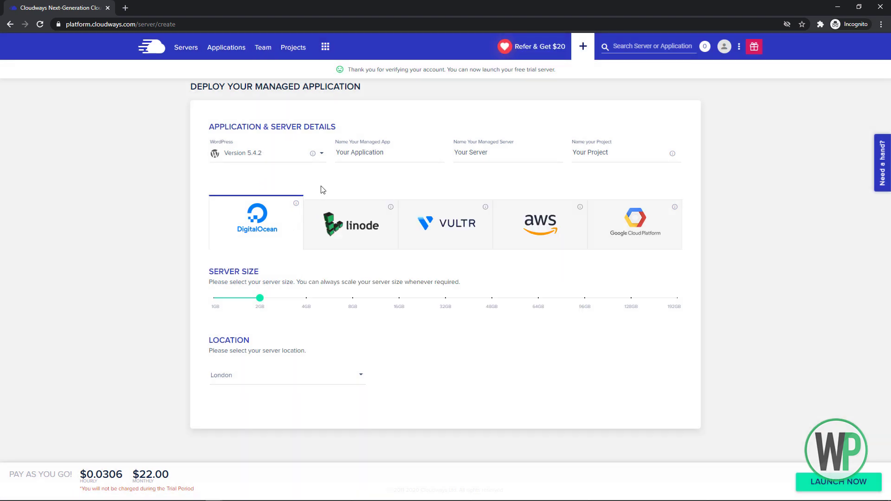
Step: Preview the server options of Linode, Vultr, AWS and Google Cloud Platform, and return to DigitalOcean
click(322, 225)
click(459, 226)
click(526, 228)
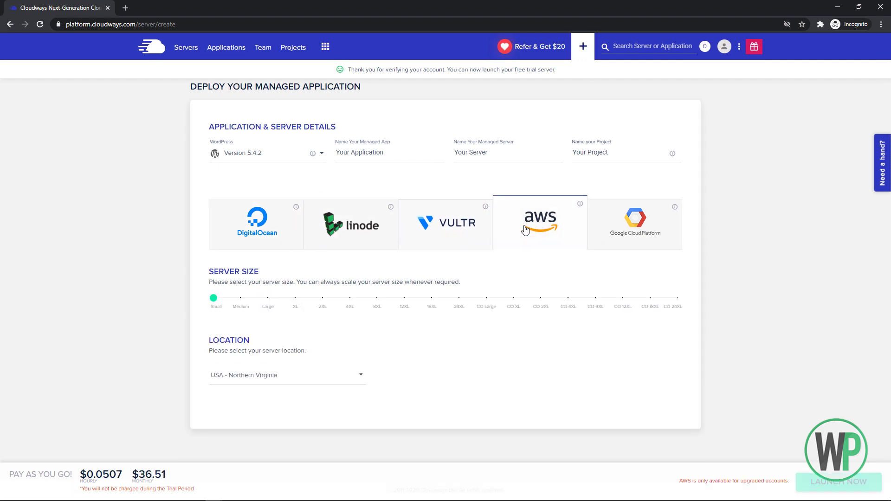
click(617, 228)
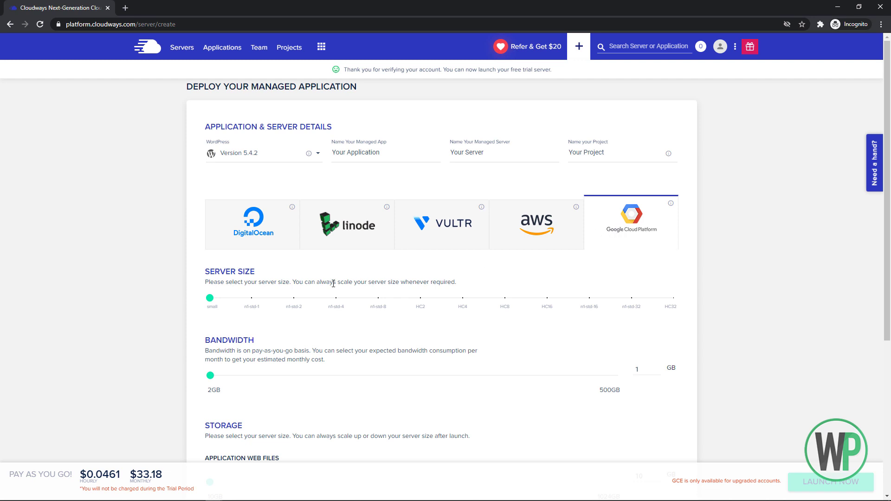
click(249, 237)
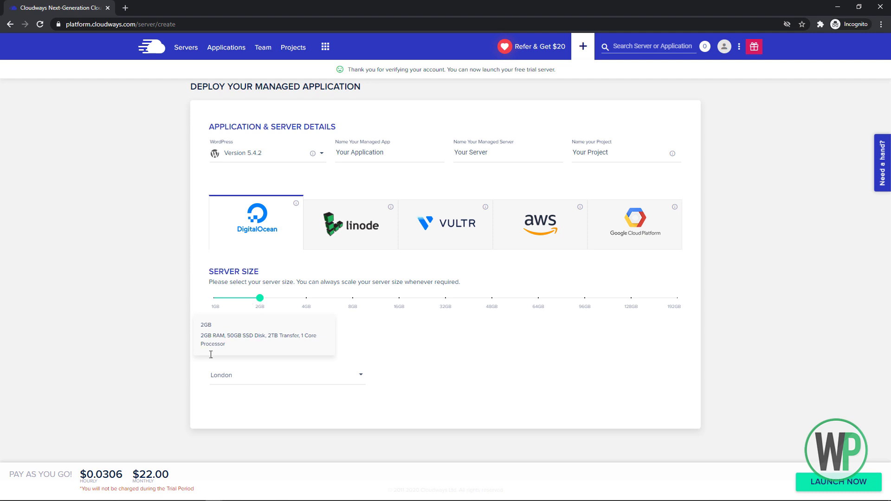
Step: Compare DigitalOcean's monthly price at the 1GB server size with the price at 2GB
drag(258, 298, 214, 299)
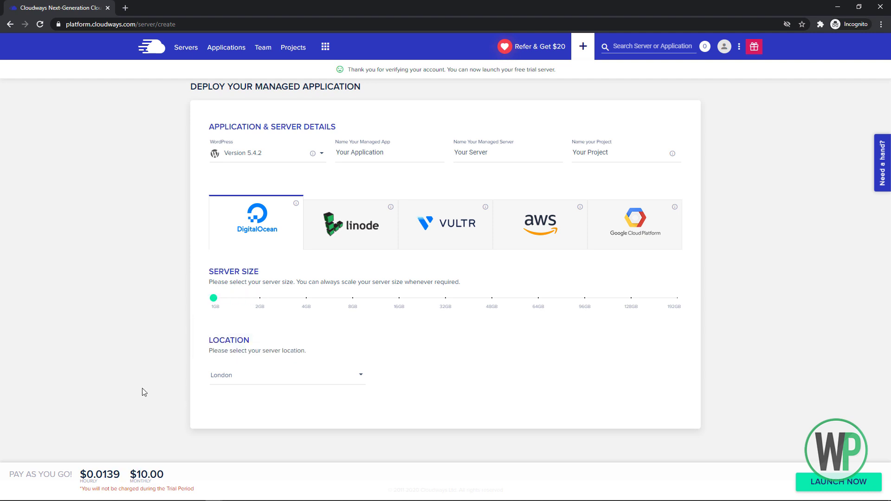
drag(132, 475, 177, 480)
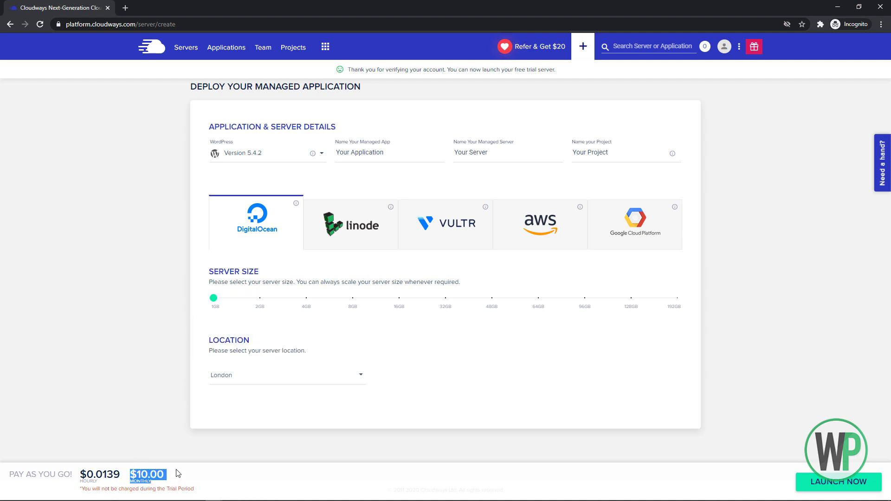
click(177, 474)
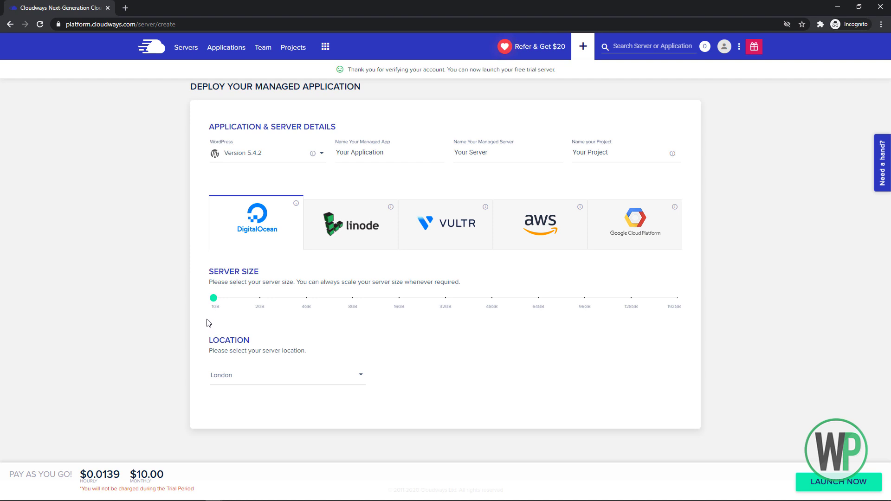
drag(214, 299, 260, 302)
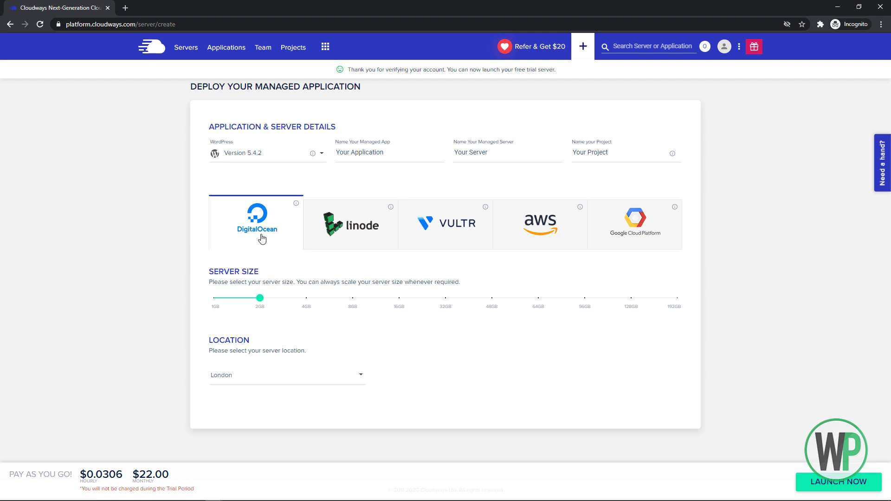
Step: Check the monthly price of a Linode server, and of a standard Vultr server at 2GB and 1GB
click(342, 231)
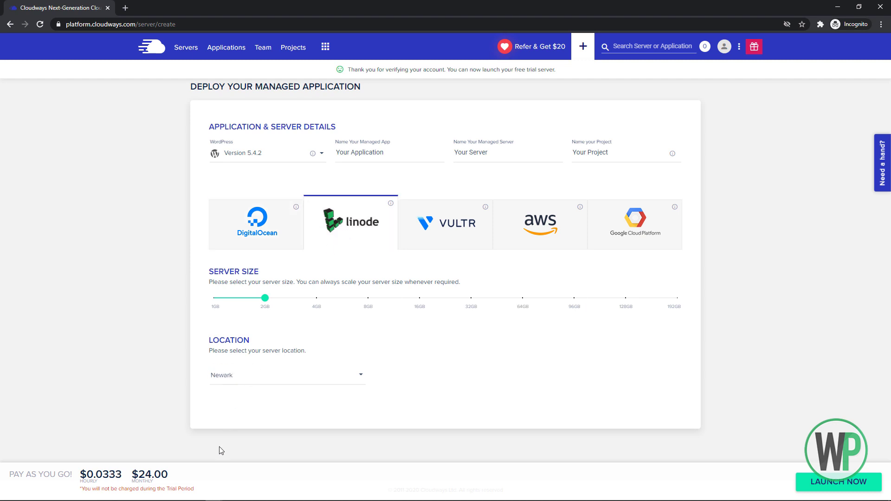
click(465, 222)
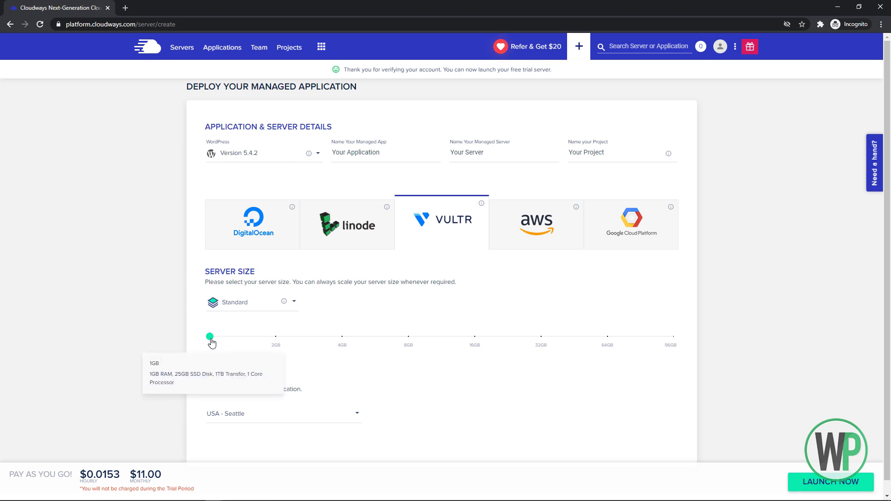
drag(211, 339, 277, 339)
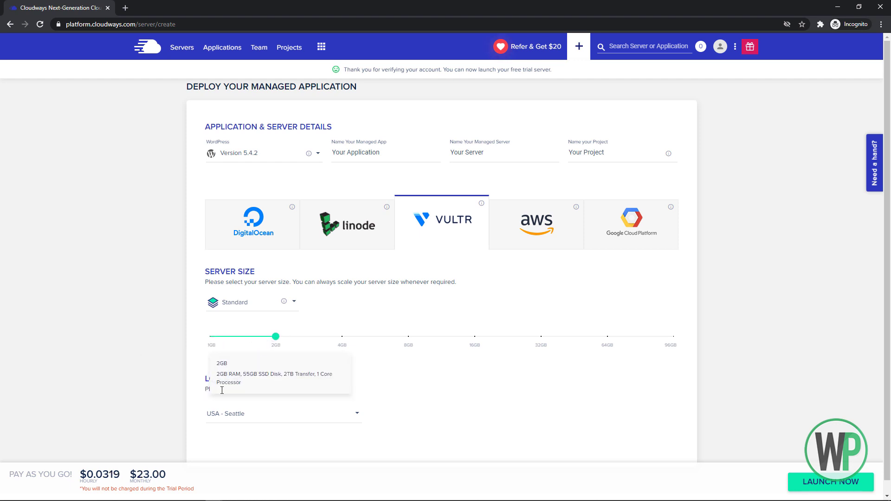
double_click(138, 476)
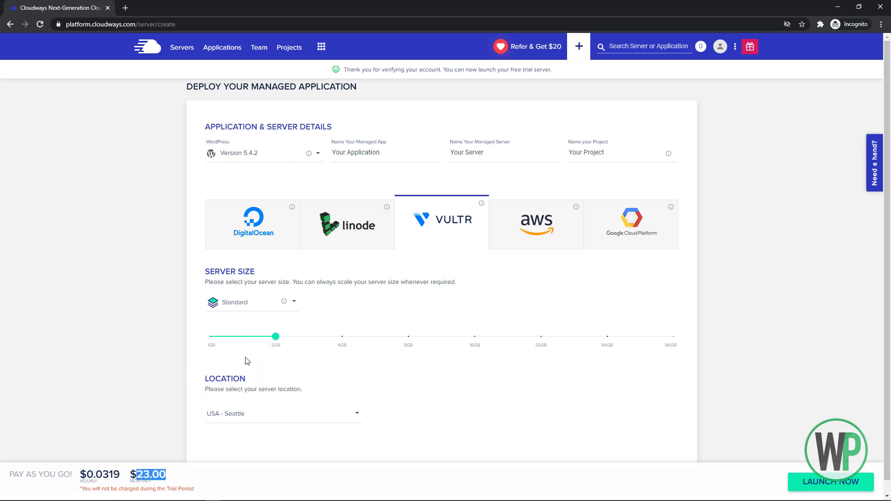
click(212, 338)
drag(167, 481, 133, 477)
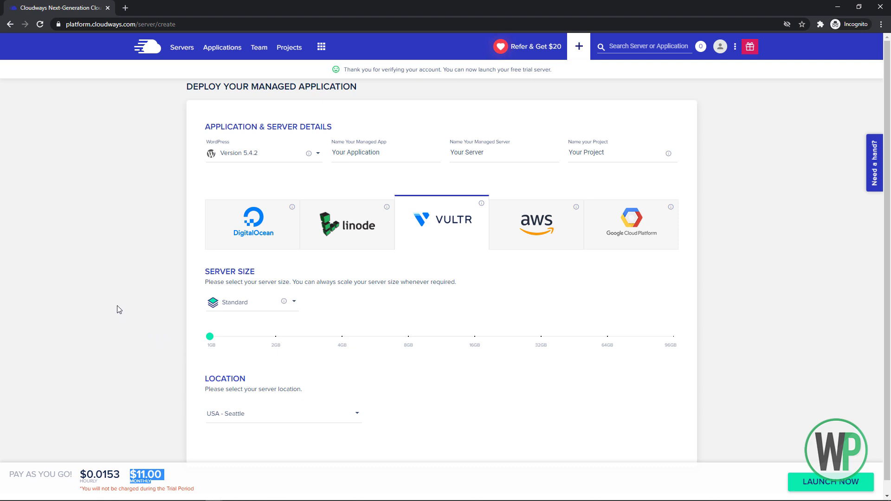
Step: Select AWS as the provider and examine its server size, bandwidth, storage and location options
click(493, 229)
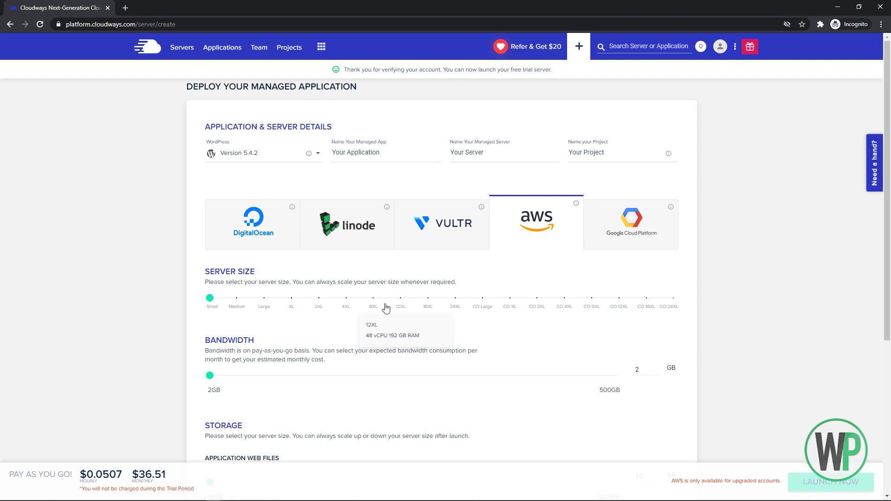
drag(888, 125, 888, 210)
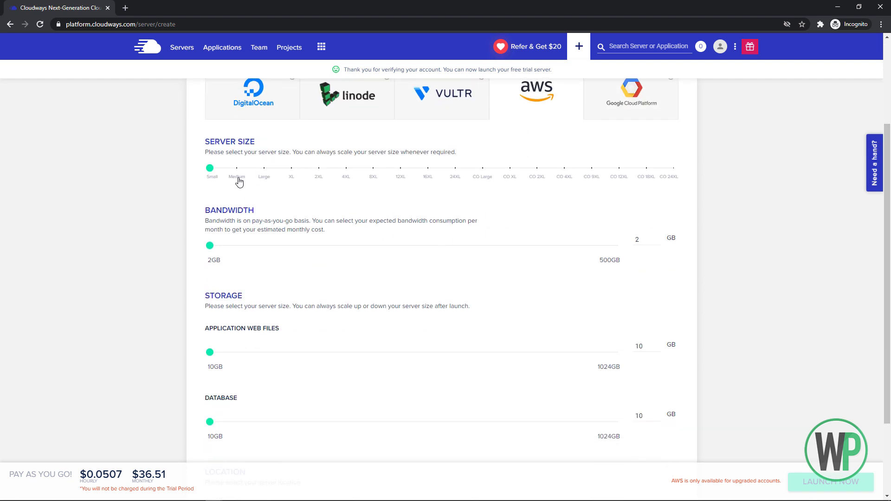
mouse_move(238, 176)
mouse_move(592, 181)
scroll(235, 321, down, 3)
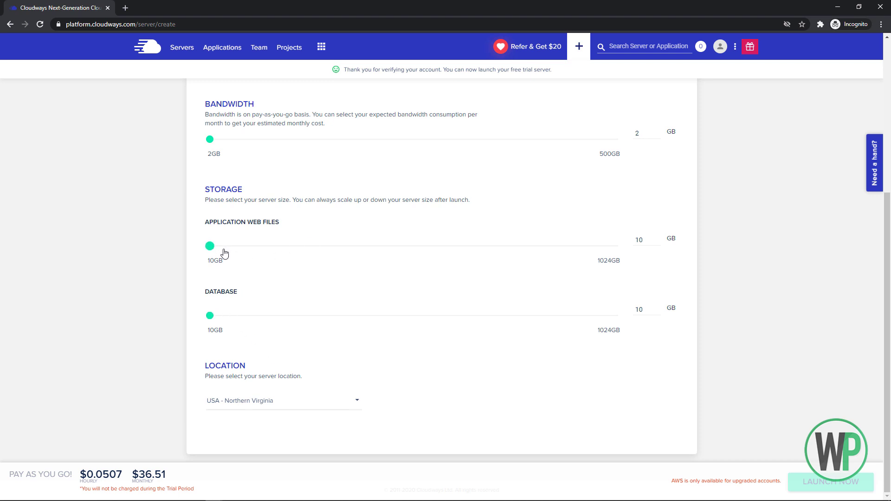
scroll(217, 263, up, 5)
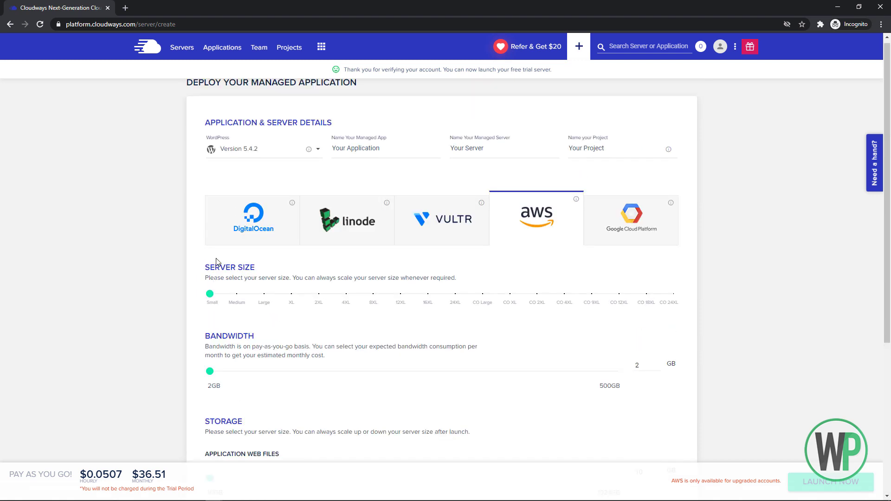
Step: Select Google Cloud Platform as the provider and review its server size, bandwidth, web files and database storage settings
click(621, 217)
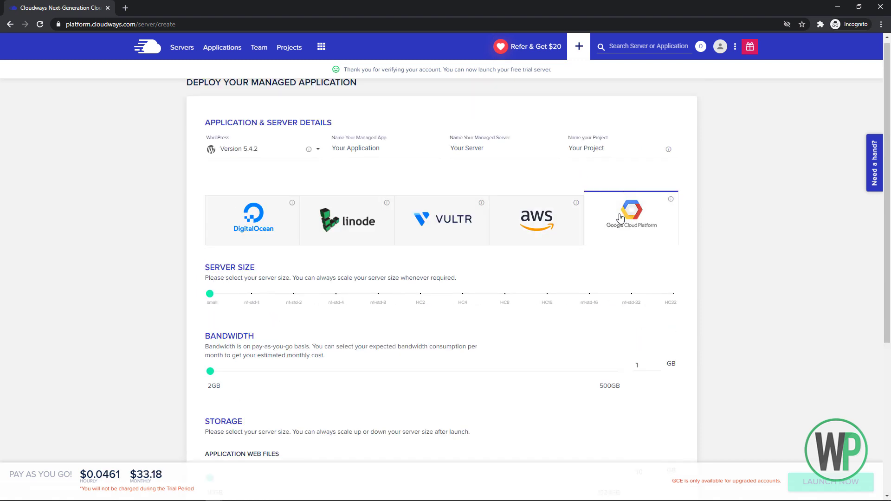
scroll(603, 212, down, 1)
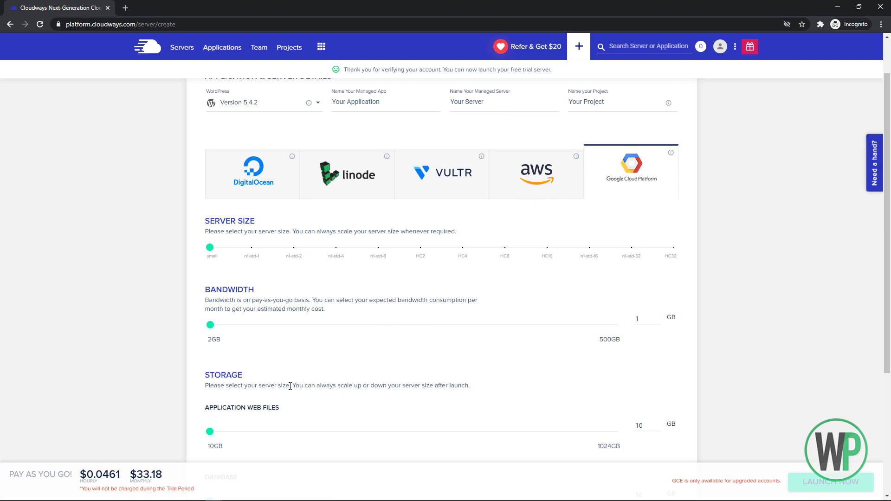
scroll(290, 386, down, 3)
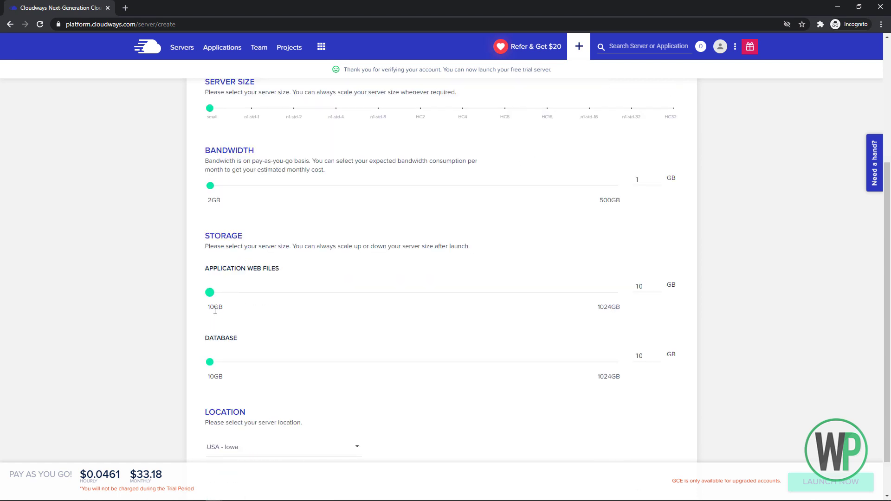
scroll(223, 404, down, 1)
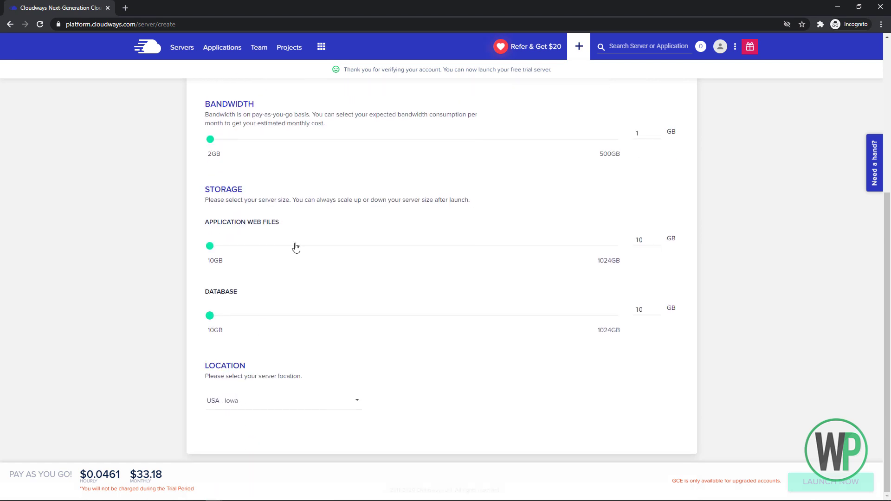
scroll(297, 247, up, 4)
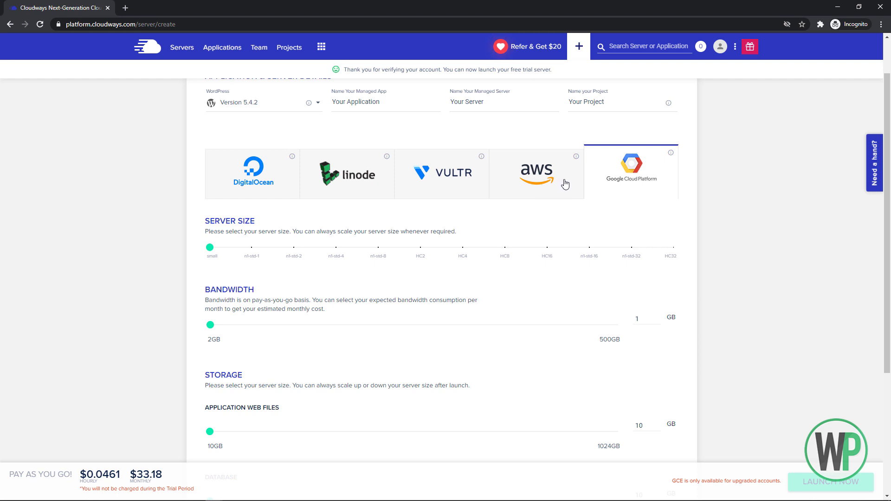
Step: Select Vultr as the provider and compare the Standard server's monthly price at 2GB and 1GB, ending on 1GB
click(447, 183)
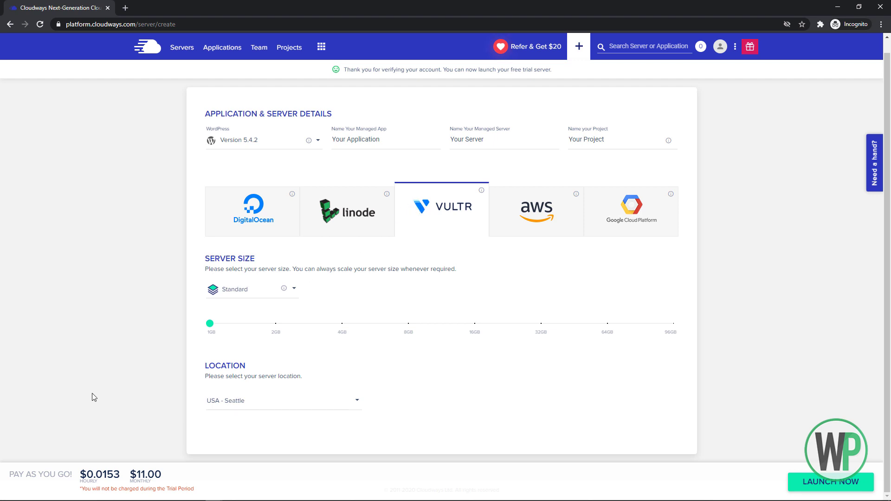
click(248, 324)
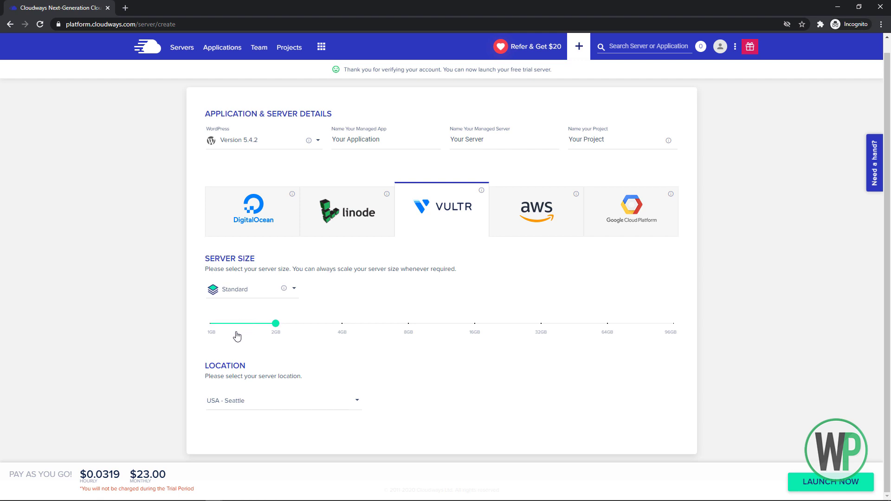
drag(143, 474, 136, 474)
click(210, 325)
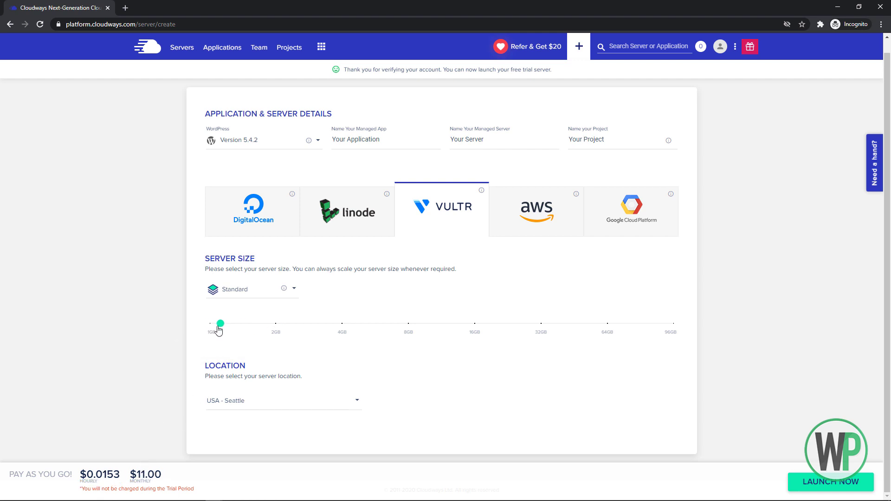
drag(163, 472, 134, 475)
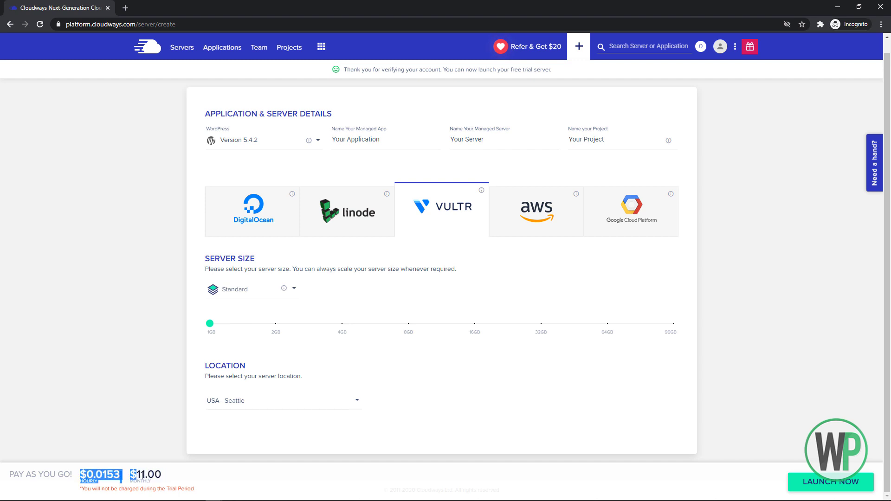
click(134, 475)
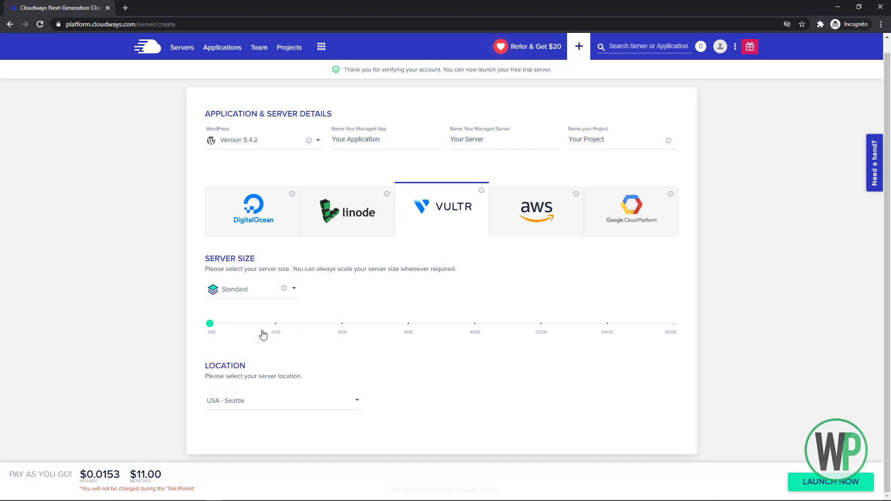
Step: Review the full list of server locations available for Vultr without changing the selected one
click(290, 403)
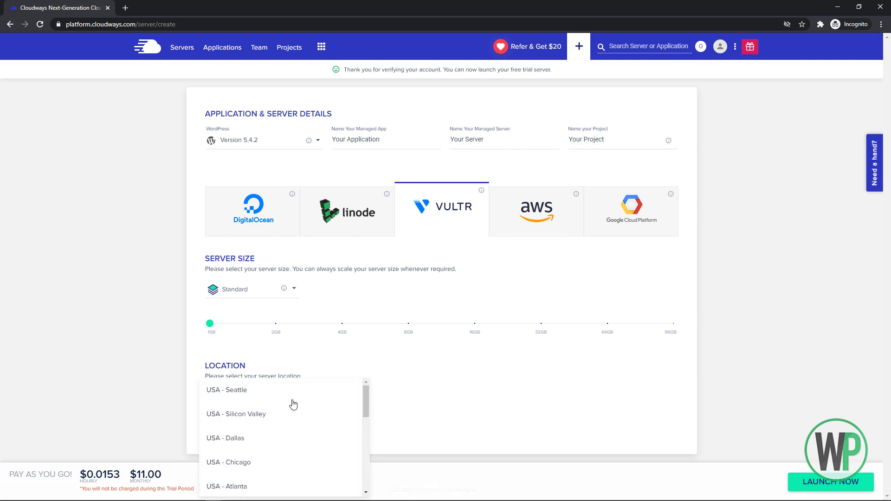
scroll(295, 400, down, 4)
scroll(296, 400, down, 2)
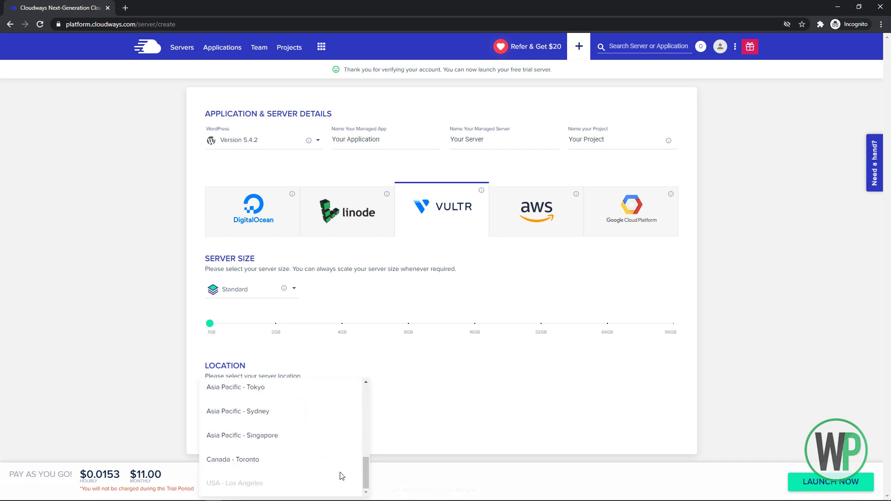
mouse_move(367, 480)
mouse_down()
mouse_move(363, 389)
mouse_move(363, 479)
mouse_move(368, 443)
mouse_move(365, 464)
mouse_up()
drag(365, 471, 366, 395)
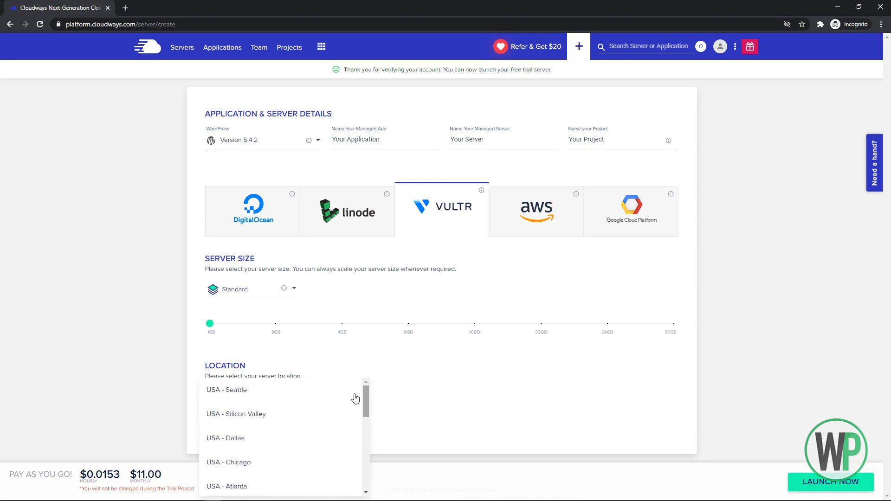
click(150, 334)
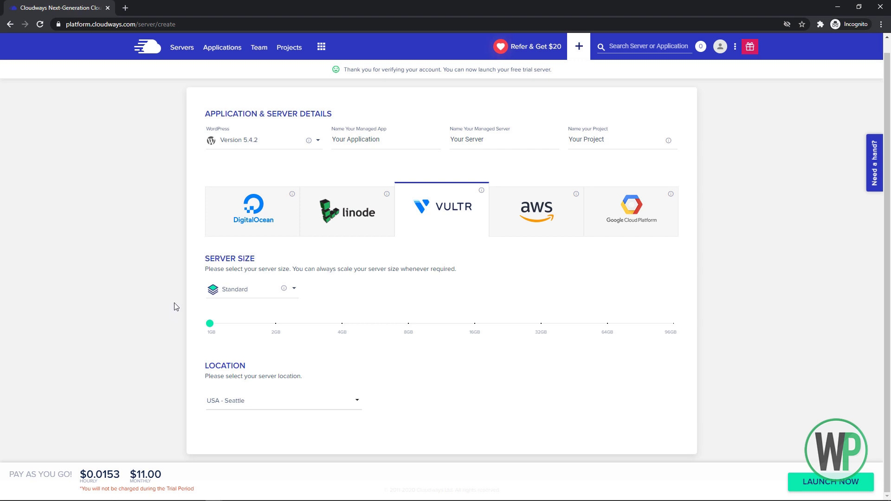
Step: Compare the monthly prices of Vultr's High Frequency and Standard server types at 1GB, ending on Standard
click(253, 292)
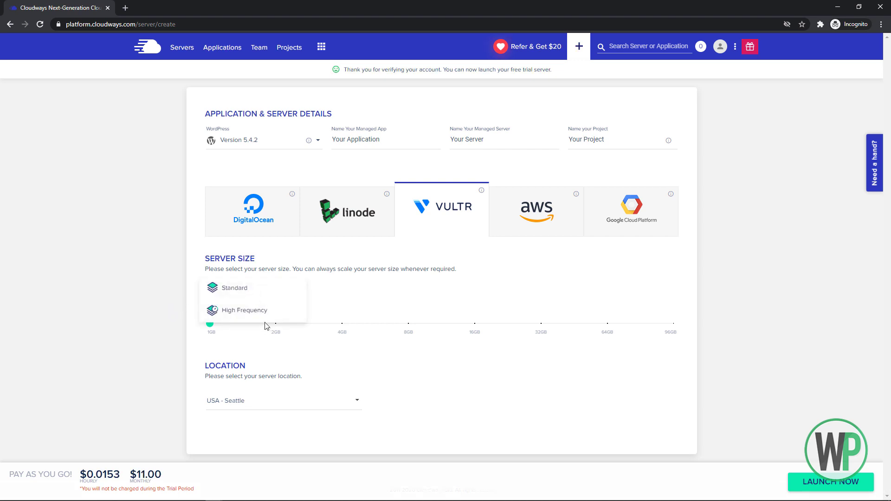
click(259, 316)
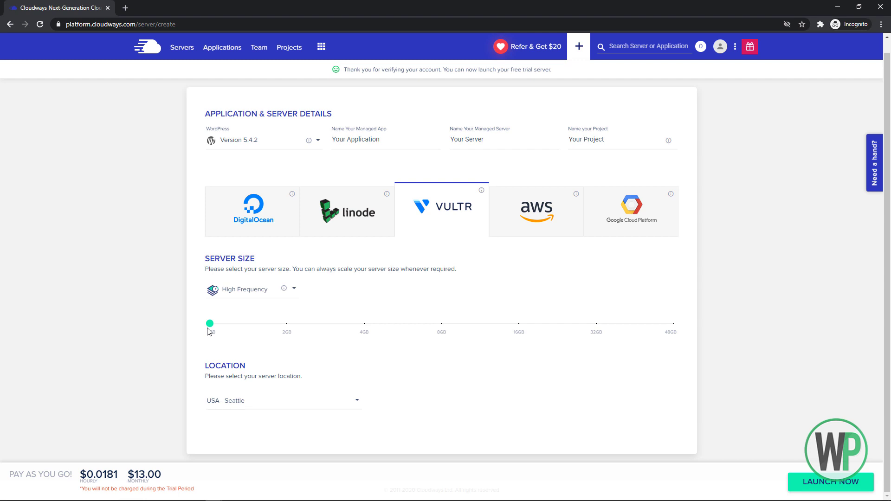
click(223, 295)
click(181, 305)
click(265, 294)
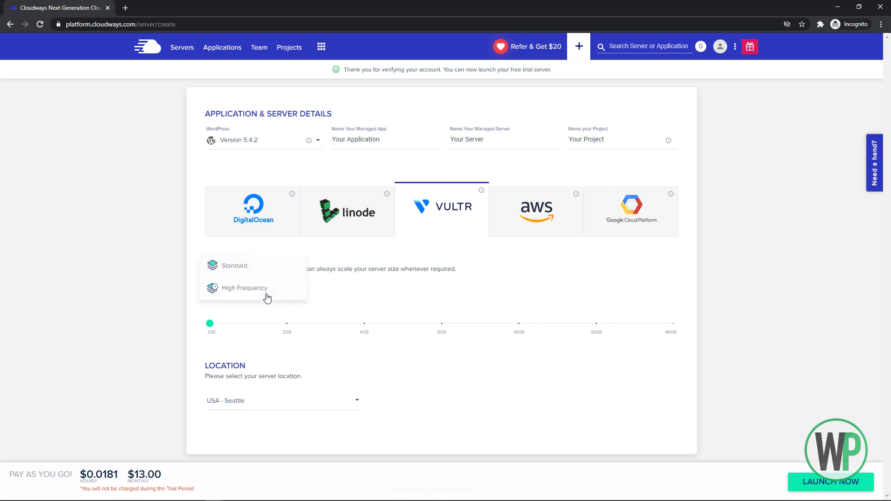
click(251, 271)
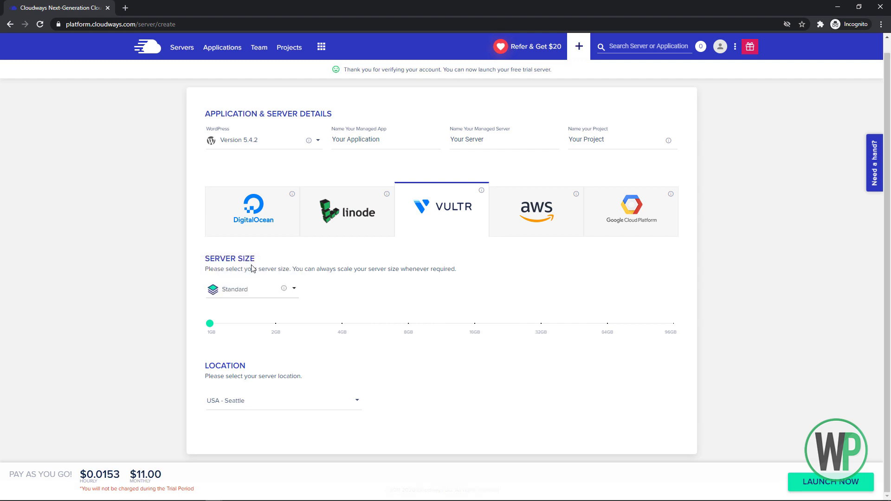
click(272, 296)
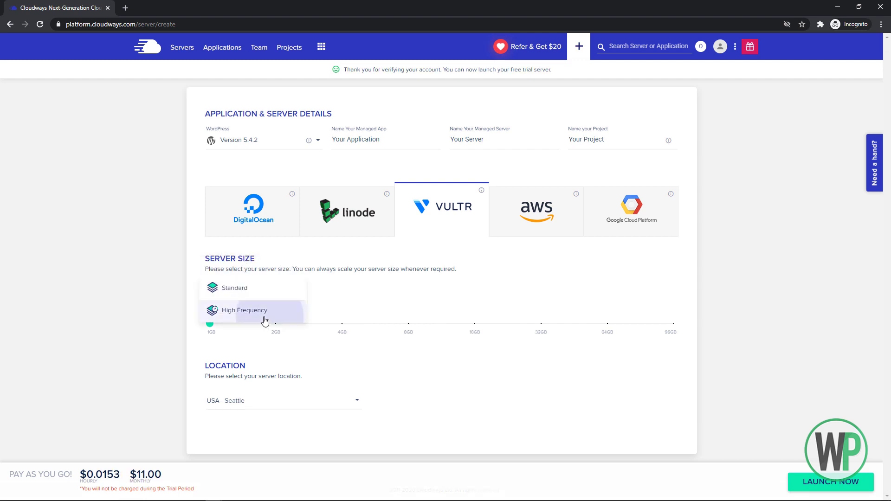
click(265, 318)
drag(147, 474, 140, 475)
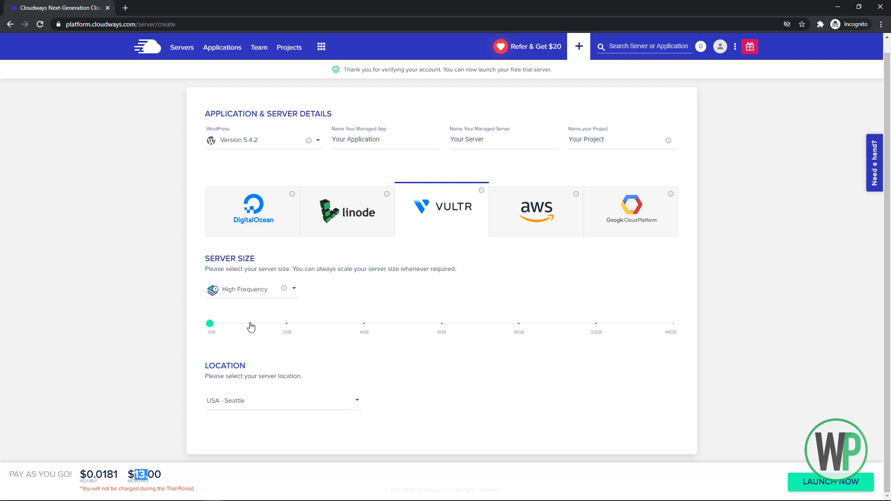
click(259, 291)
click(257, 263)
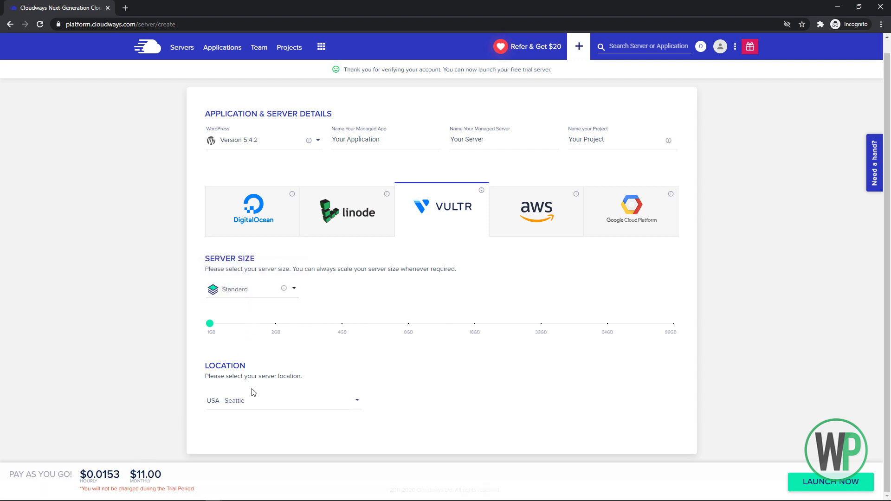
Step: Look through the Vultr location choices once more, keeping USA - Seattle
click(339, 402)
mouse_move(367, 398)
mouse_down()
mouse_move(360, 486)
mouse_move(364, 388)
mouse_up()
click(151, 371)
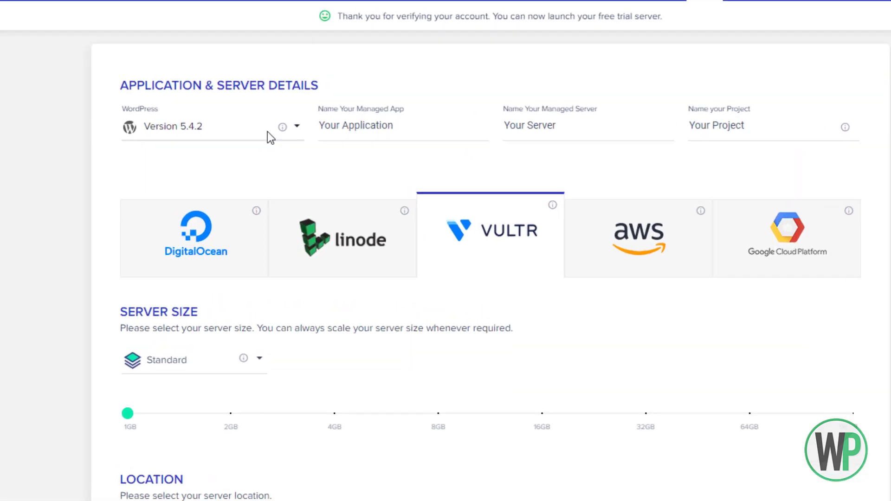
Step: Review the applications that can be installed, from WordPress to Cloudways Solutions, and choose WordPress Version 5.4.2
click(279, 140)
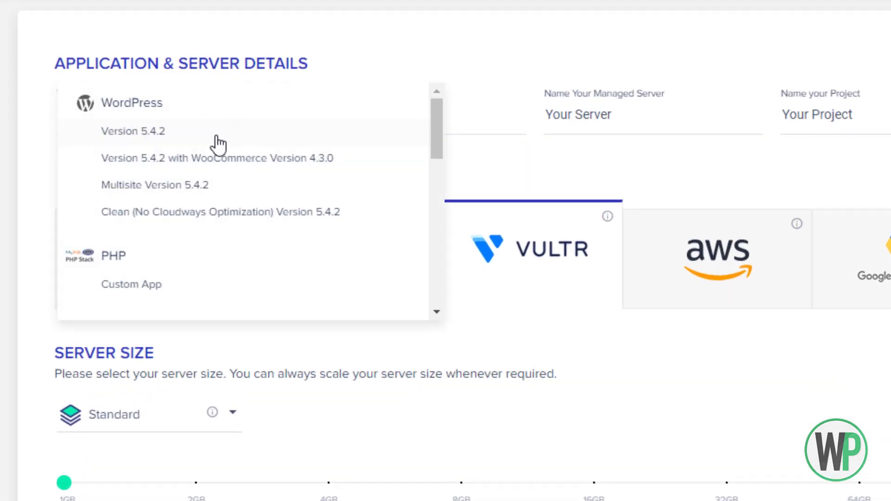
drag(442, 122, 436, 107)
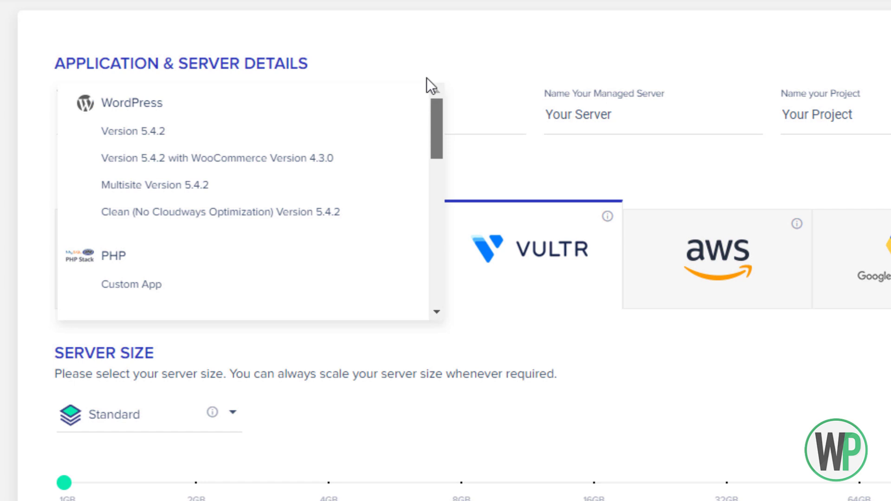
scroll(417, 108, down, 5)
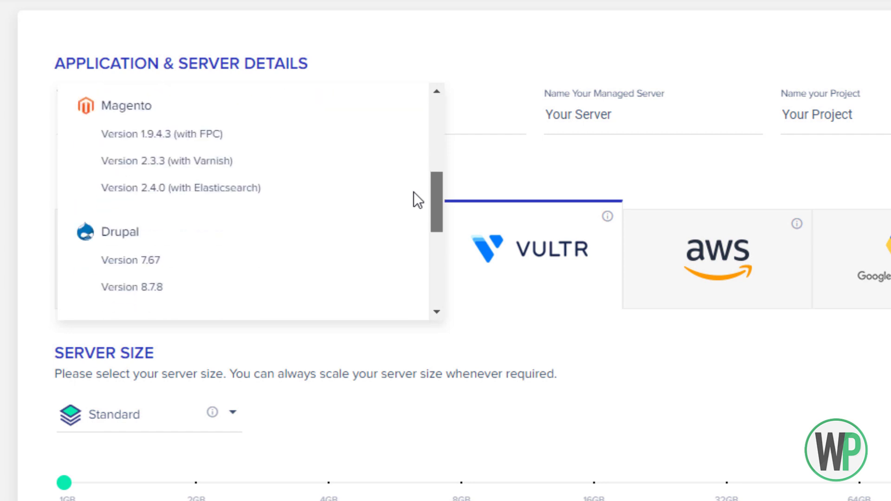
scroll(413, 191, up, 5)
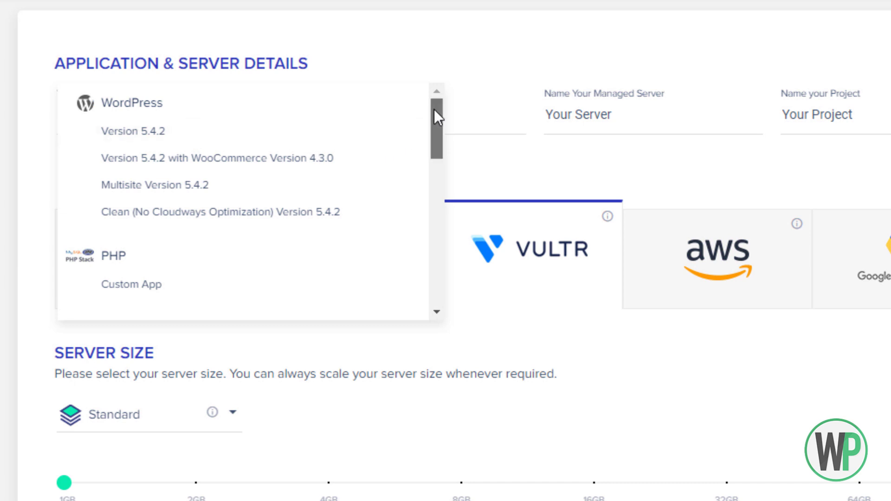
drag(430, 110, 430, 316)
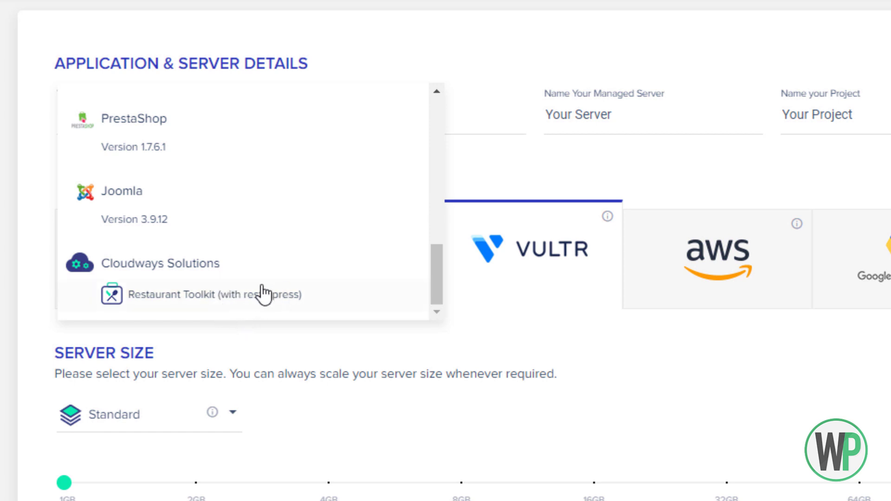
drag(436, 288, 459, 125)
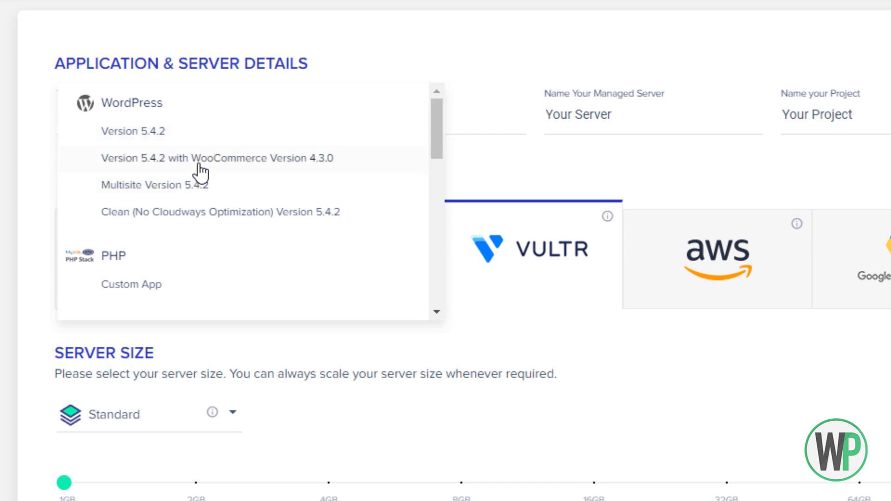
click(171, 133)
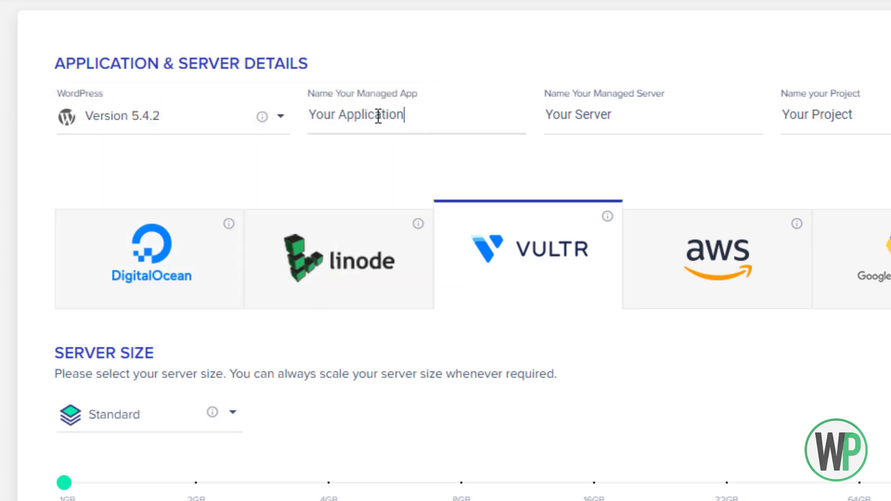
Step: Name the managed app "WPAC Test App"
drag(404, 115, 300, 113)
text(W)
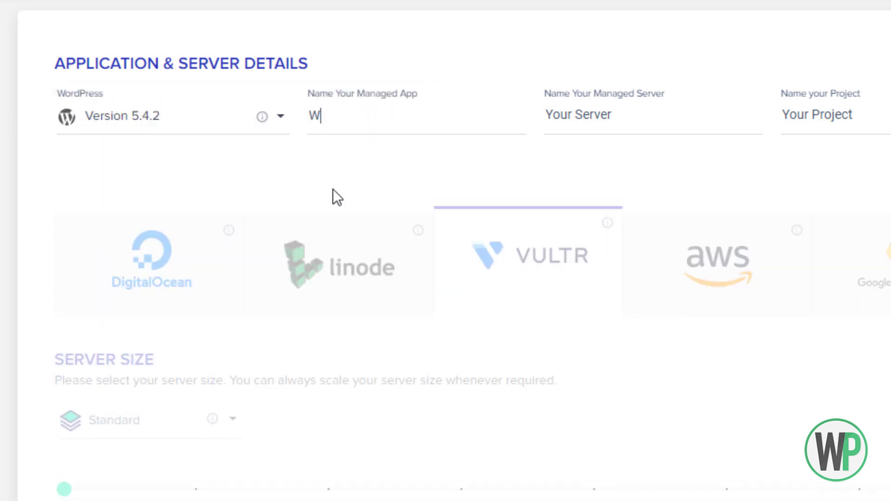
text(PAC Test)
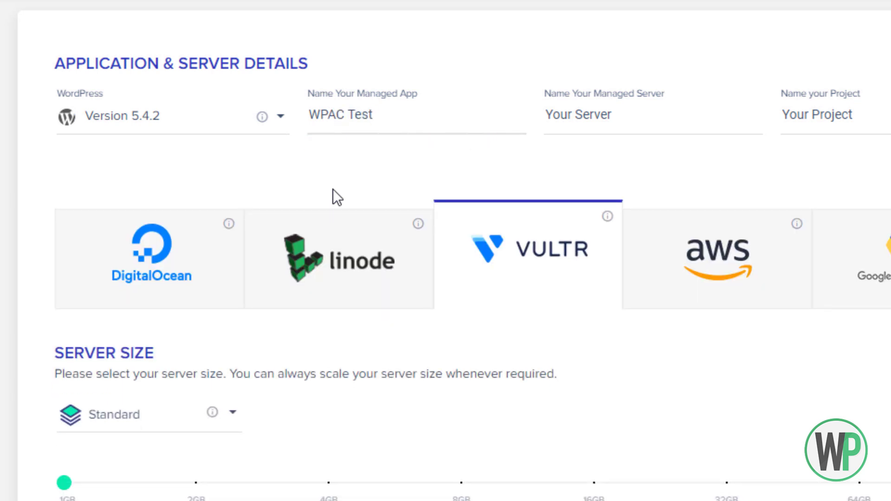
text( App)
Step: Name the managed server "WPAC Test Server"
drag(622, 116, 552, 111)
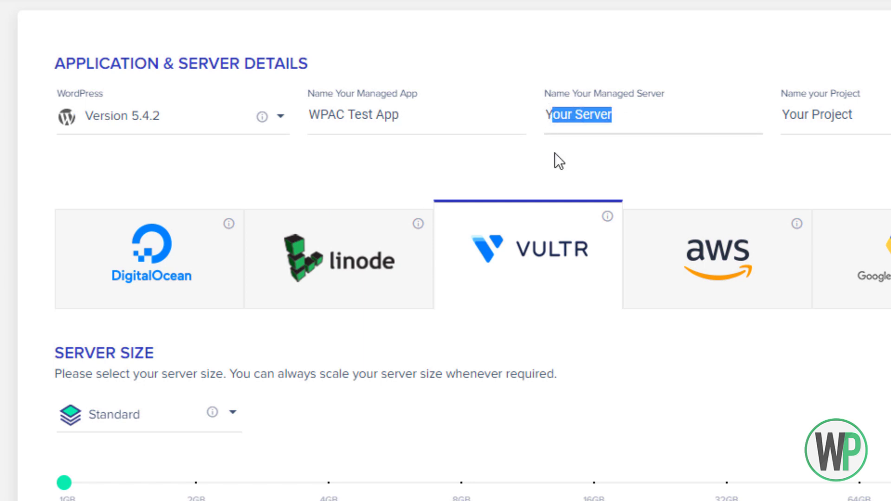
key(BackSpace)
key(BackSpace)
text(W)
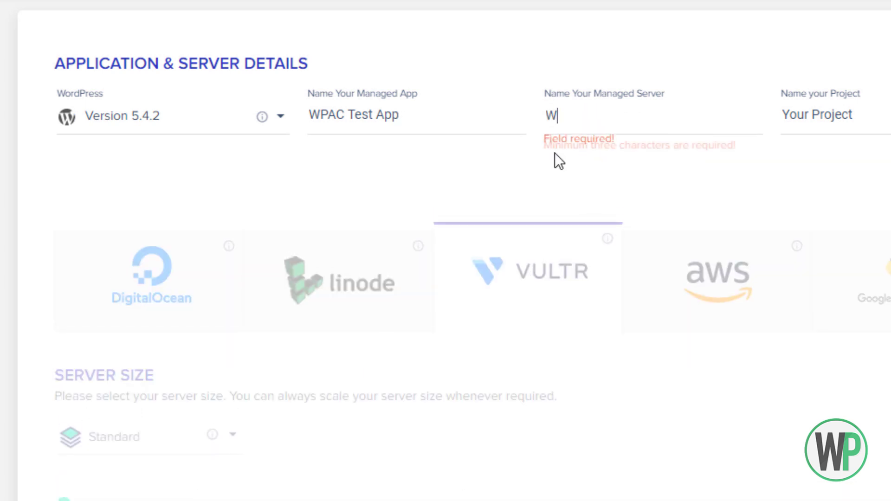
text(PA)
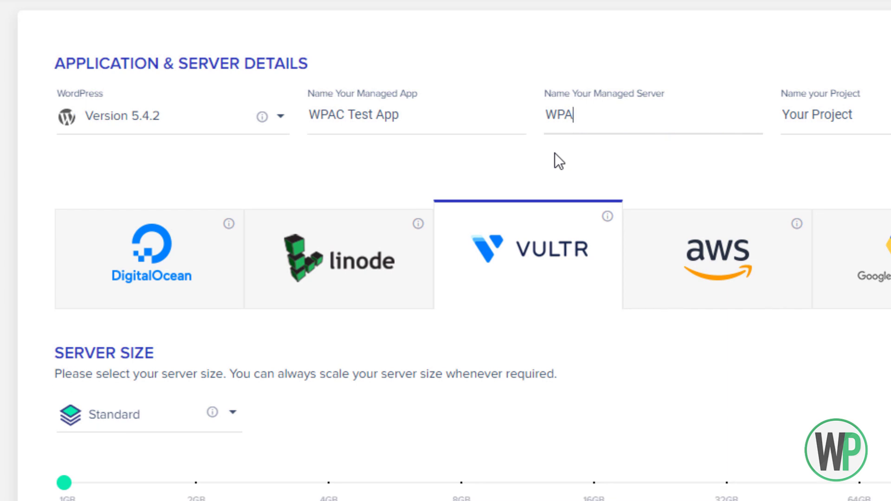
text(C Test Server)
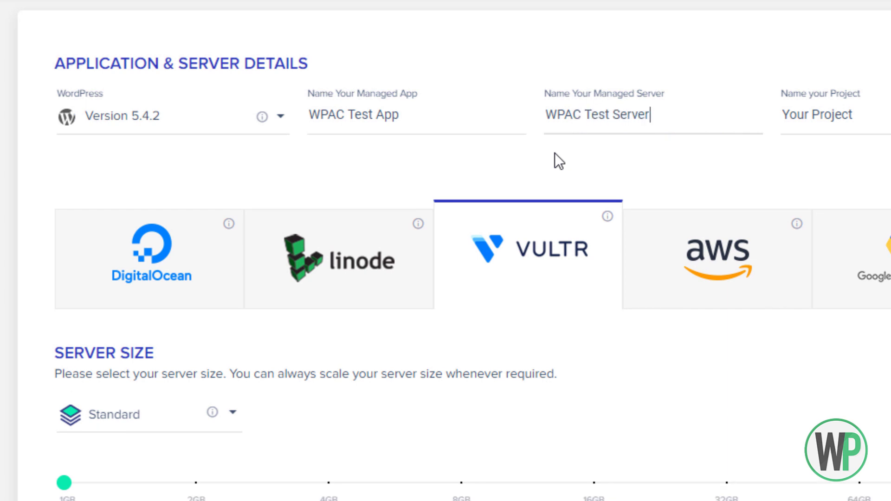
Step: Name the project "Urdu Tutorials"
key(Tab)
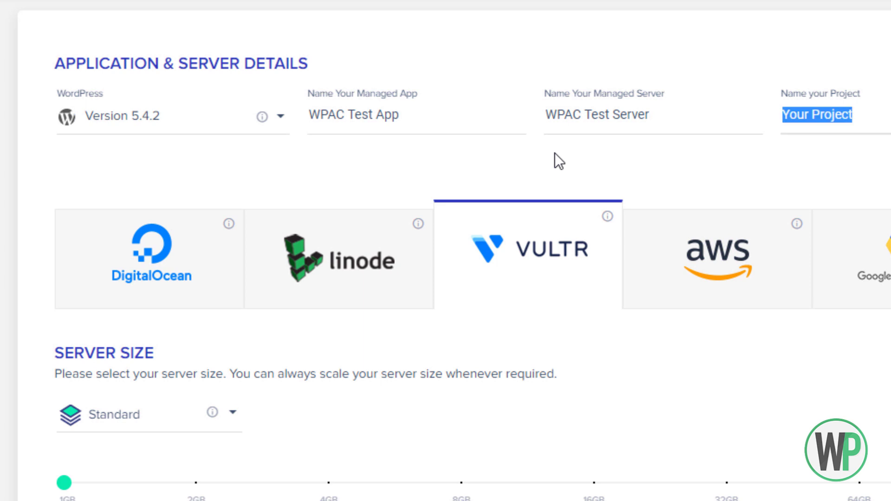
text(Urdu )
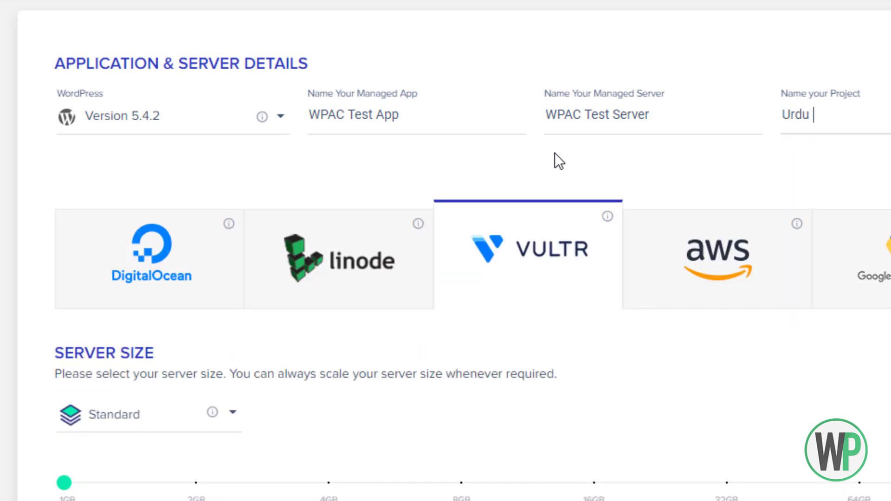
text(Tutorialw)
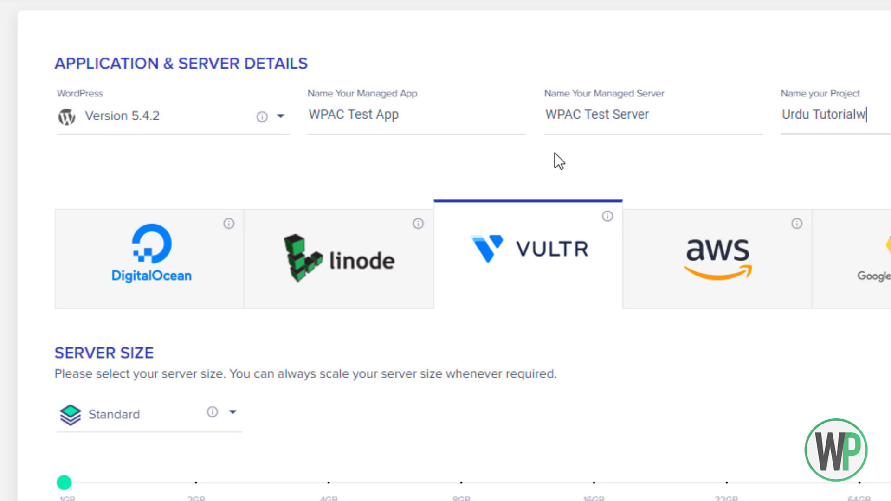
key(BackSpace)
text(s)
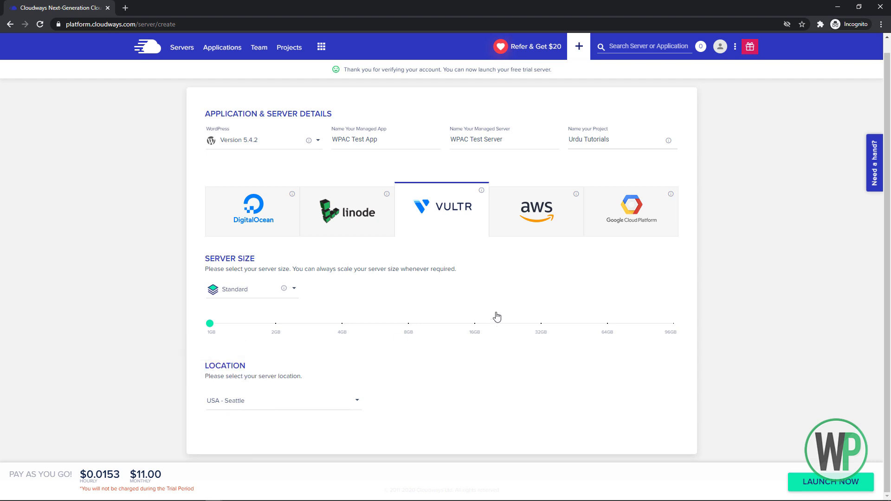
drag(890, 138, 890, 156)
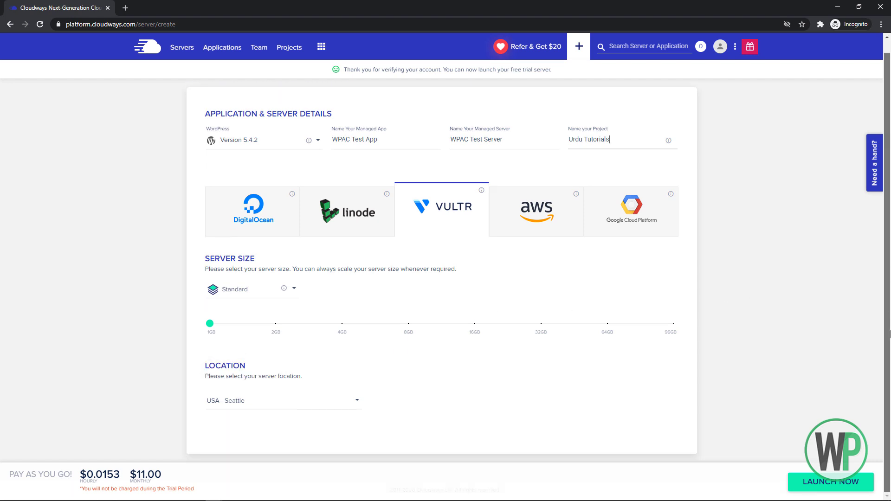
Step: Launch the configured Vultr server and dismiss the support tour, Help Center and referral offer
drag(798, 438, 800, 481)
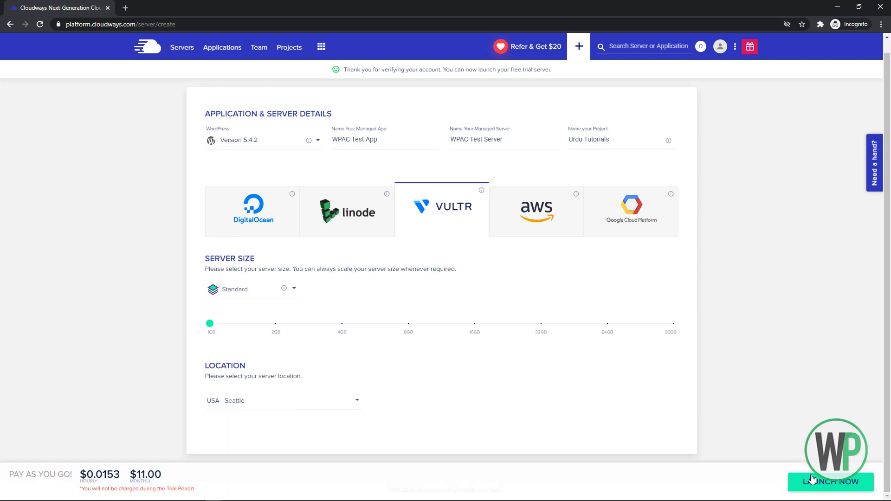
click(813, 482)
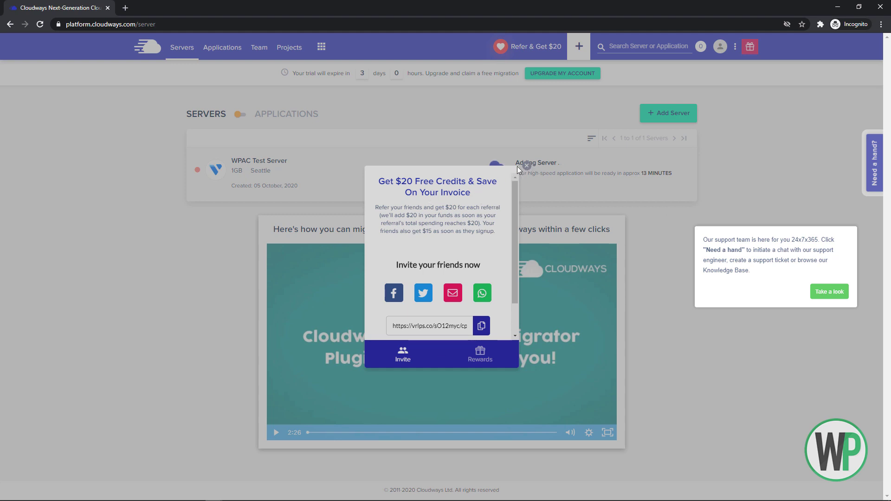
click(830, 292)
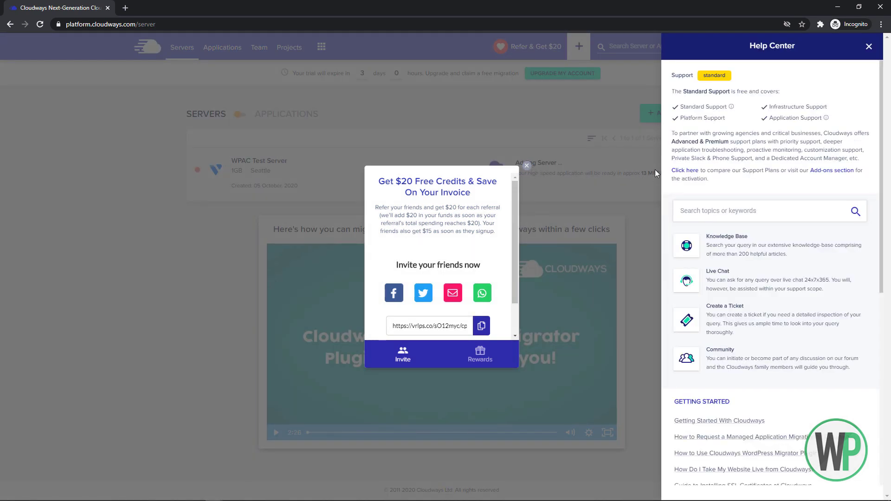
click(869, 46)
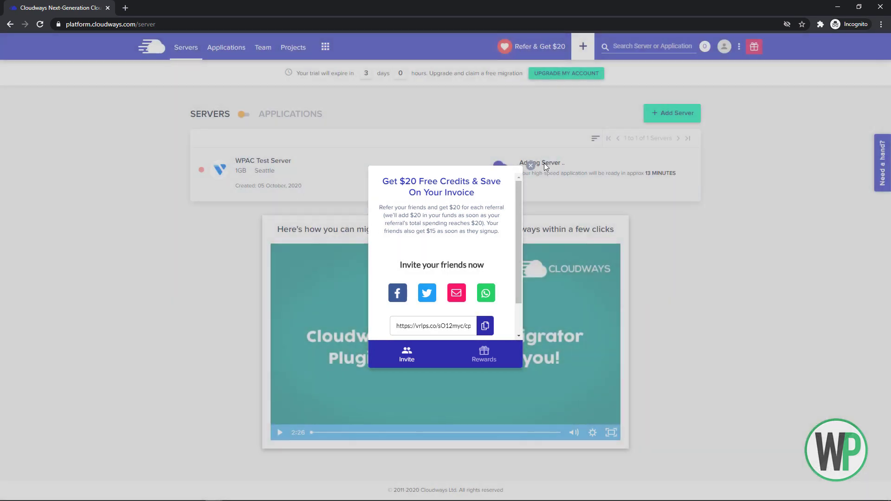
click(531, 166)
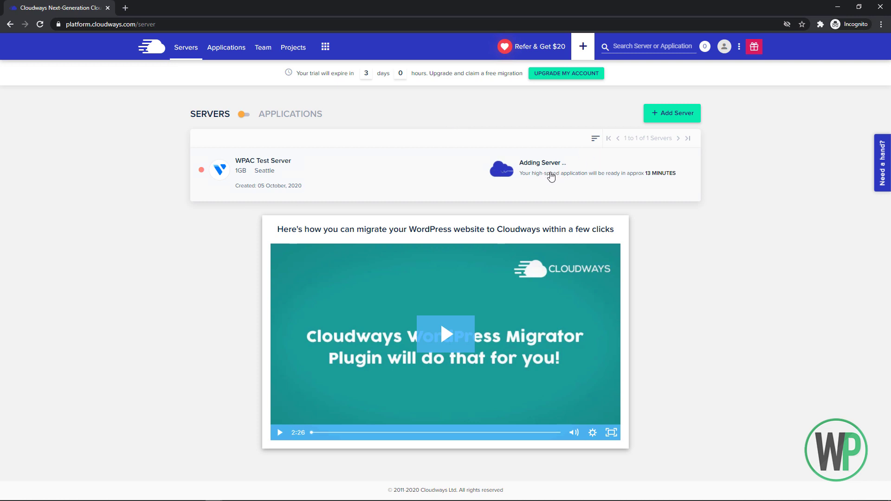
Step: Play the WordPress migration video muted and skip through it to its end
click(650, 179)
drag(412, 227, 480, 314)
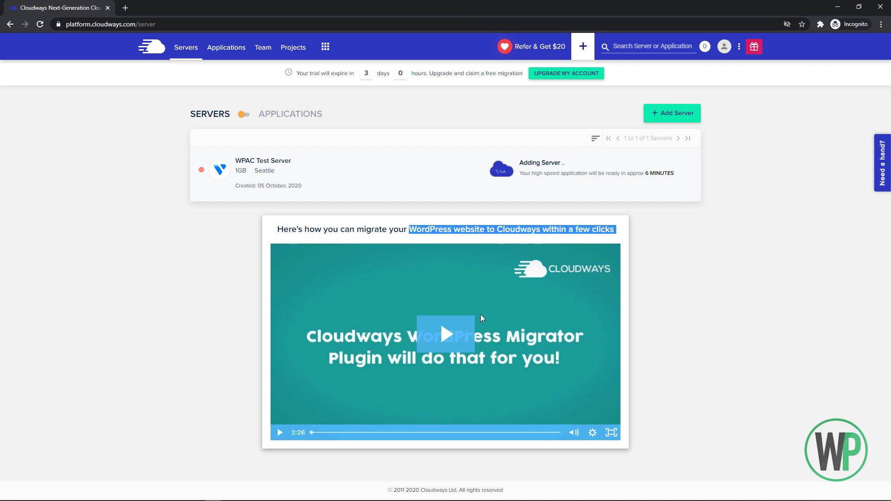
click(462, 327)
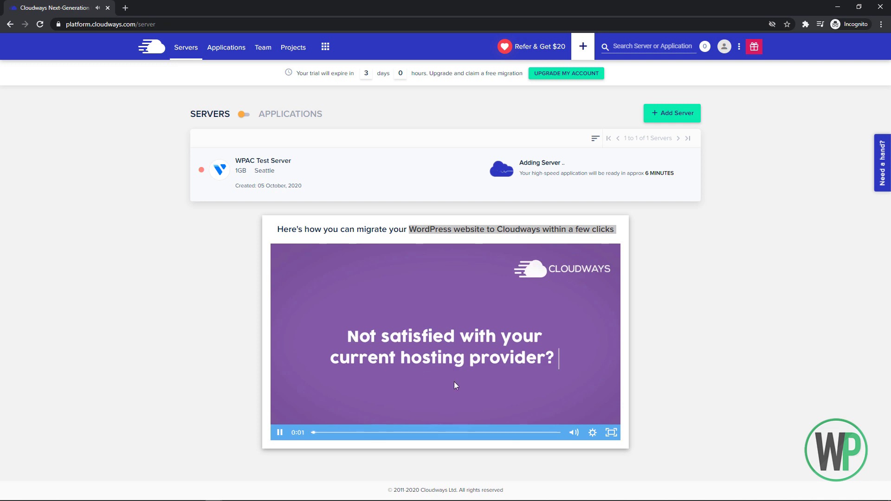
click(574, 433)
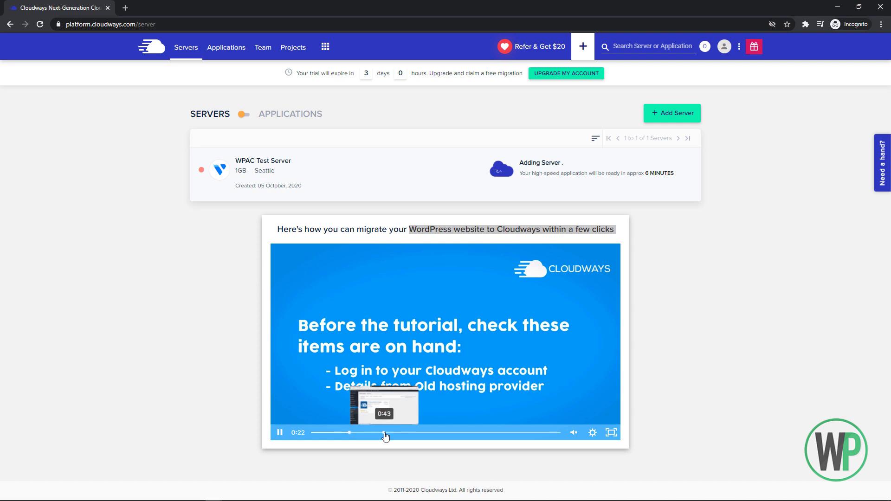
click(386, 433)
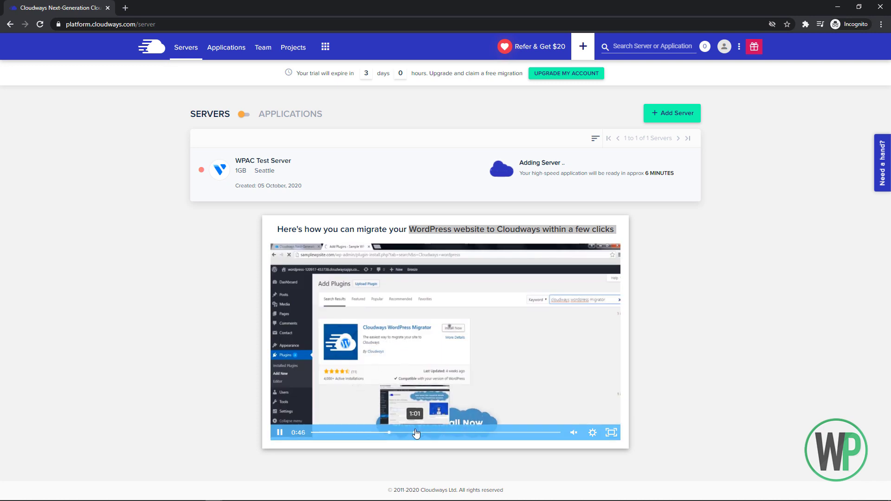
click(416, 433)
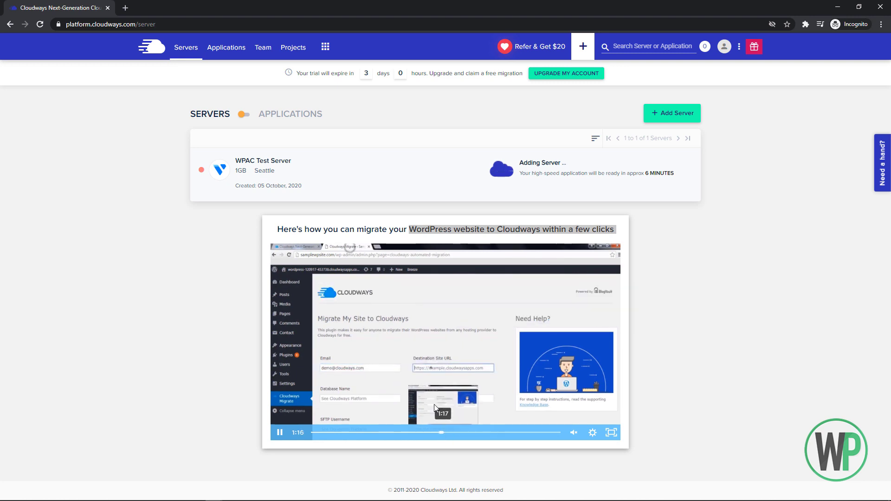
click(441, 433)
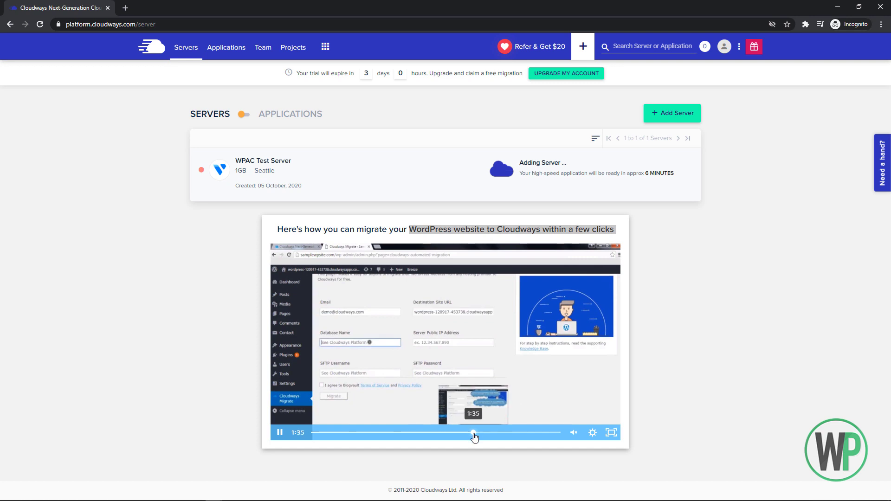
click(474, 433)
click(504, 433)
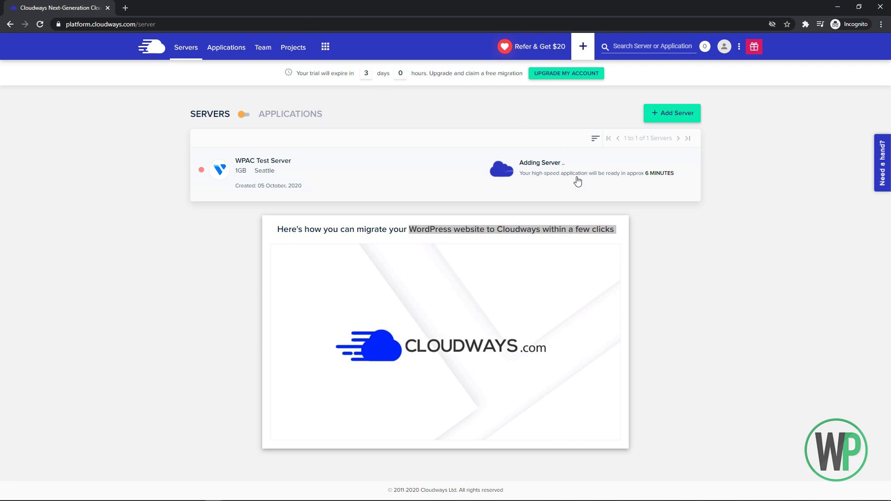
Step: Check the setup stages of WPAC Test Server while it is being added, and the trial's remaining days
click(667, 174)
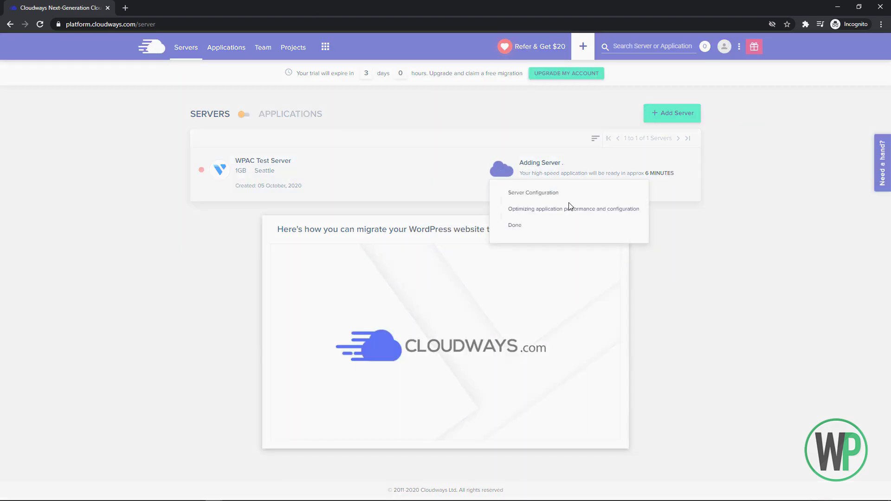
click(599, 171)
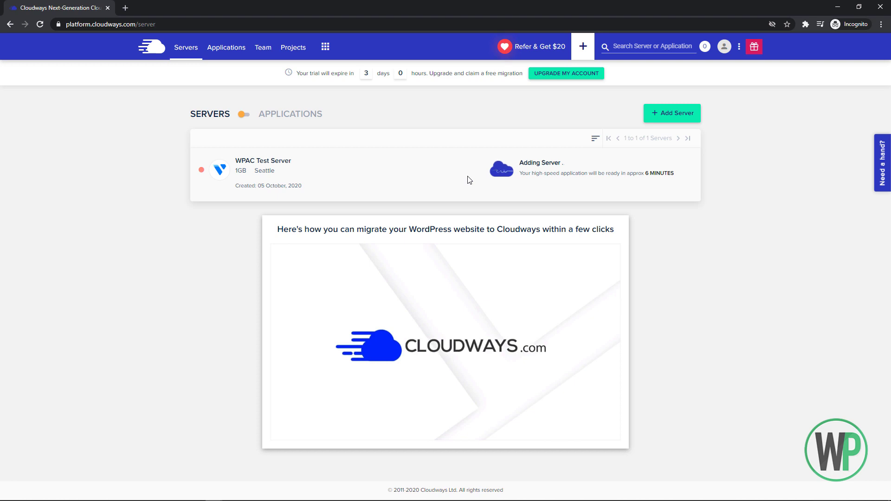
double_click(367, 74)
click(300, 166)
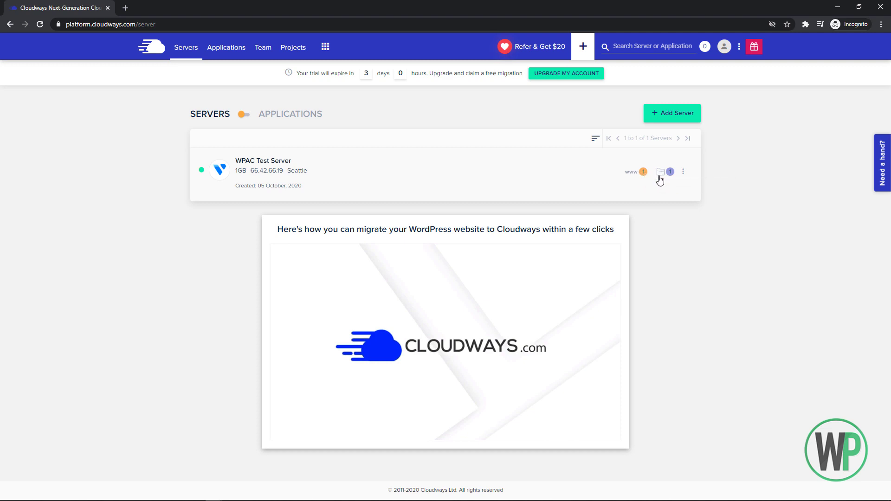
Step: Open WPAC Test App from WPAC Test Server's installed applications and dismiss the onboarding tips
click(309, 168)
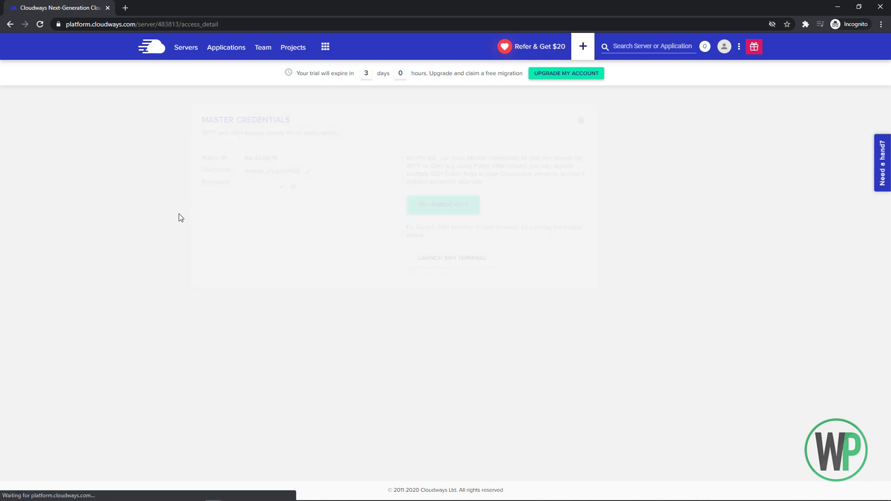
mouse_move(643, 115)
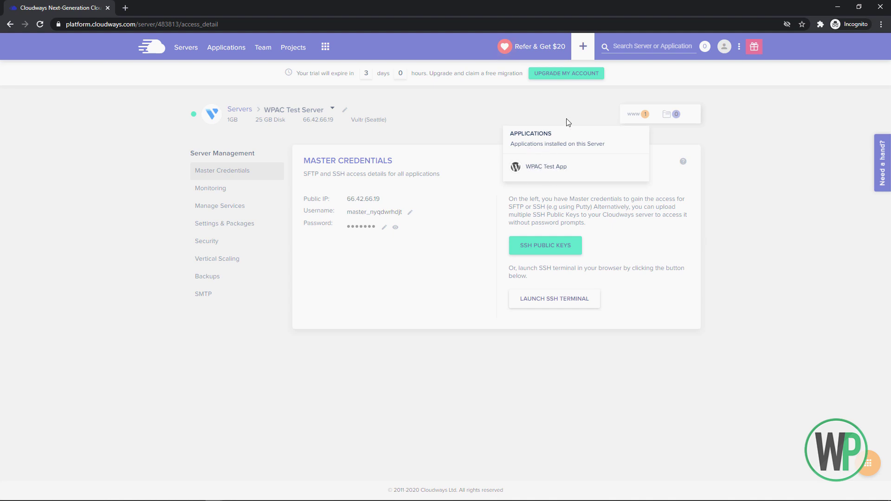
click(556, 168)
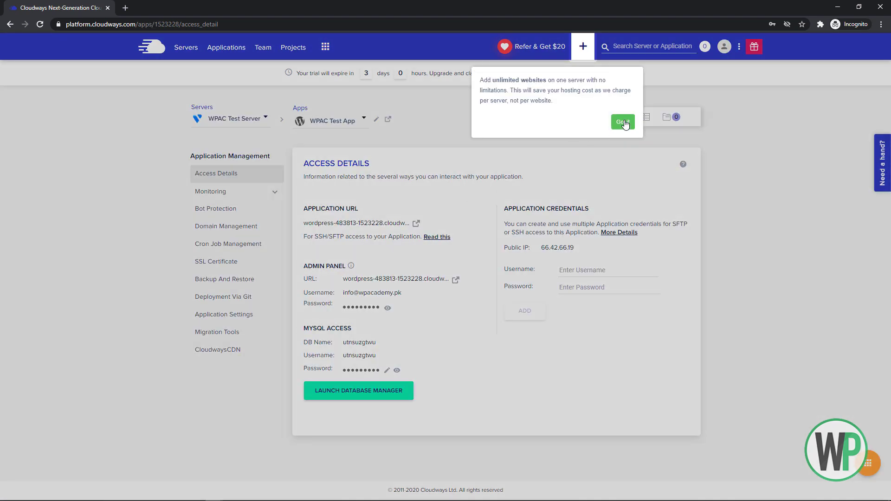
click(624, 123)
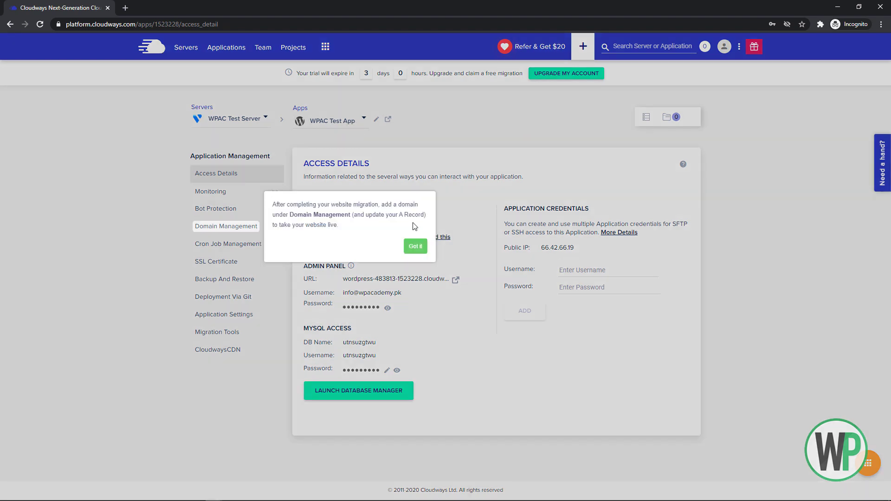
click(415, 246)
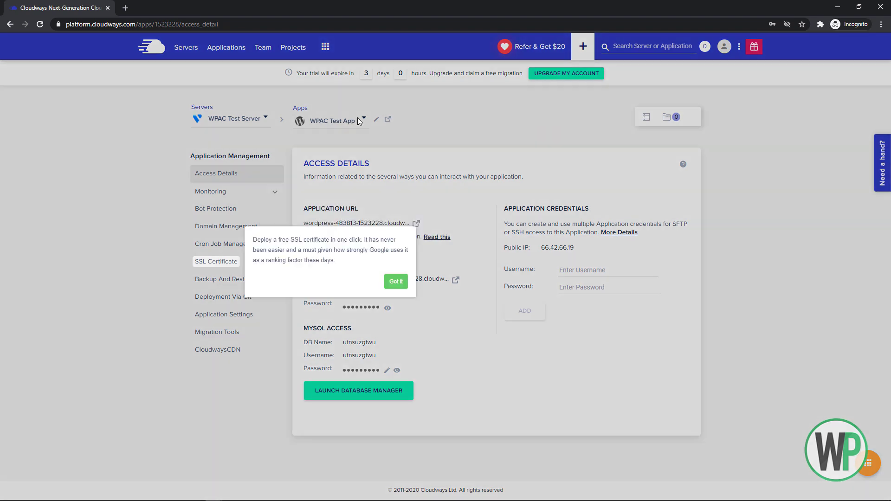
click(407, 281)
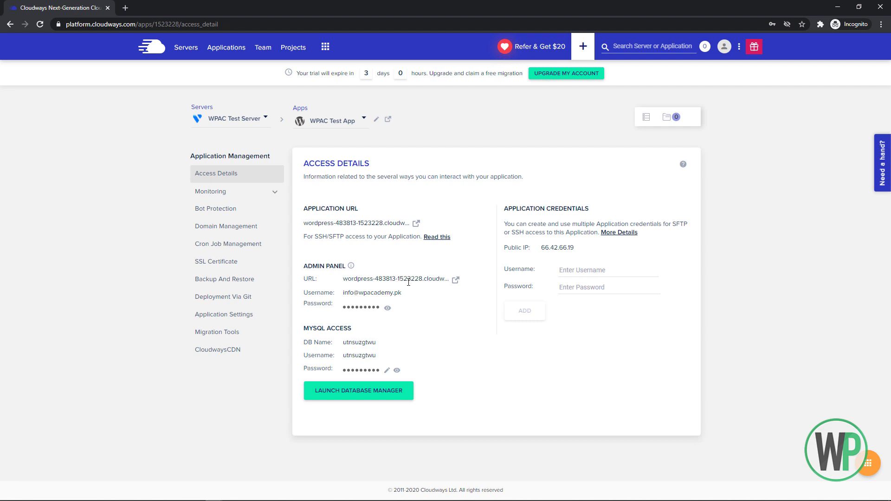
click(348, 119)
click(419, 132)
click(377, 120)
click(398, 101)
Step: View the default WordPress site through WPAC Test App's application URL and return to its access details
click(416, 223)
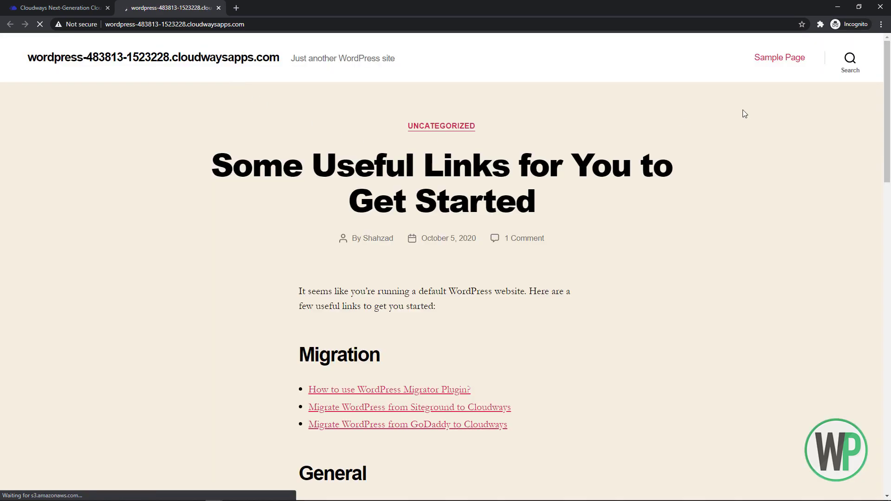
drag(887, 79, 859, 34)
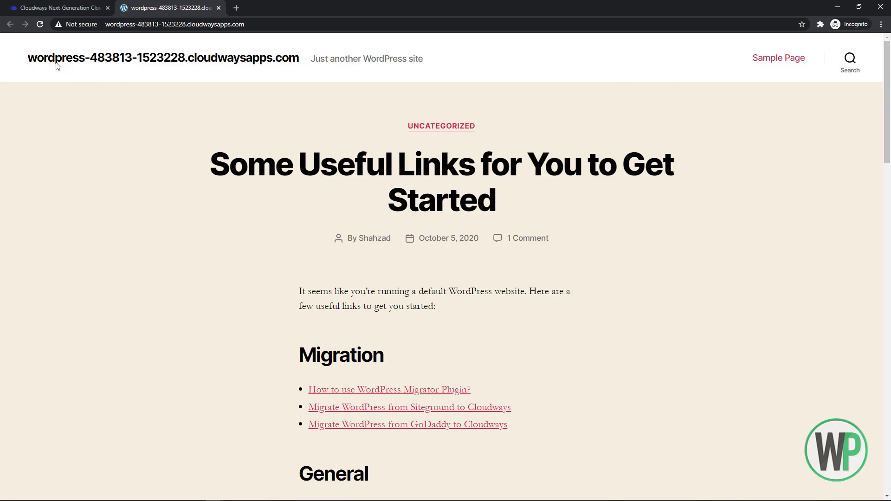
click(69, 6)
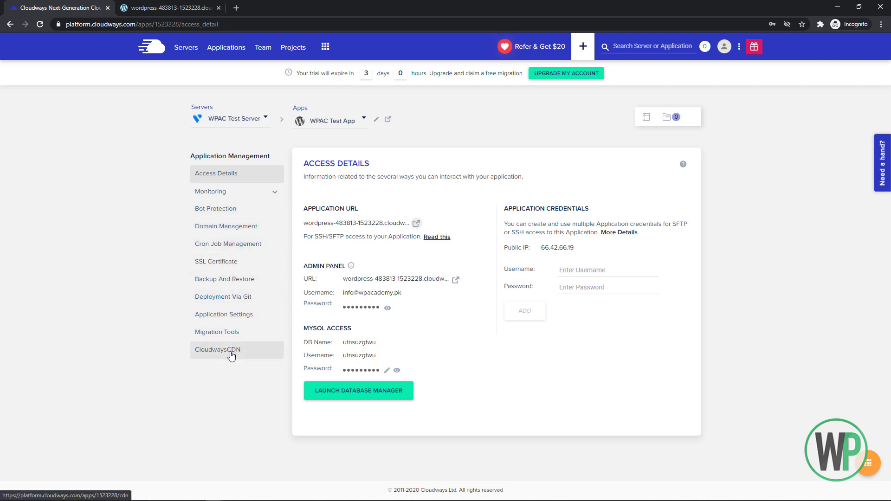
Step: Open the Traffic analytics under the application's Monitoring section and expand its Logs group
click(244, 191)
click(238, 217)
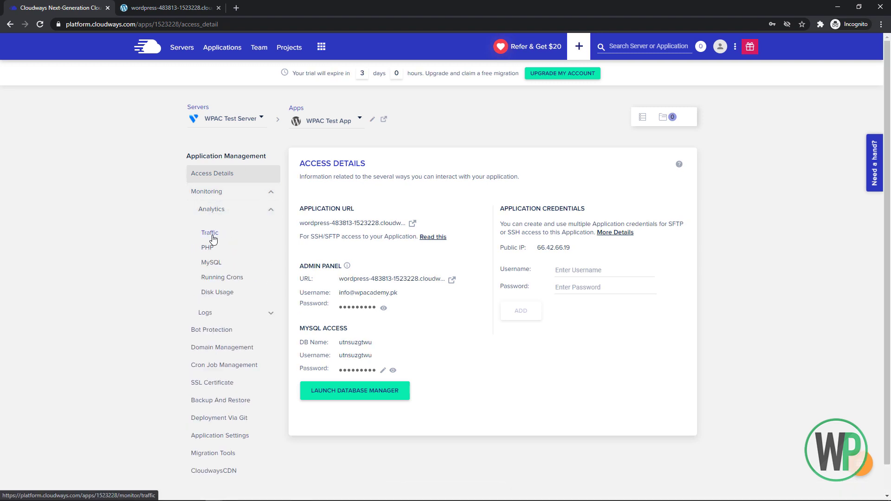
click(213, 239)
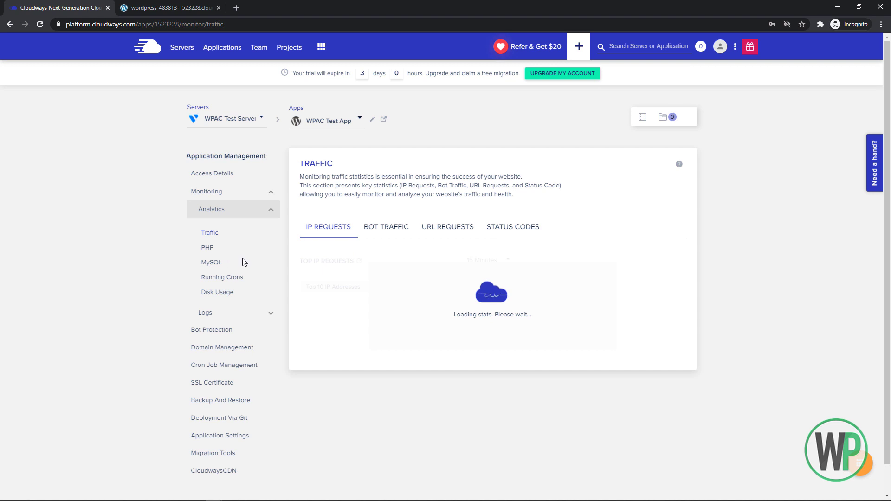
click(259, 313)
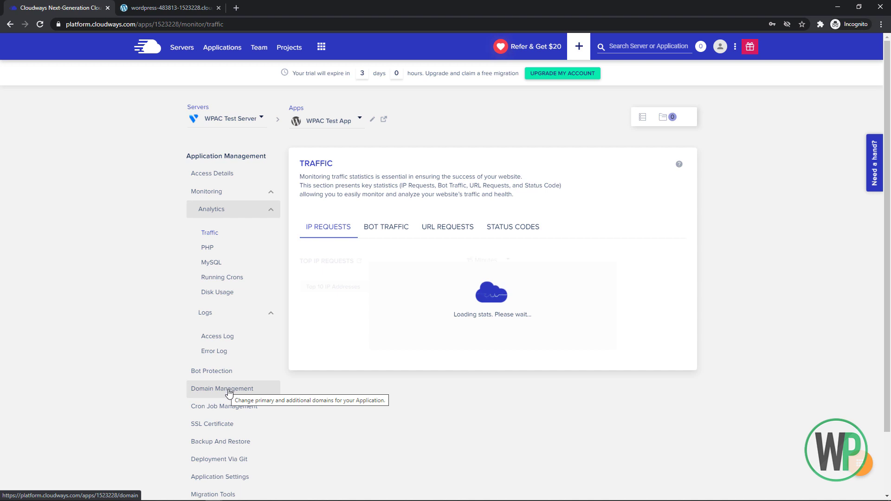
Step: Examine the top IP addresses and their request counts in the Traffic report, and open the PHP analytics
scroll(159, 406, down, 2)
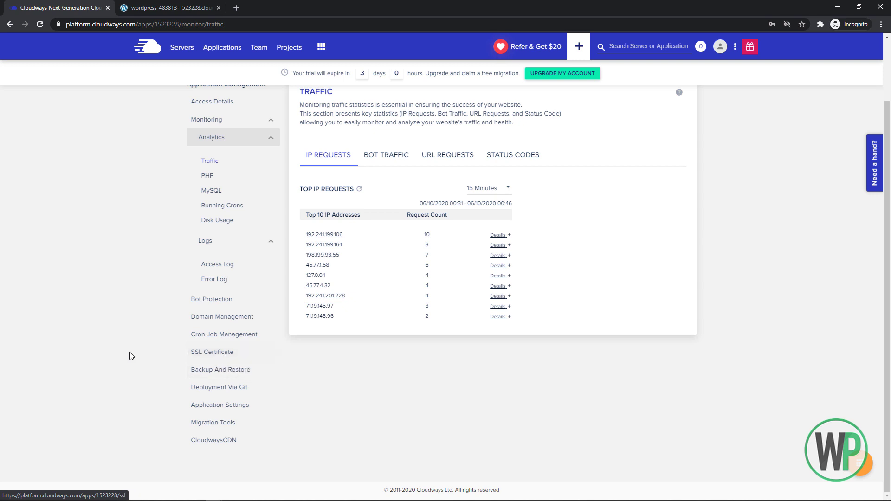
scroll(149, 345, up, 2)
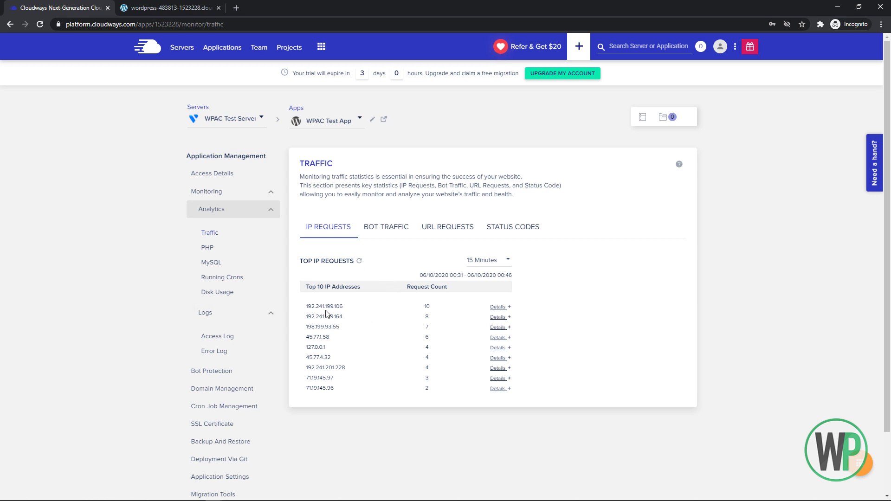
scroll(343, 359, down, 1)
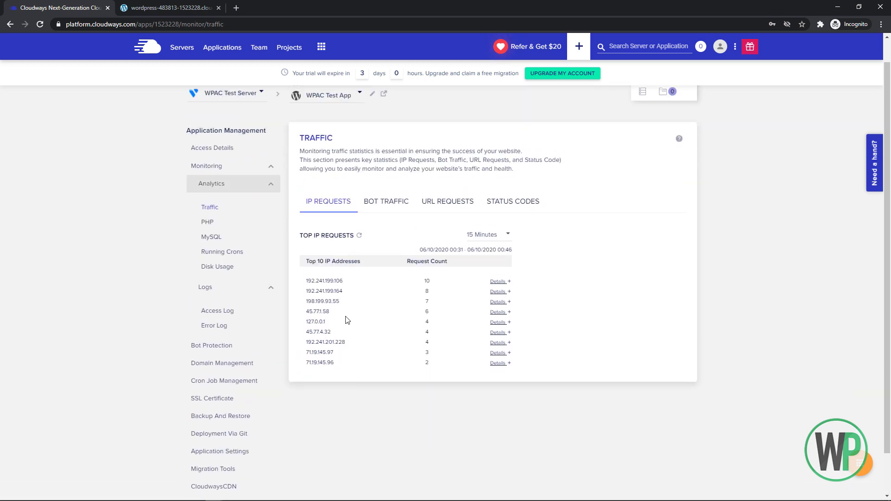
scroll(346, 320, up, 1)
drag(339, 368, 332, 316)
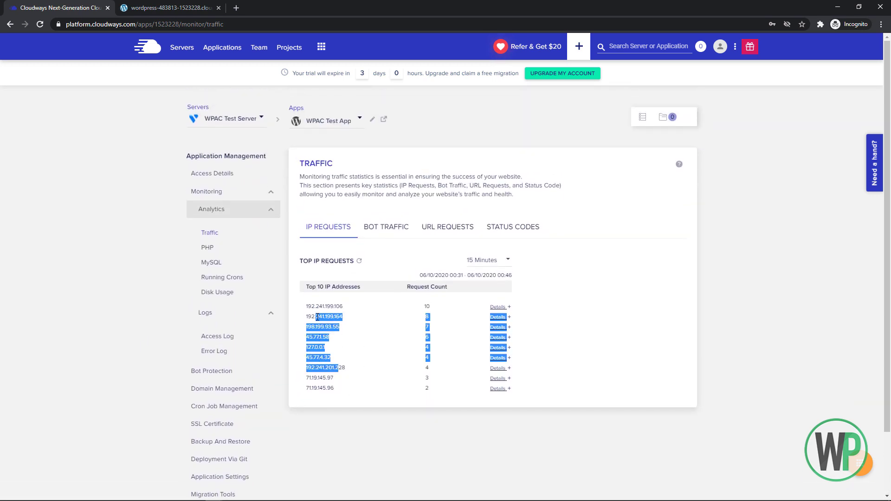
click(332, 316)
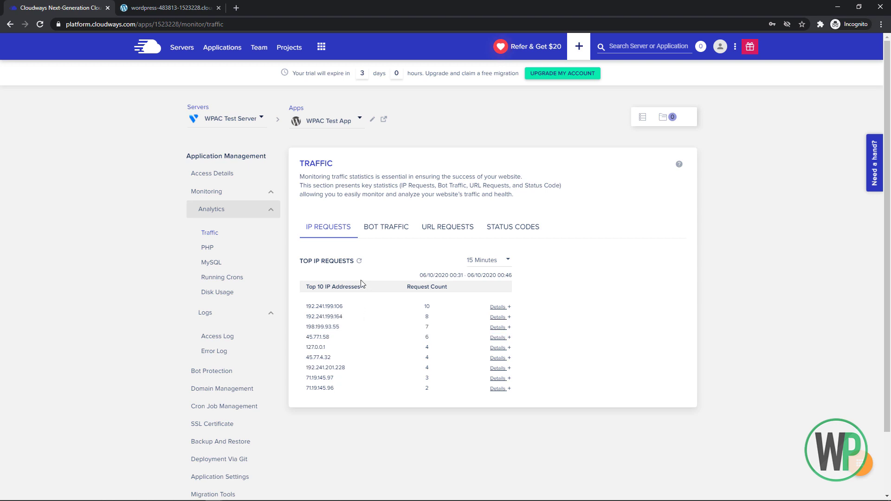
double_click(428, 308)
click(186, 8)
click(82, 7)
click(208, 248)
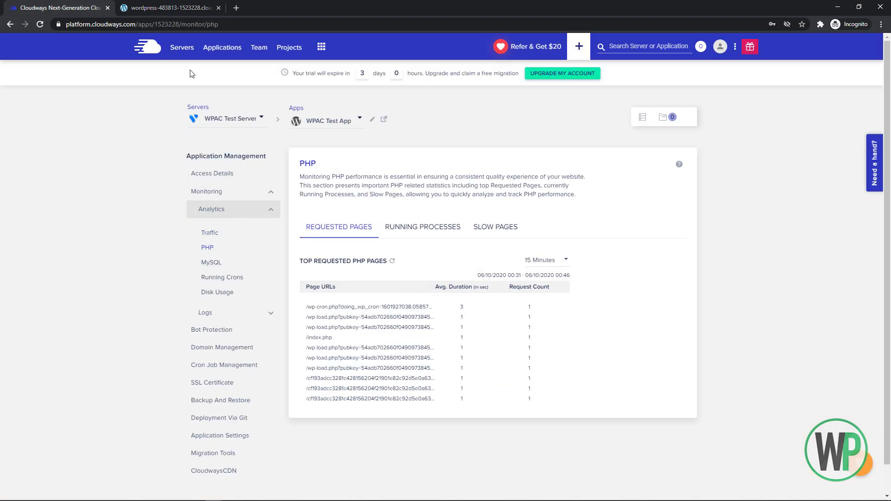
Step: Return to the servers list and show the available actions for WPAC Test Server
click(185, 53)
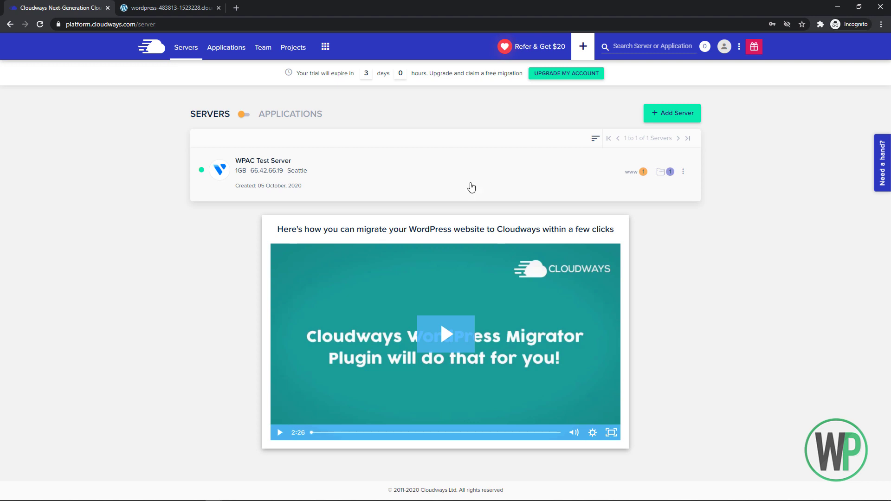
click(683, 173)
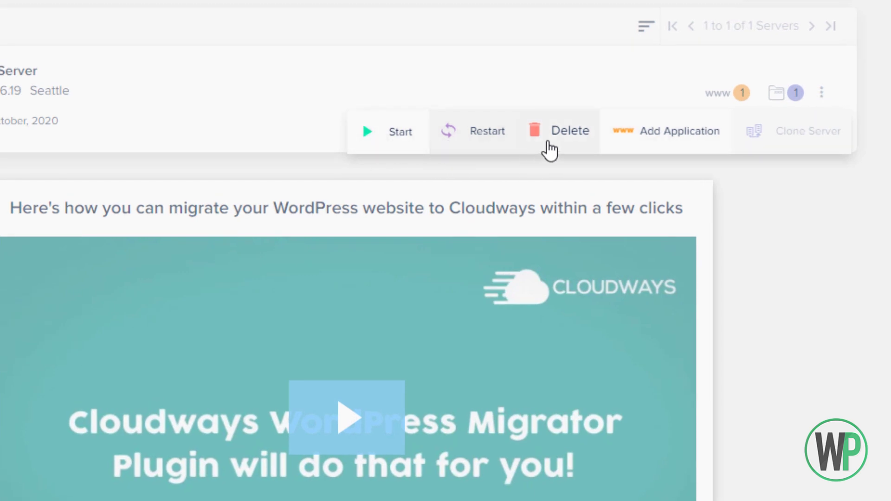
Step: Open the form for adding an application to WPAC Test Server and choose WordPress Version 5.4.2
click(646, 137)
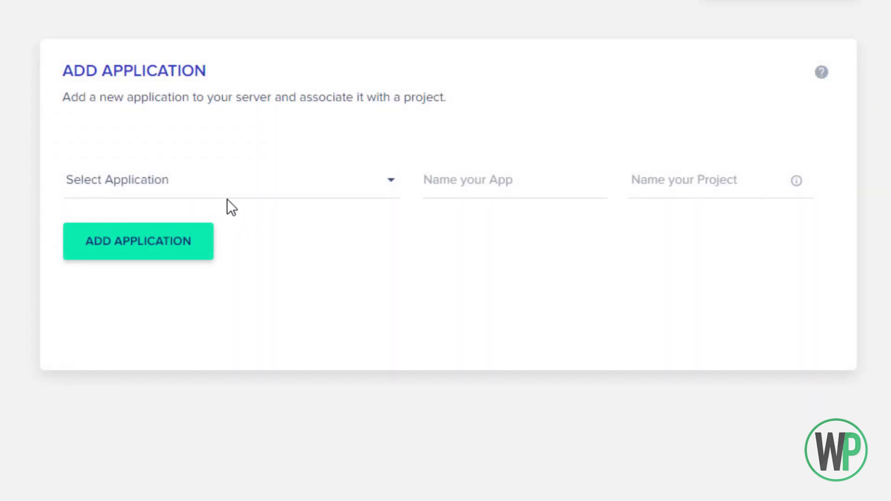
click(230, 197)
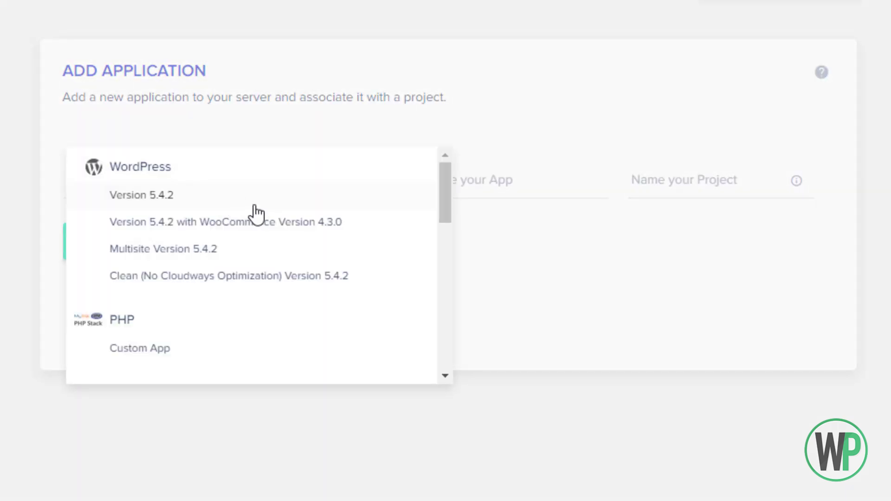
drag(444, 185, 425, 178)
click(349, 209)
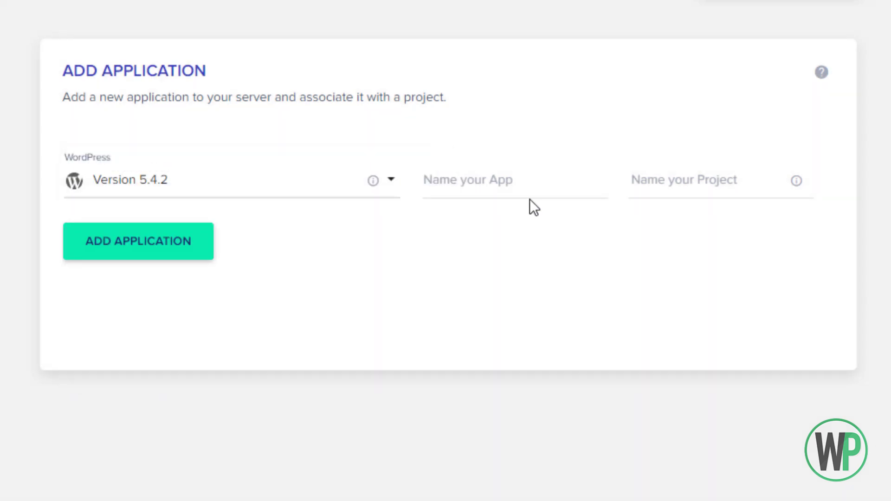
click(524, 170)
click(661, 183)
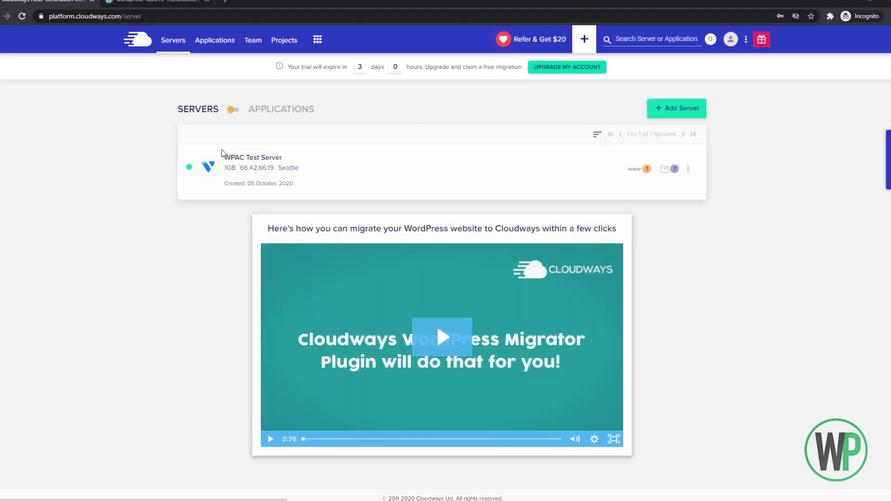
Step: Open WPAC Test Server and go to its WPAC Test App application
click(221, 169)
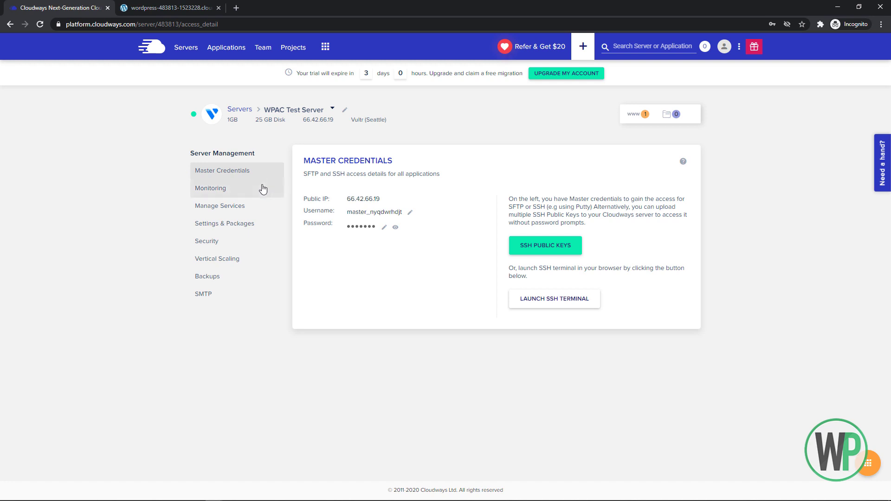
click(640, 114)
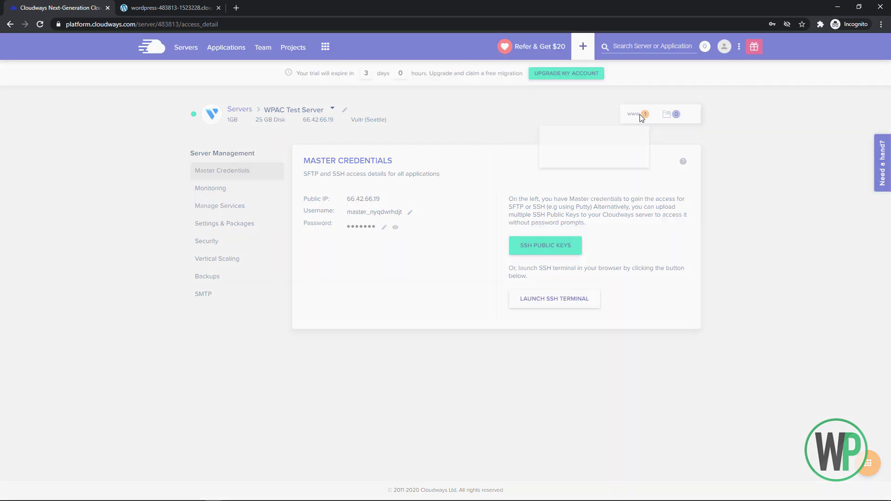
click(546, 171)
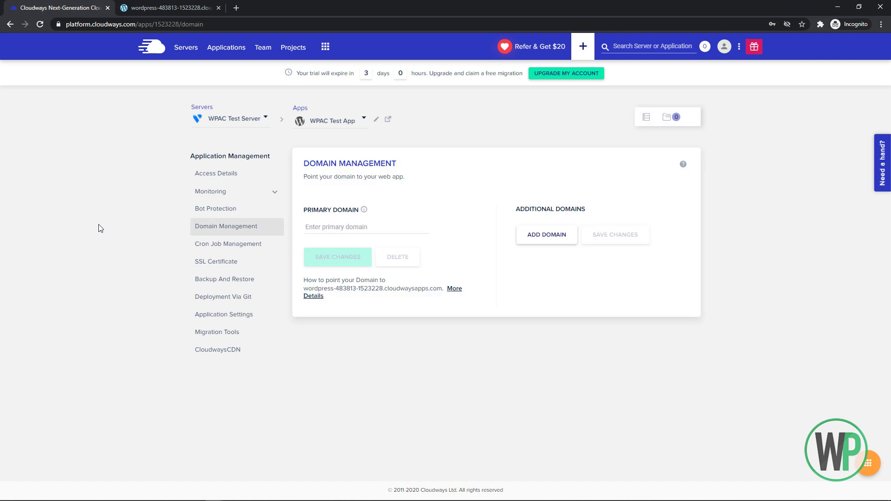
Step: Set the application's primary domain to wpactuts.xyz in Domain Management and save the change
click(315, 224)
text(wpactuts.xyz)
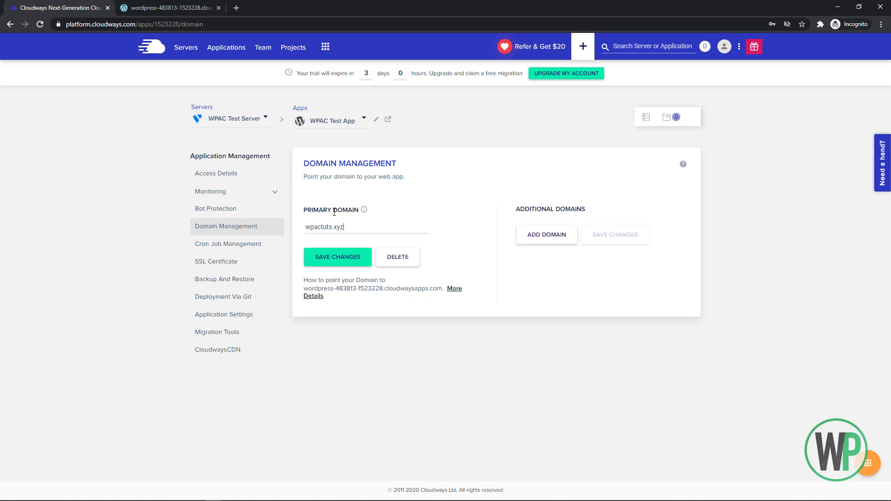
click(358, 258)
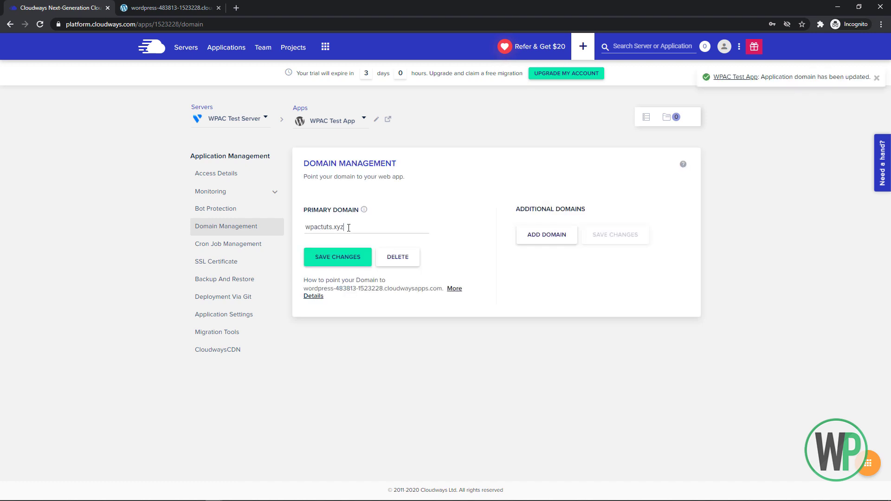
drag(349, 227, 305, 227)
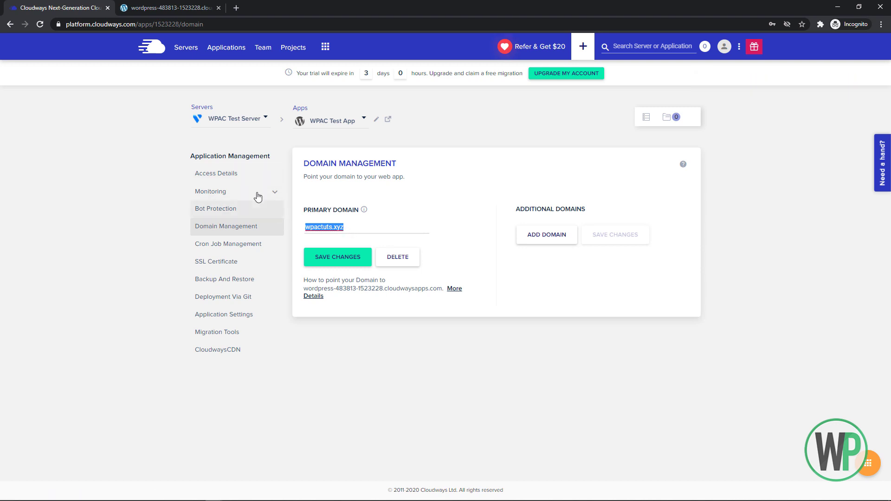
Step: Open WPAC Test App's access details and check the application URL
click(249, 175)
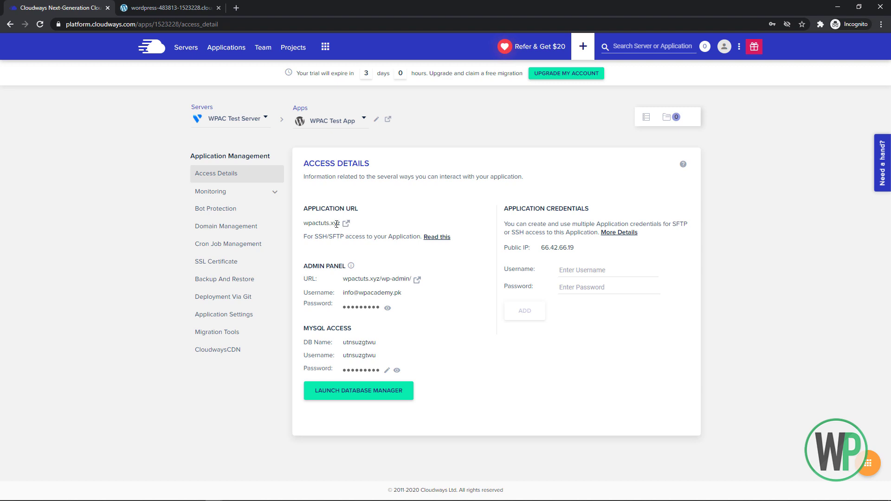
drag(340, 225, 309, 225)
click(307, 222)
click(322, 219)
triple_click(301, 222)
click(302, 223)
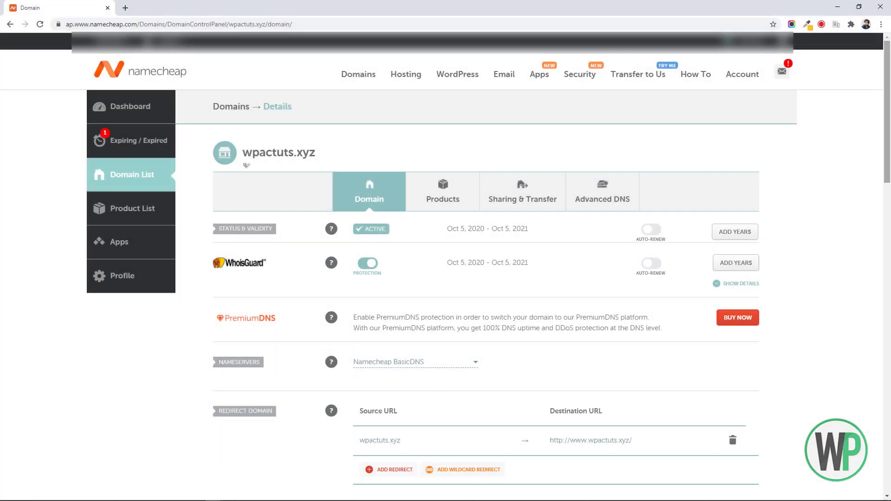
Step: Look over the wpactuts.xyz domain details in Namecheap and switch back to Cloudways
scroll(890, 108, down, 1)
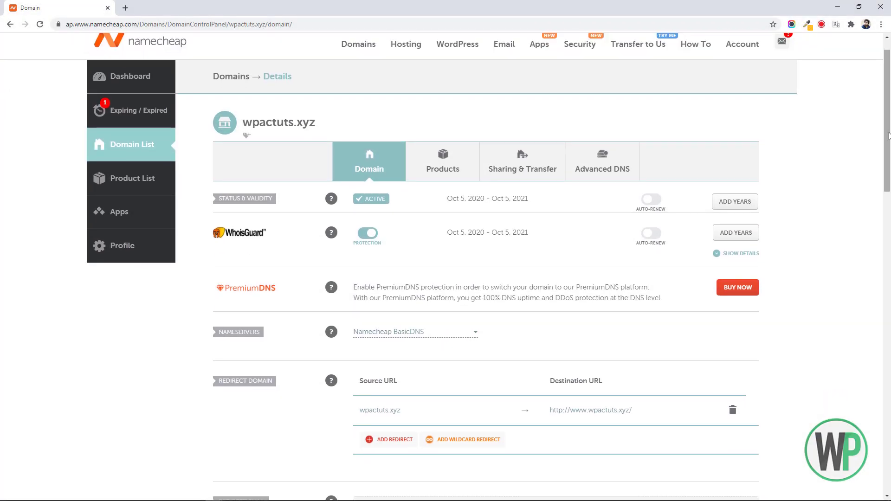
drag(318, 124, 240, 120)
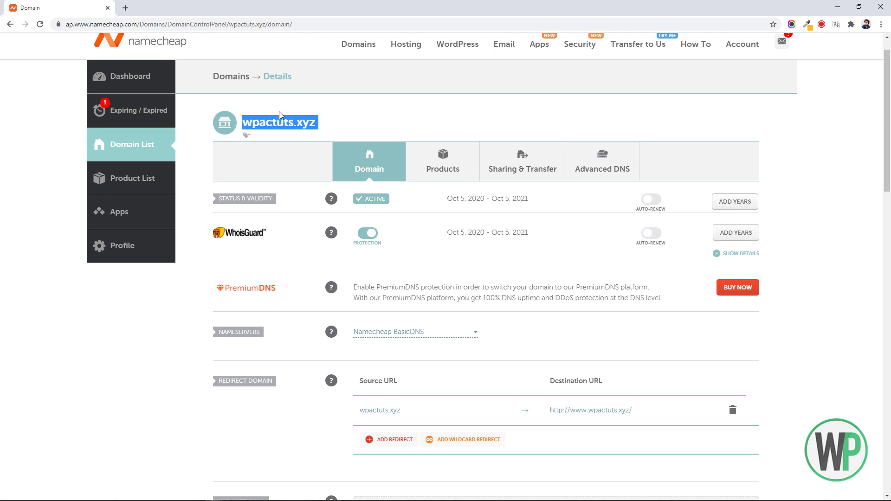
drag(317, 123, 245, 121)
key(alt+Tab)
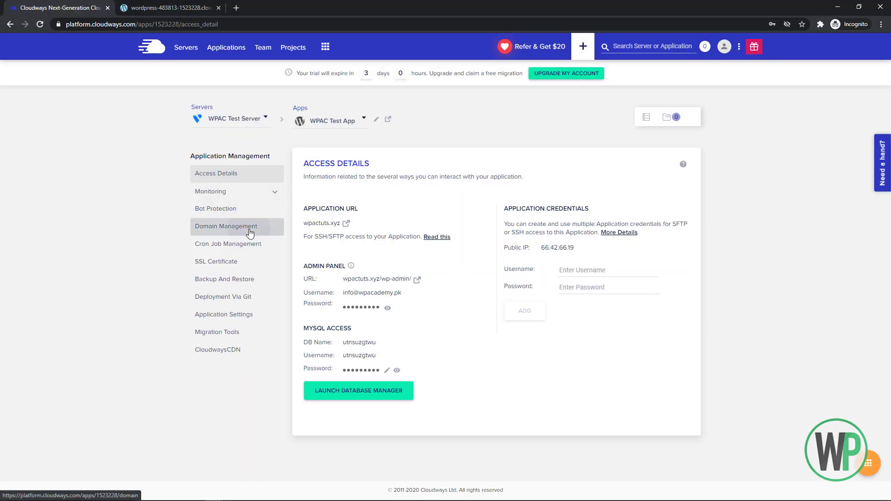
Step: Review the primary domain entry in Domain Management and return to the application's access details
click(219, 227)
drag(410, 231, 302, 227)
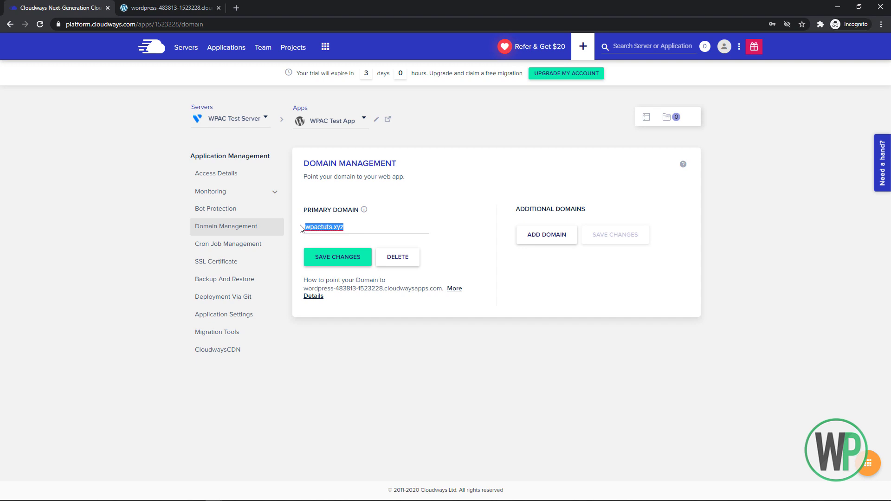
click(301, 224)
click(225, 173)
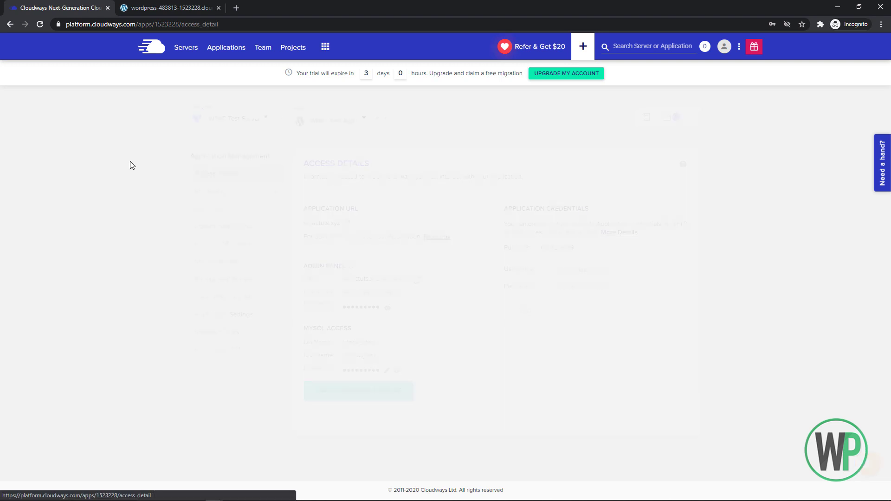
Step: Switch to Namecheap, view the nameserver and redirect settings for wpactuts.xyz, and return to Cloudways
key(alt+Tab)
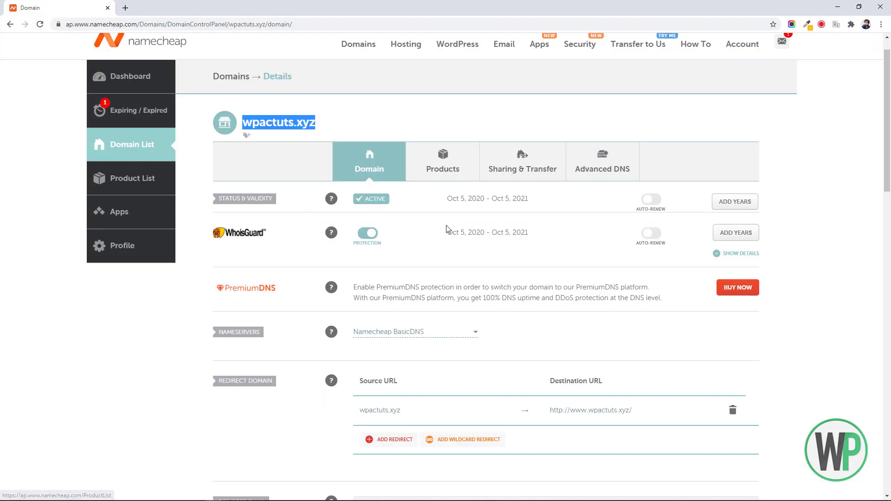
scroll(454, 219, down, 2)
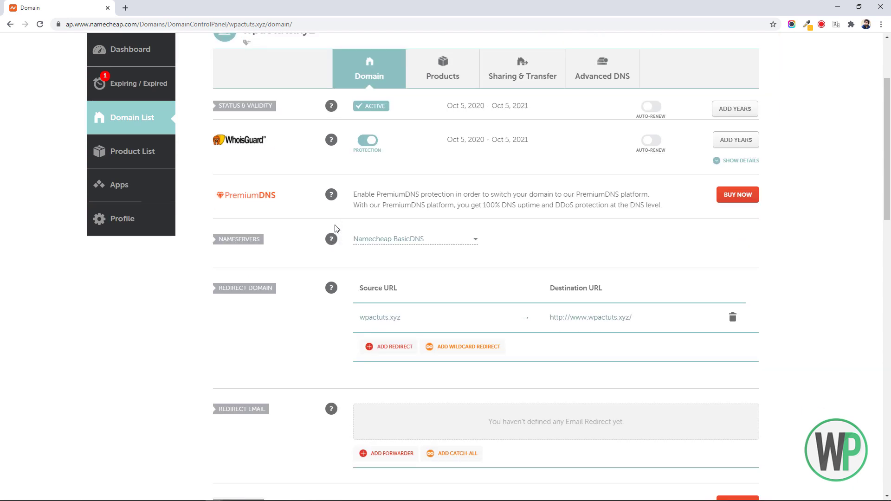
key(alt+Tab)
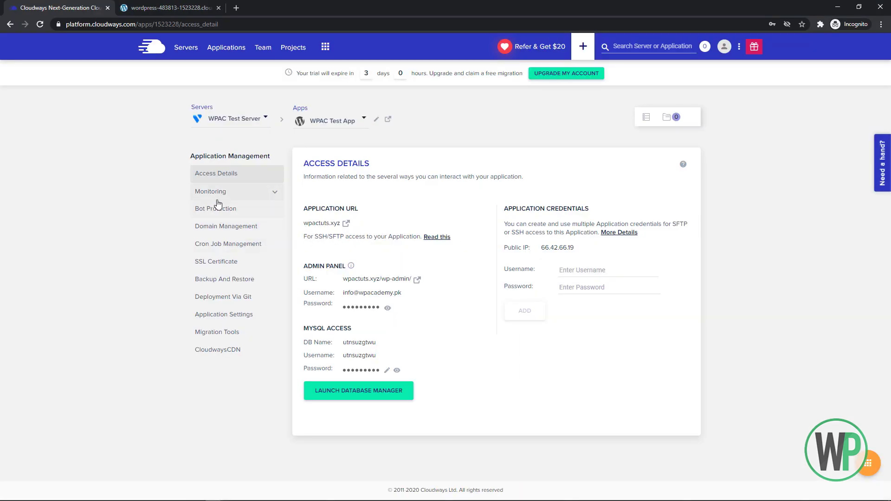
Step: Open the domain pointing guide from Domain Management and find its section on creating an A record
click(200, 228)
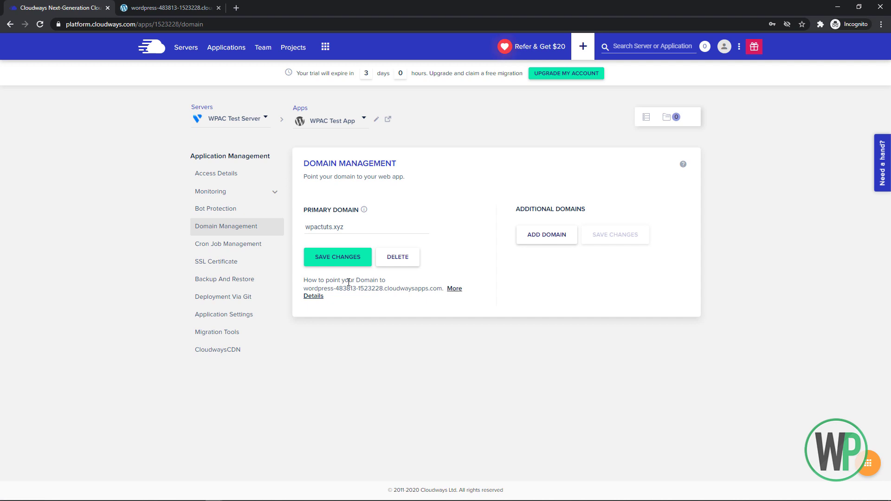
click(457, 290)
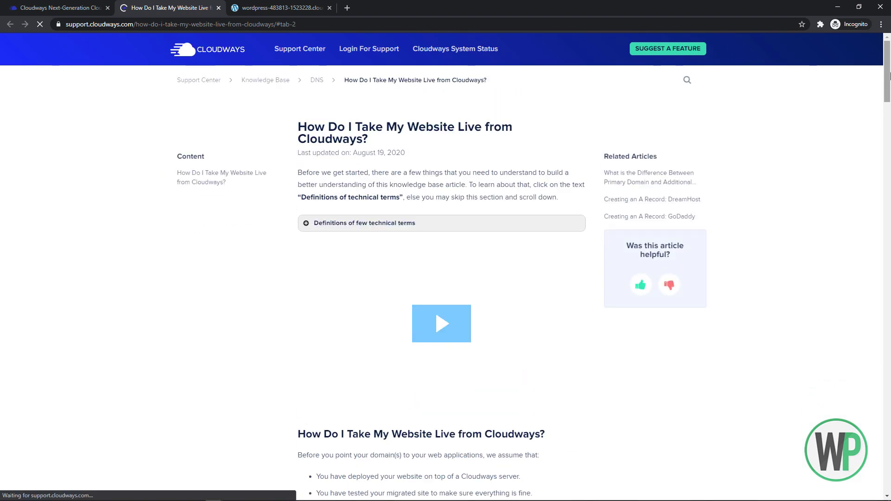
scroll(890, 75, down, 20)
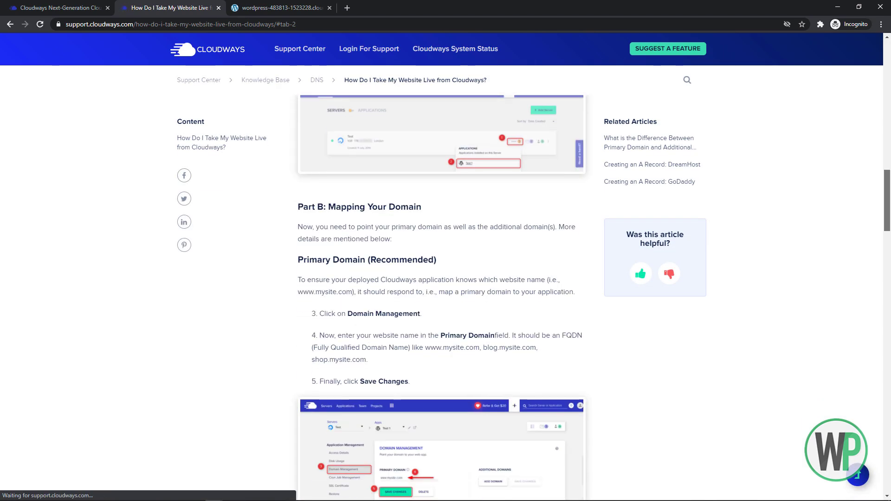
scroll(337, 171, down, 15)
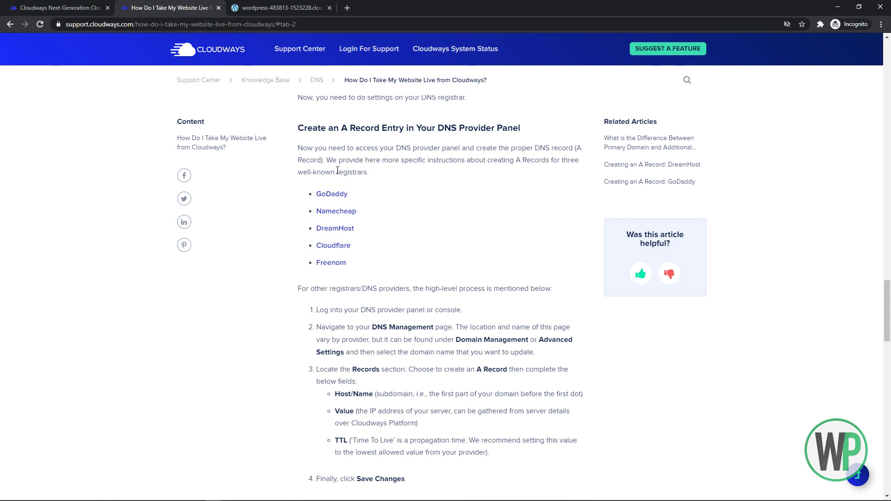
Step: Look through the guide on creating an A record at DreamHost and close both support articles
click(339, 235)
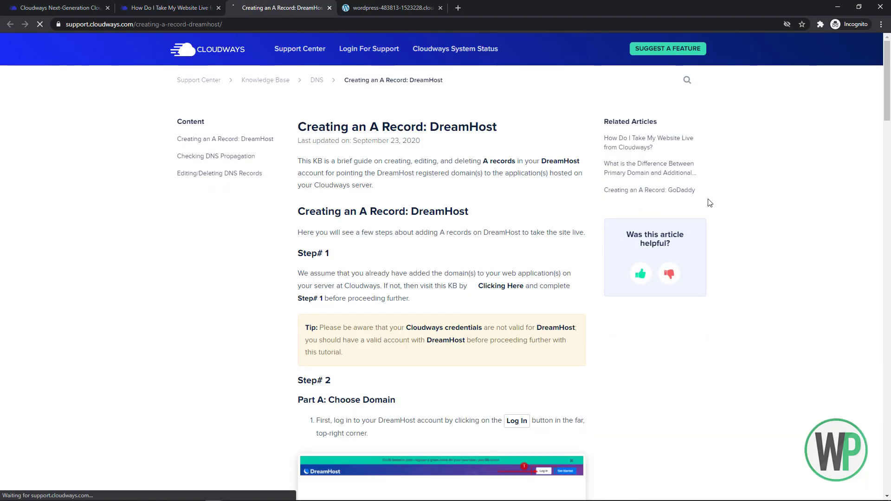
scroll(448, 180, down, 12)
scroll(448, 181, up, 3)
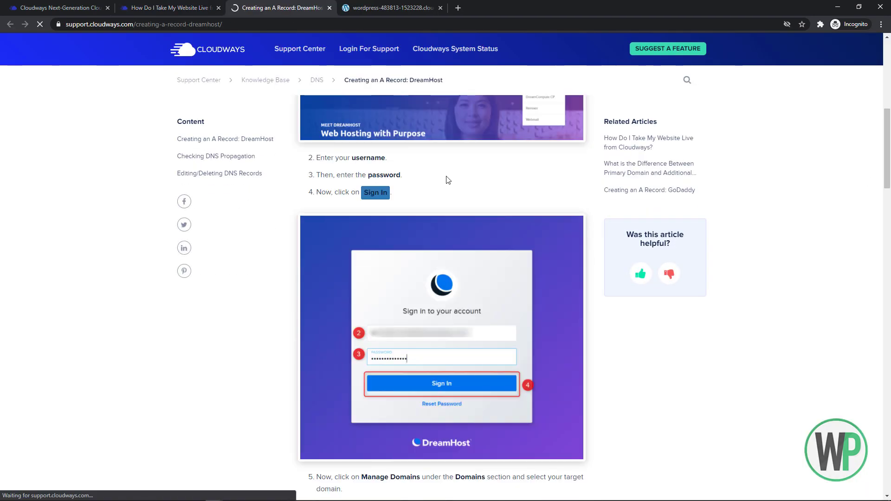
click(330, 7)
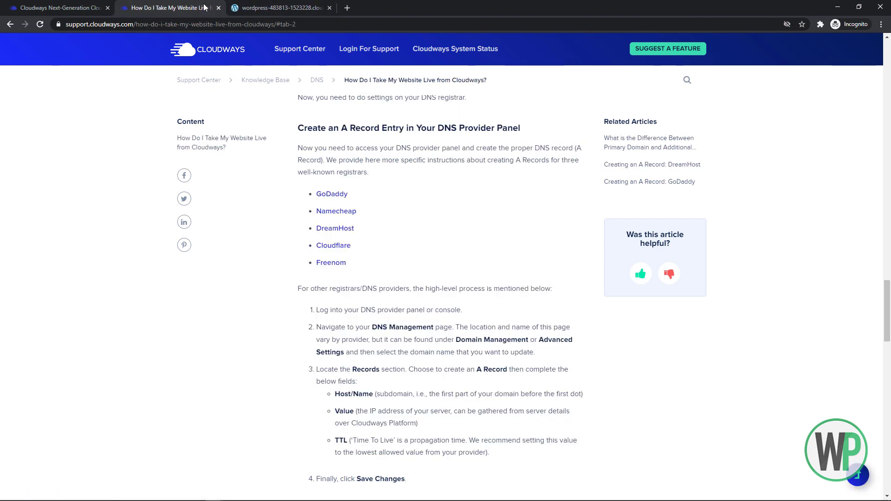
click(219, 8)
Step: Switch to Namecheap and show the available nameserver options for wpactuts.xyz
key(alt+Tab)
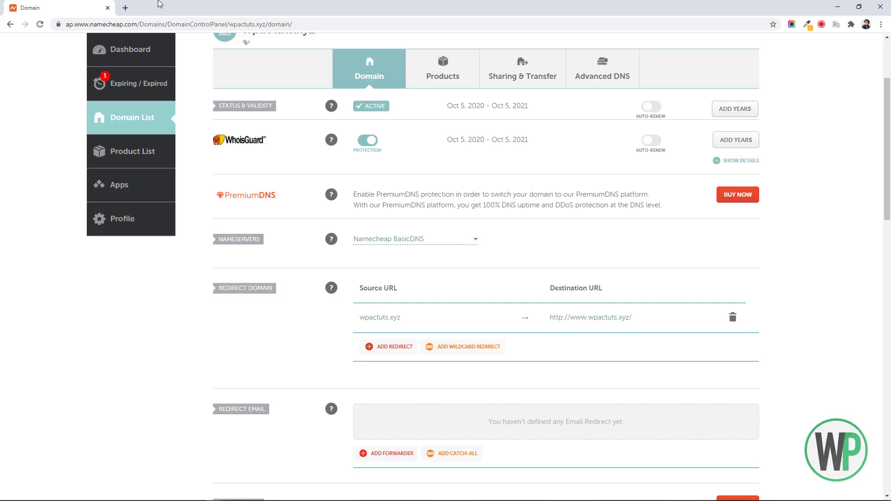
click(407, 248)
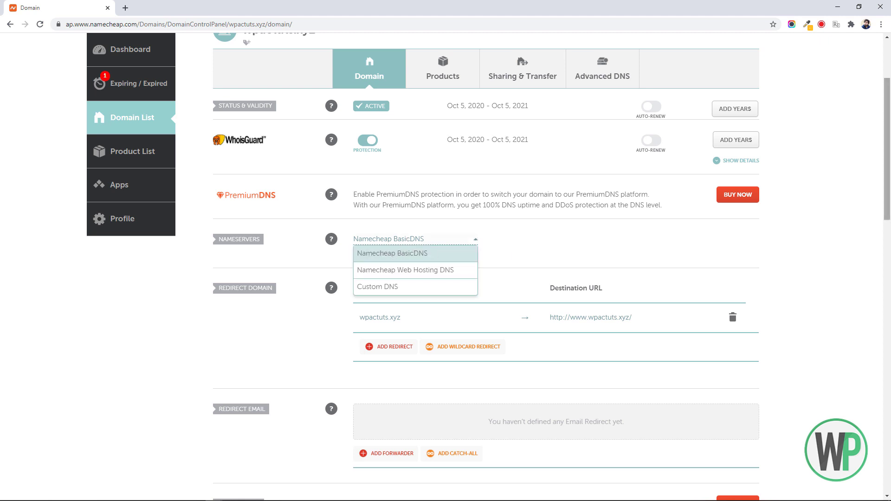
scroll(829, 151, up, 2)
Step: Open the Advanced DNS settings for wpactuts.xyz and delete the CNAME and URL Redirect host records
click(589, 179)
click(586, 174)
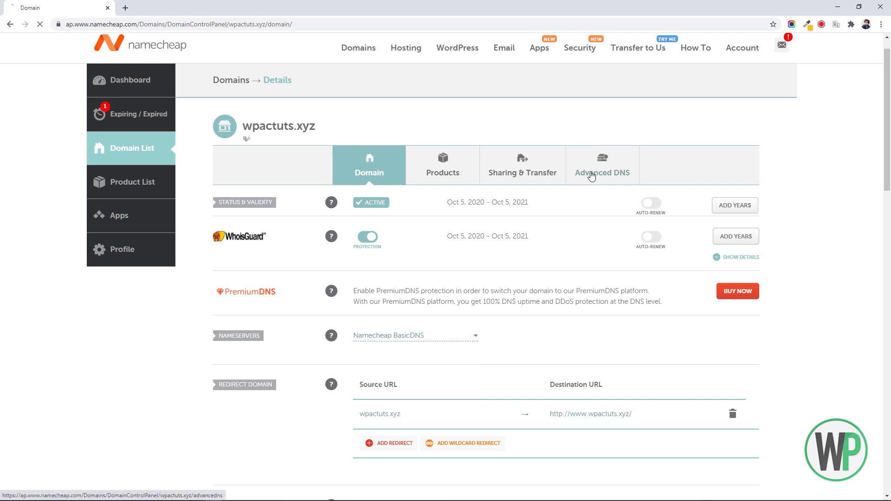
mouse_move(528, 42)
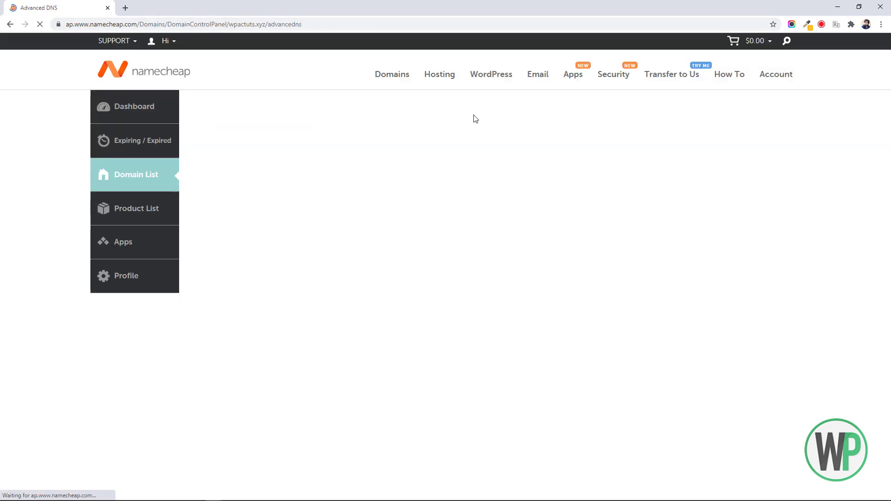
scroll(859, 183, down, 2)
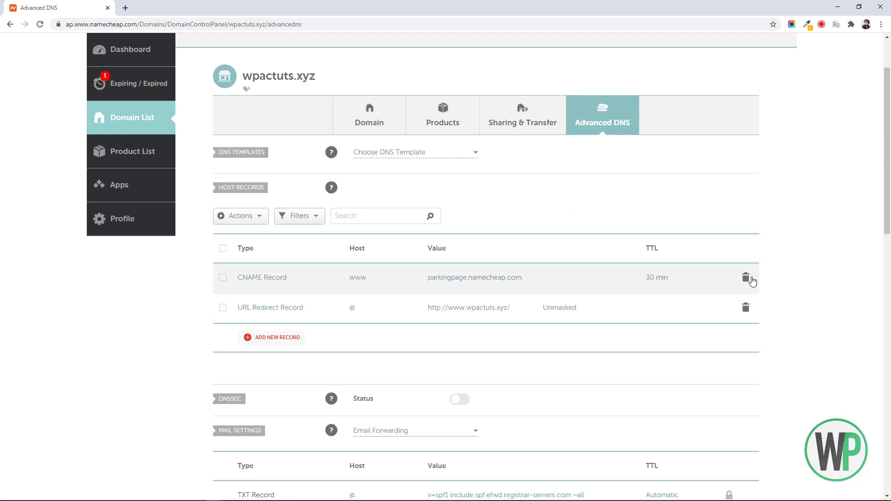
click(746, 278)
click(700, 321)
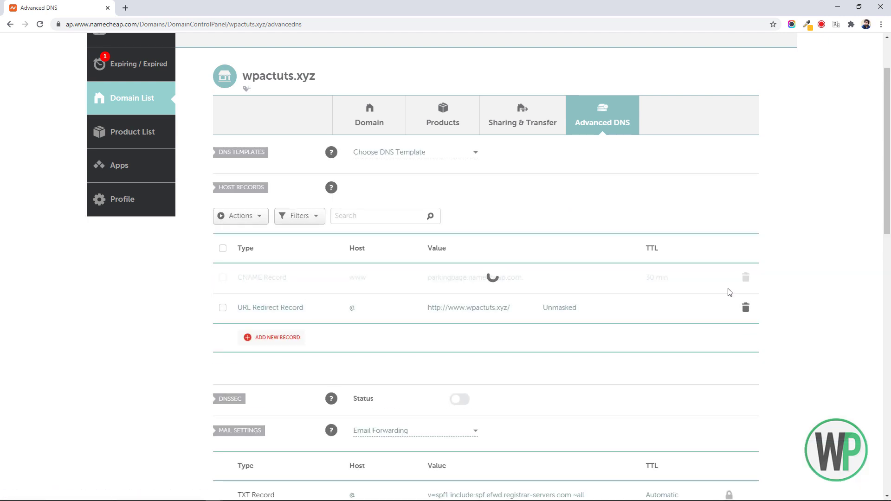
click(745, 280)
click(701, 321)
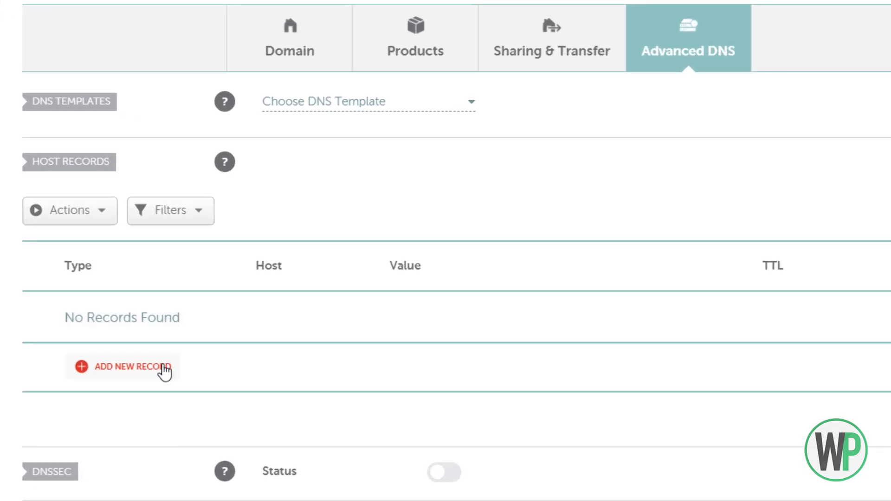
Step: Add a new A record with the host @ to the host records of wpactuts.xyz
click(164, 372)
scroll(165, 370, down, 5)
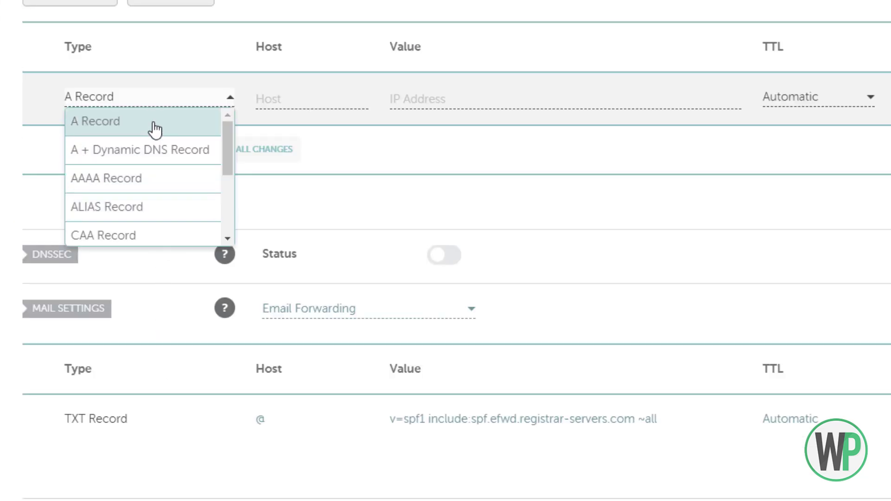
click(155, 130)
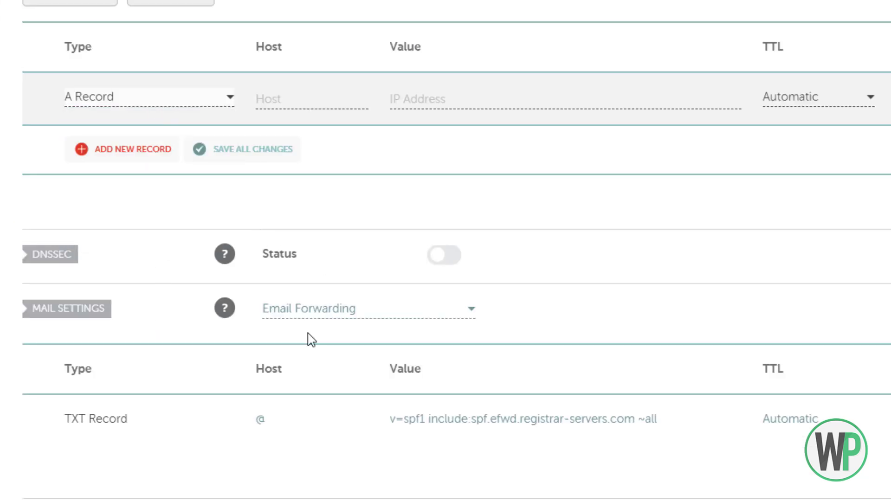
scroll(377, 388, down, 4)
scroll(357, 358, up, 6)
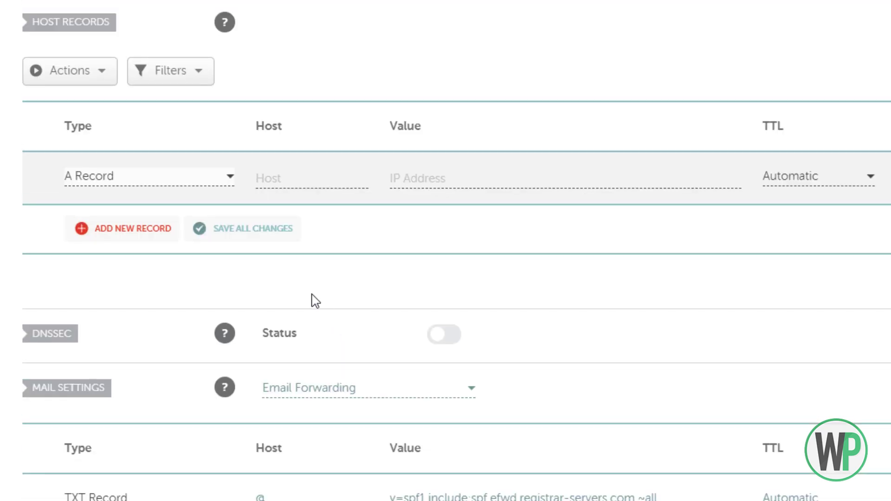
click(267, 176)
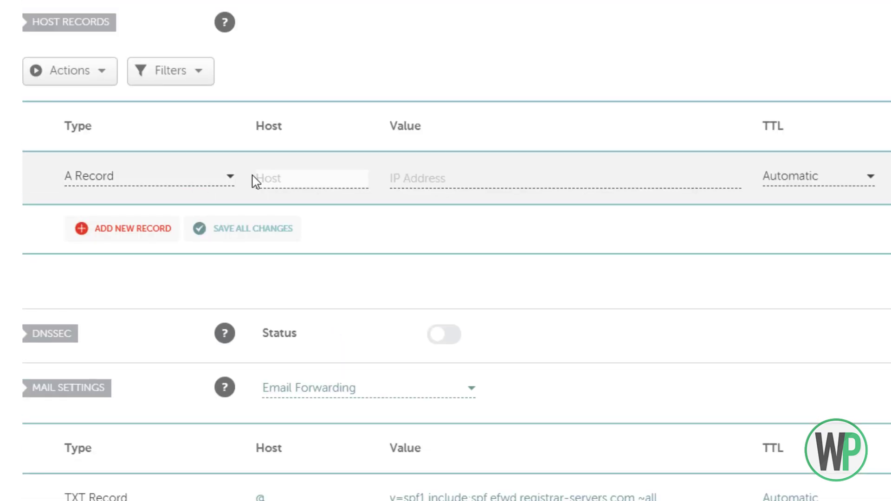
text(@)
click(418, 184)
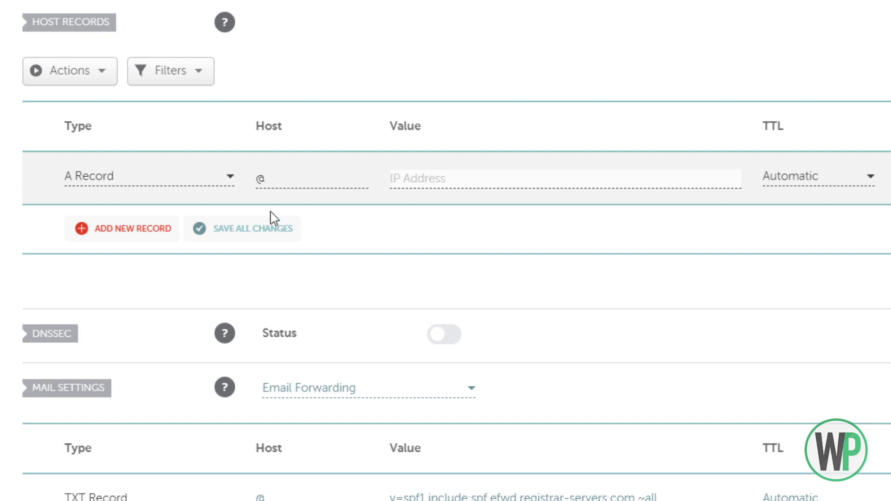
drag(267, 179, 246, 178)
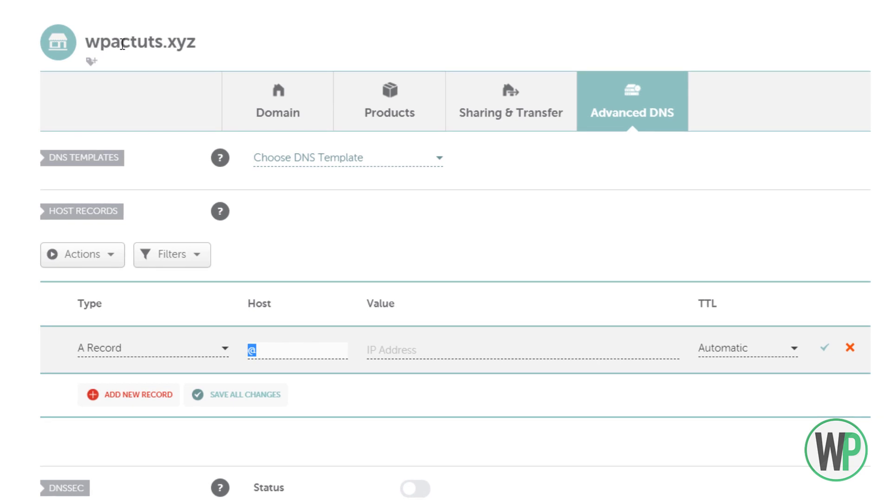
drag(203, 43, 89, 44)
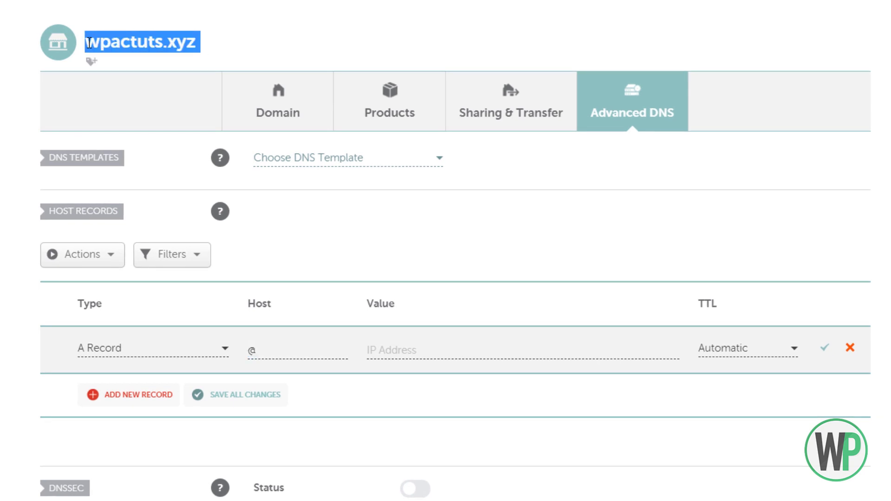
click(404, 350)
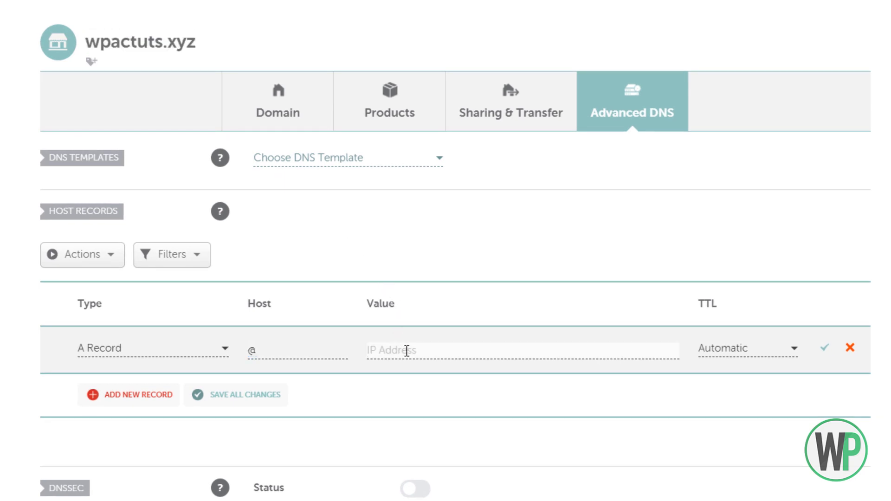
Step: Try * and shop as alternative host values for the A record and restore the host to @
click(256, 349)
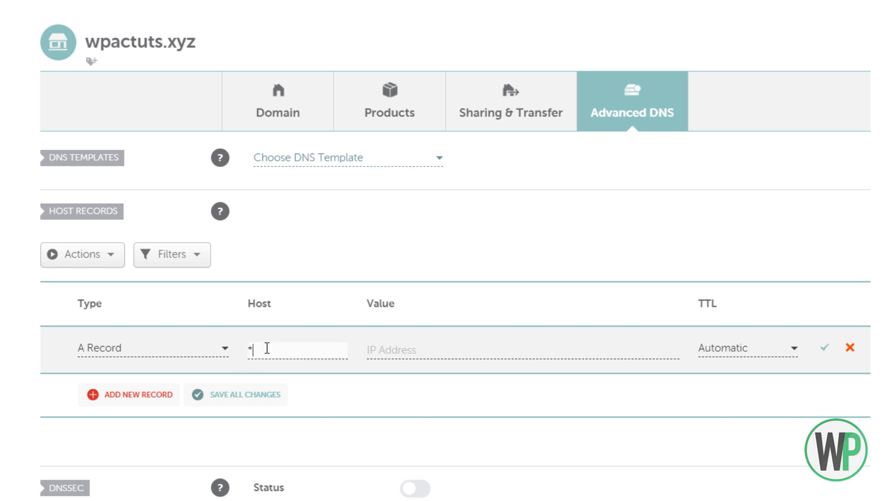
key(BackSpace)
text(sh)
text(op)
key(BackSpace)
key(BackSpace)
key(BackSpace)
key(BackSpace)
text(@)
key(Tab)
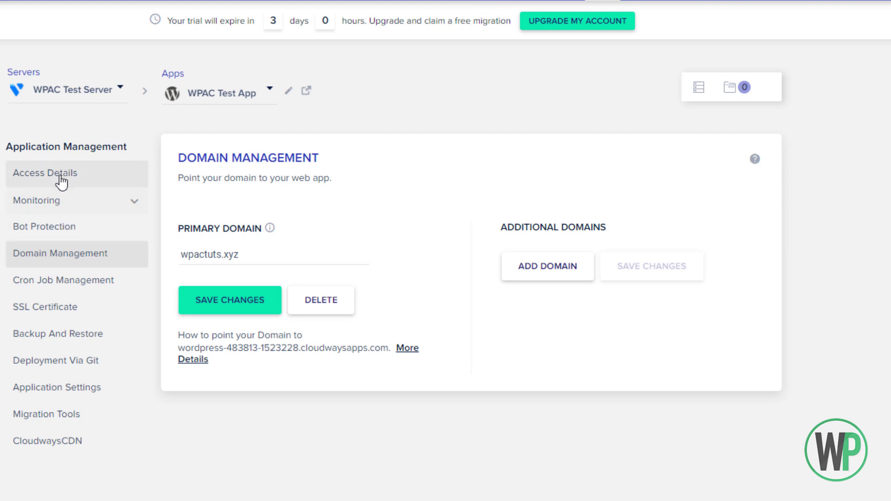
Step: Copy the public IP from the Cloudways Access Details, set 66.42.66.19 as the @ record's value in Namecheap and save the record
click(11, 171)
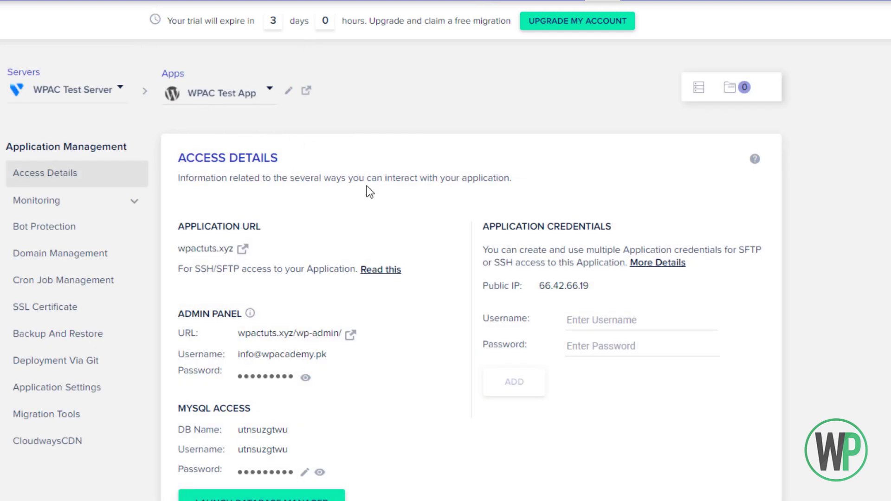
click(580, 290)
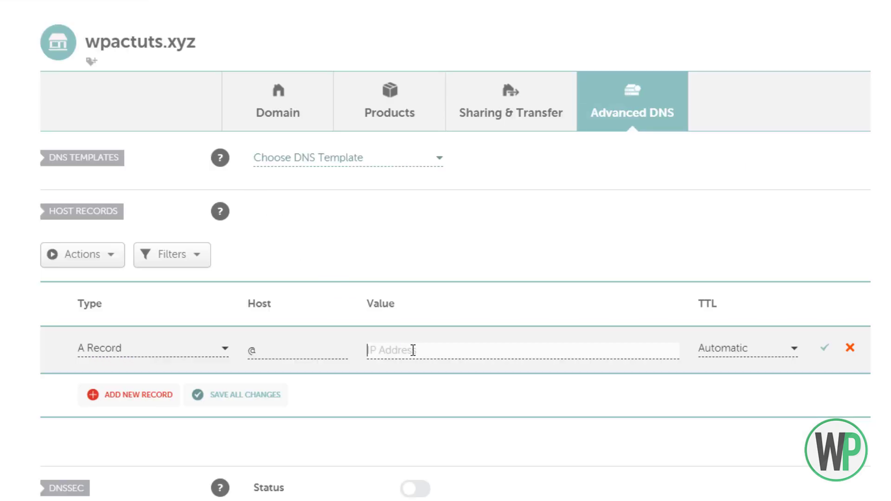
text(66.42.66.19)
drag(432, 350, 361, 338)
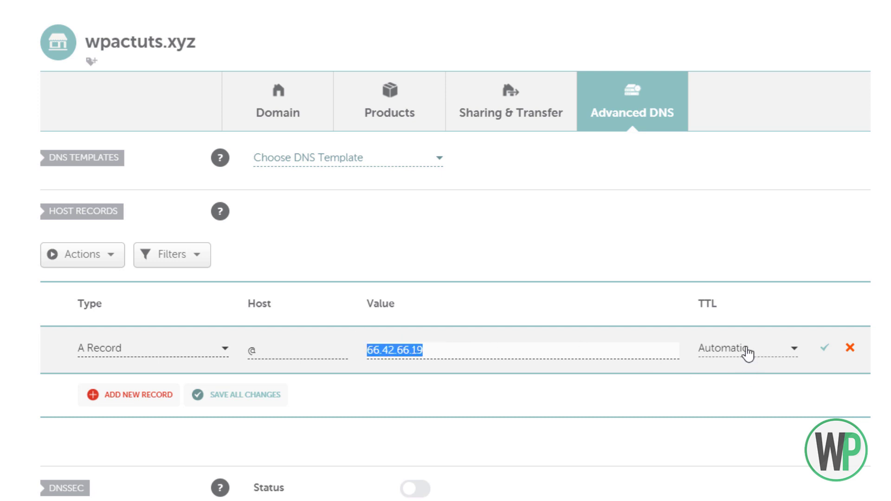
click(824, 349)
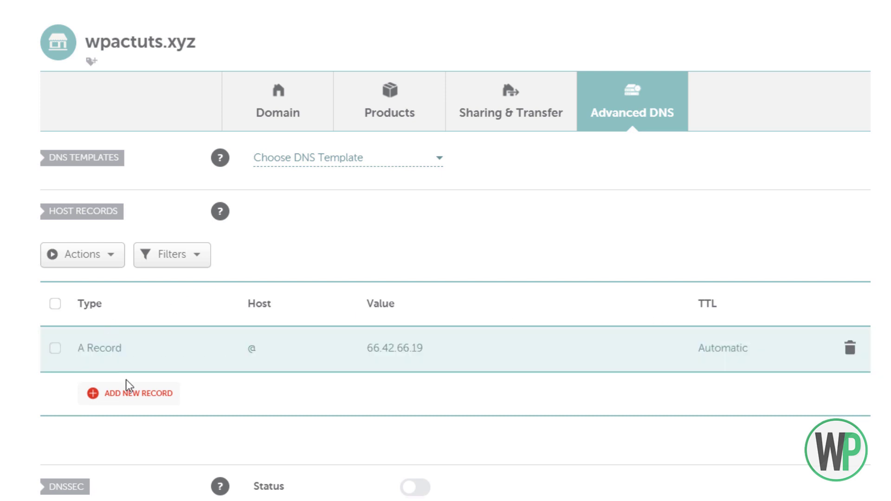
click(131, 395)
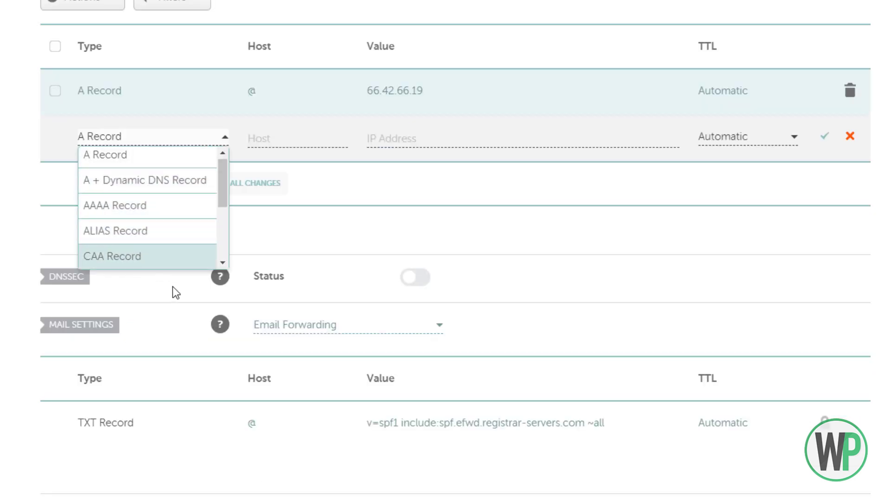
click(146, 158)
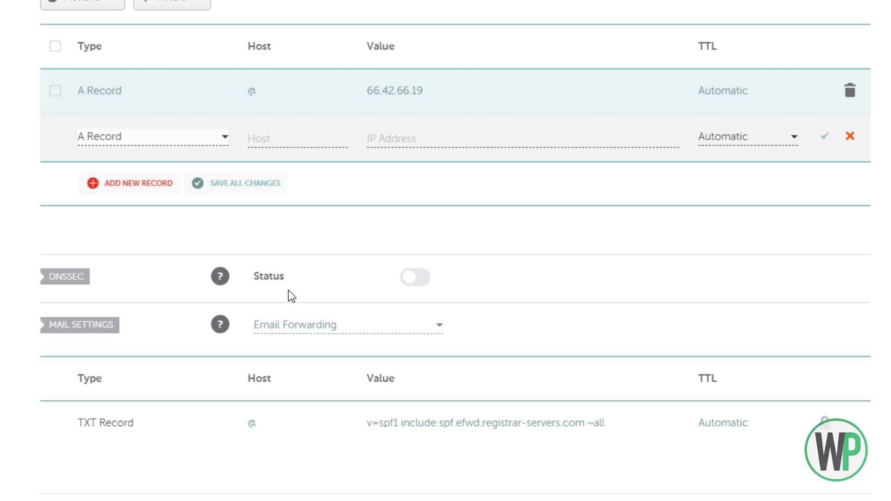
click(270, 144)
text(www)
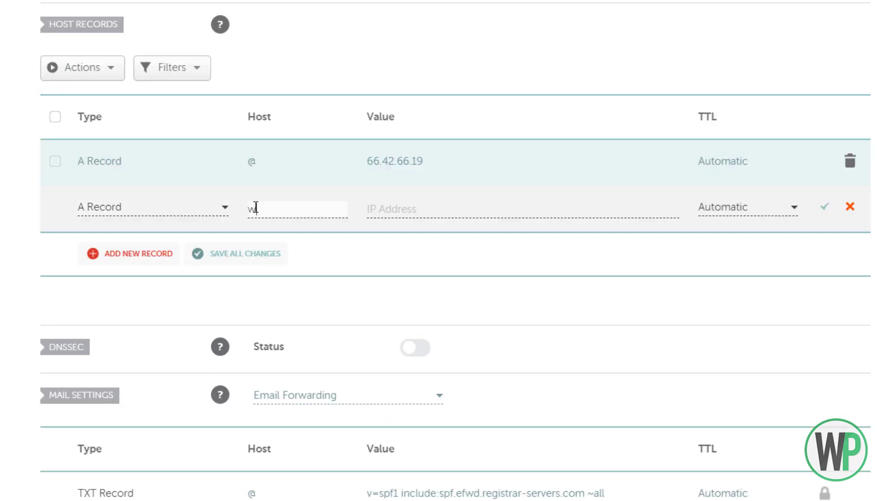
Step: Copy the IP address 66.42.66.19 from the @ record into the www record's value and save the www record
click(438, 209)
scroll(439, 210, up, 3)
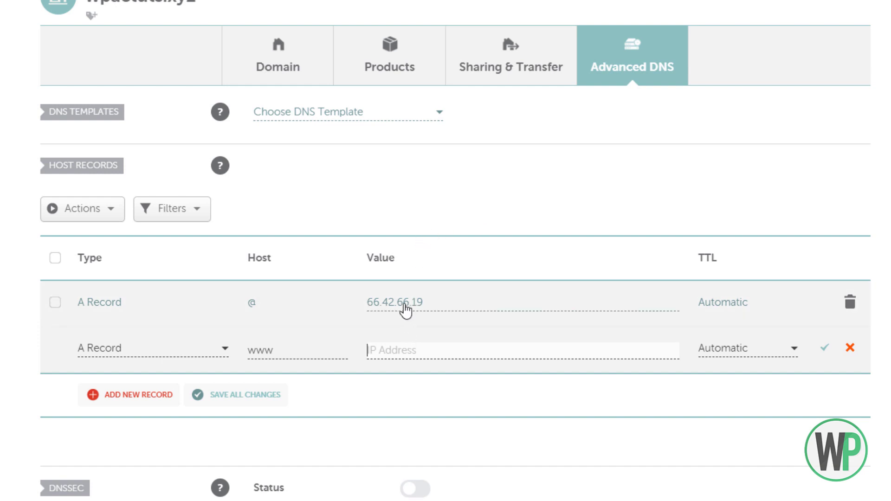
click(420, 304)
drag(423, 304, 338, 294)
key(ctrl+c)
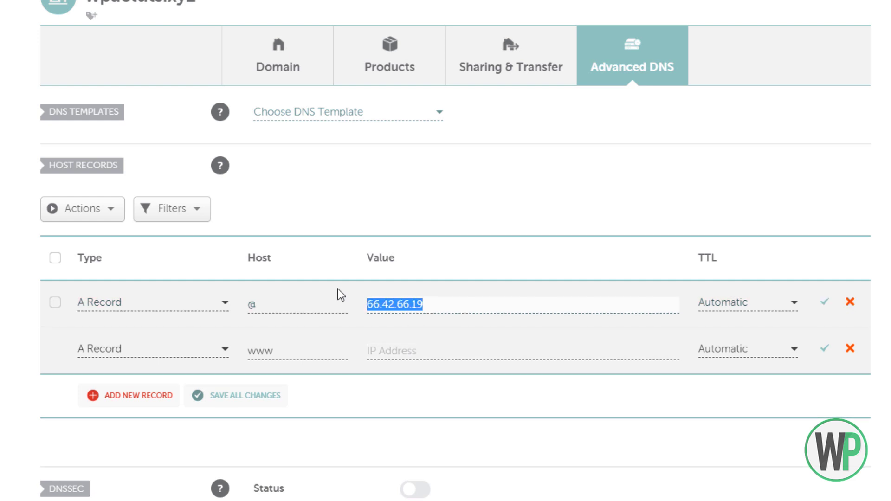
click(419, 358)
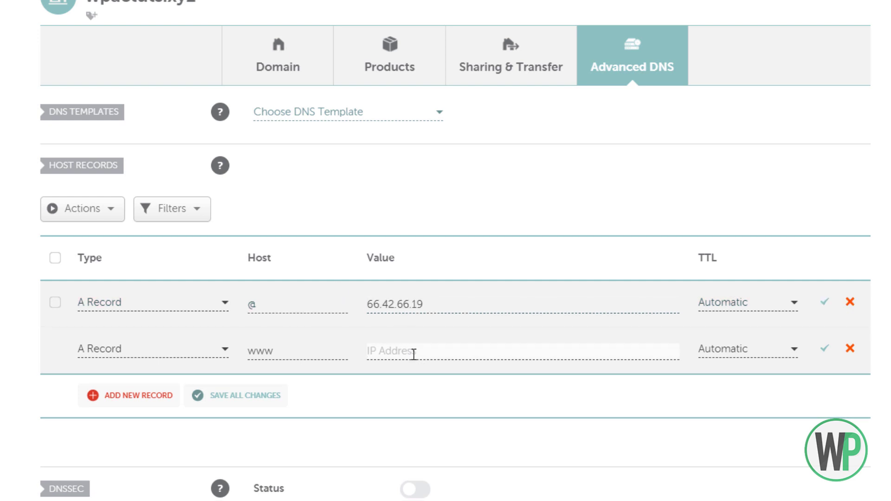
key(ctrl+v)
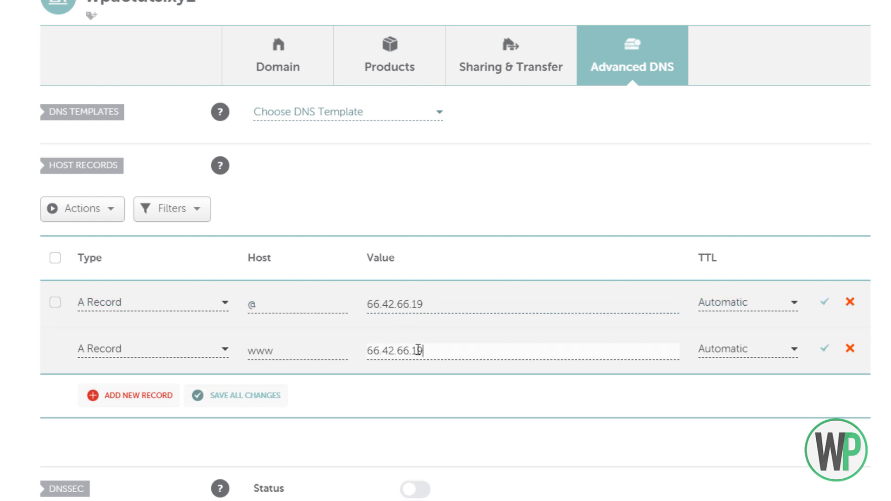
click(821, 349)
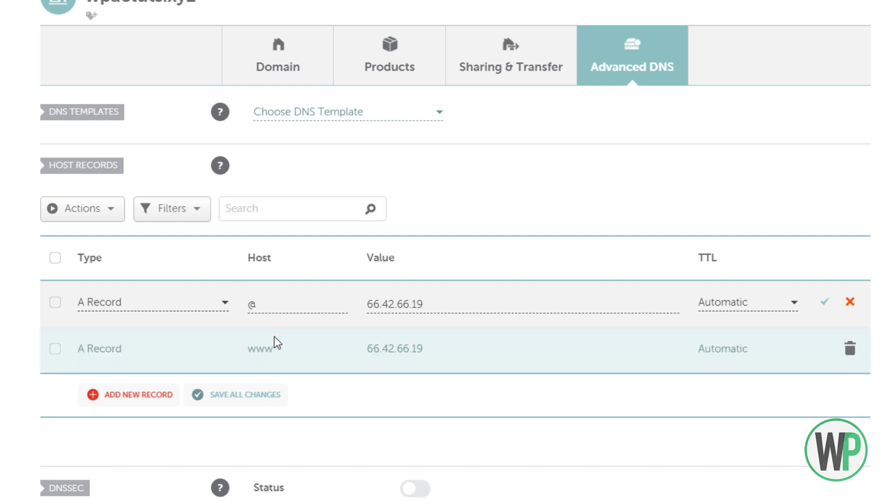
scroll(531, 295, up, 3)
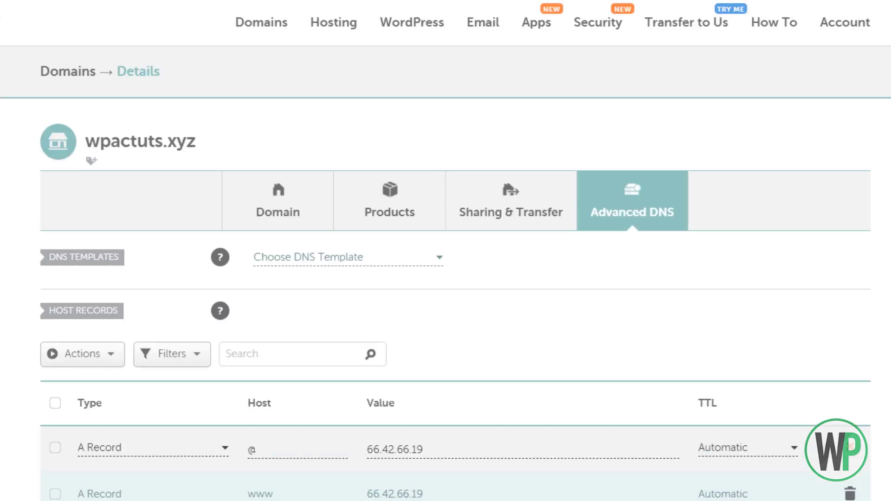
scroll(446, 251, down, 3)
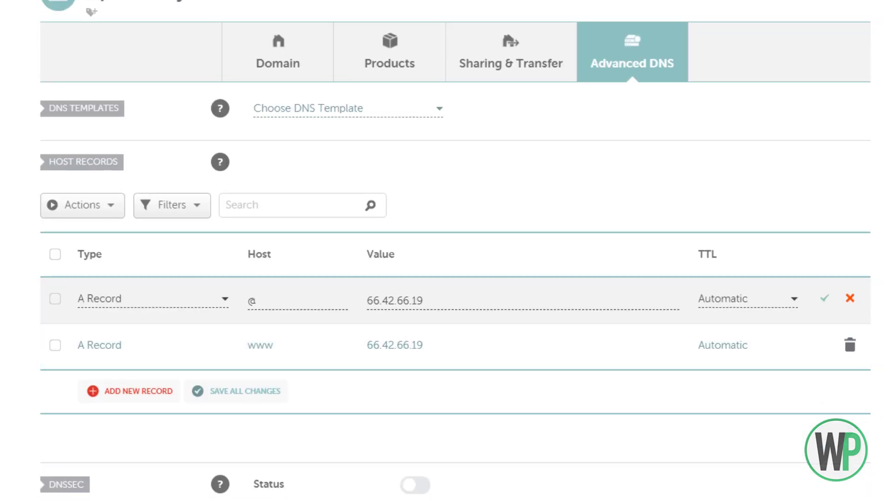
scroll(378, 233, up, 2)
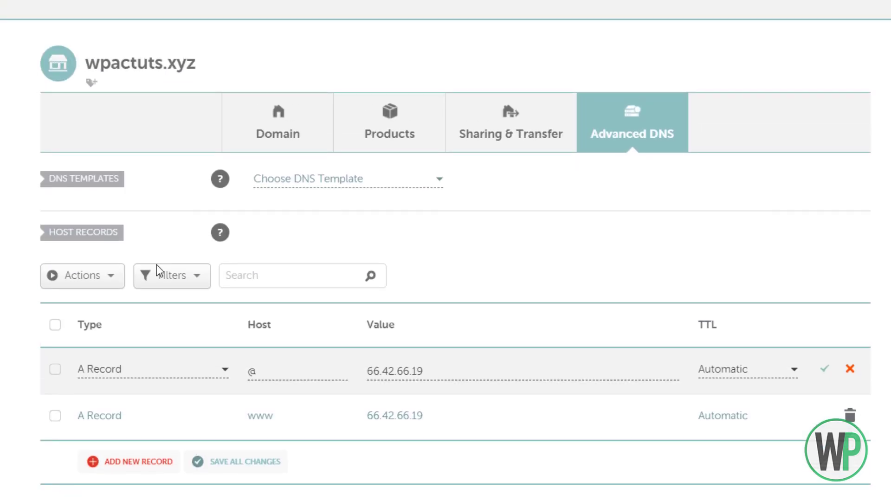
Step: Switch to Cloudways, reload the WordPress site at its temporary cloudwaysapps.com address and close that page
key(alt+Tab)
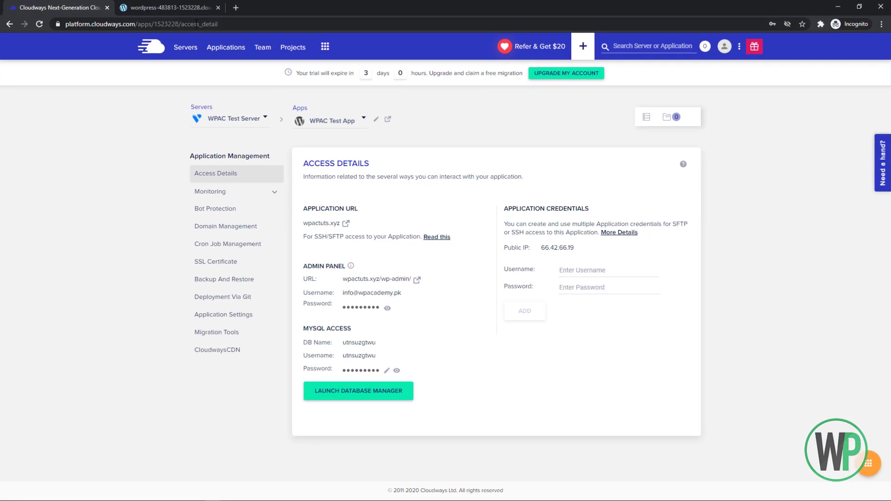
click(197, 12)
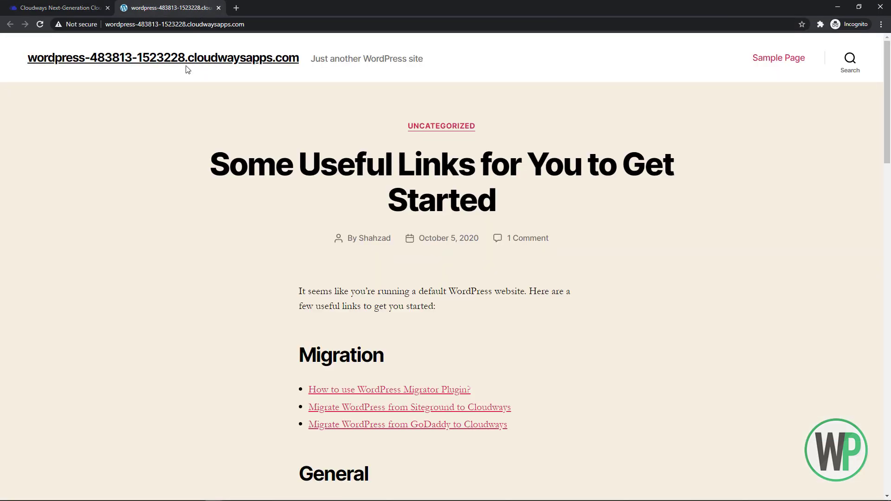
key(F5)
click(219, 8)
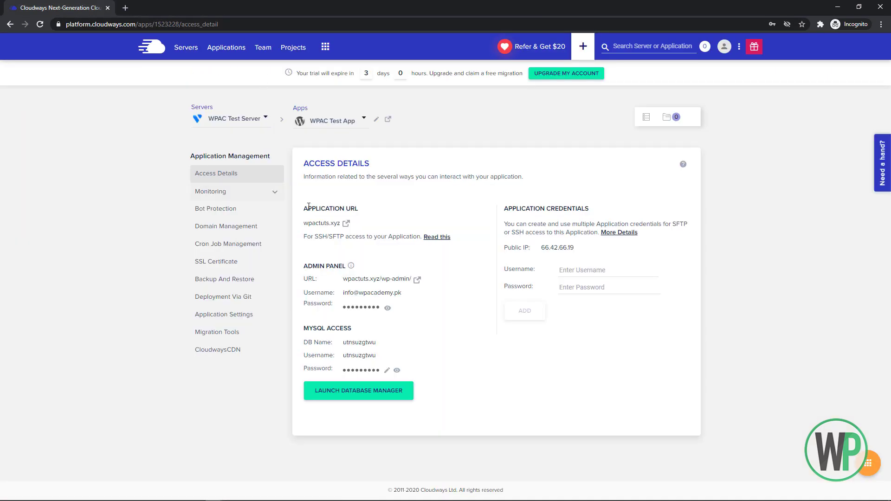
Step: Open the application URL wpactuts.xyz from Access Details and check the address the WordPress site loads under
double_click(325, 224)
triple_click(335, 226)
click(346, 223)
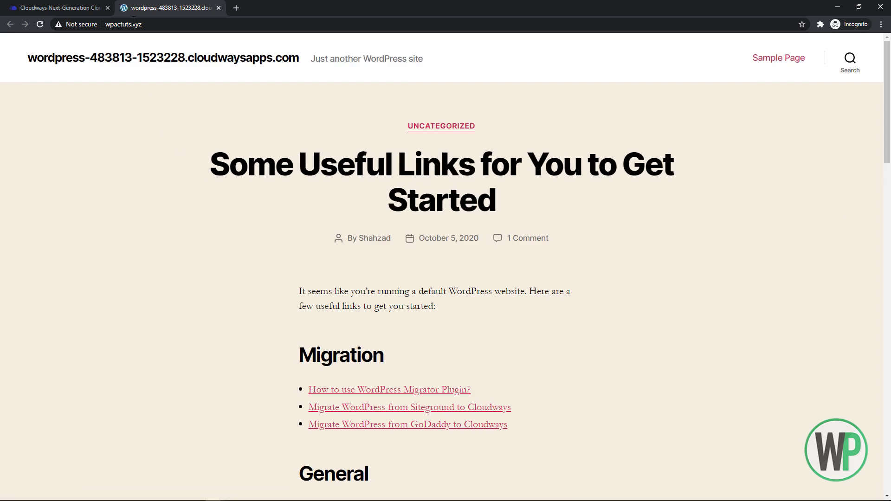
drag(152, 24, 108, 21)
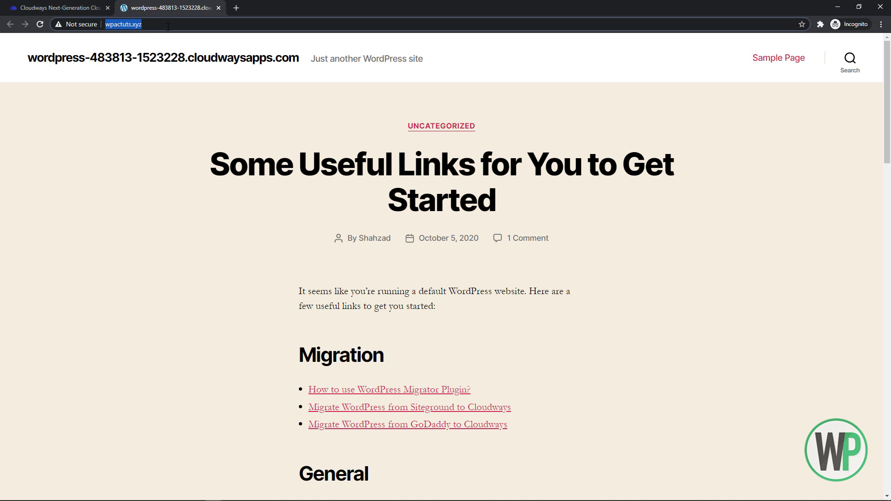
Step: Open the admin panel URL wpactuts.xyz/wp-admin/ from Access Details, view its connection security information and close the page
click(93, 4)
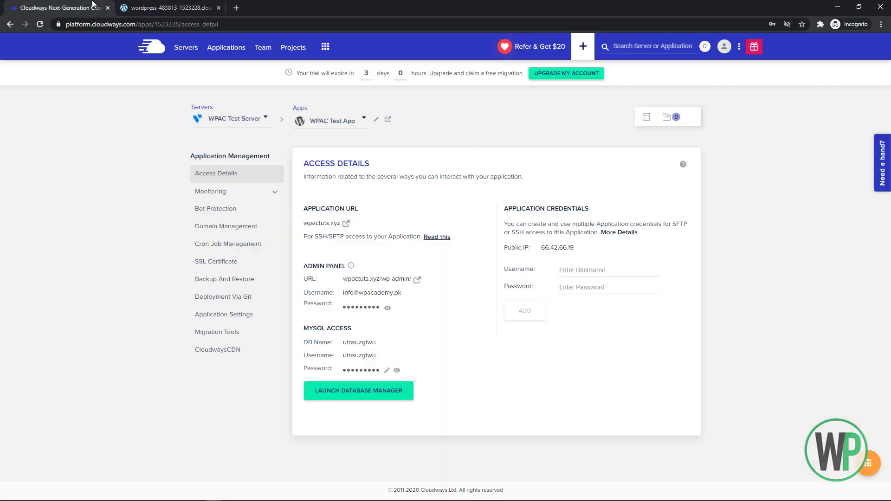
click(417, 281)
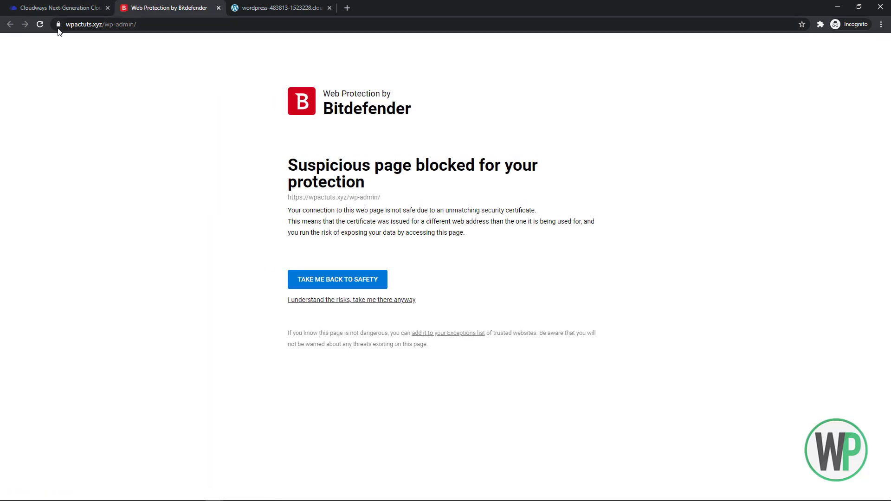
click(58, 24)
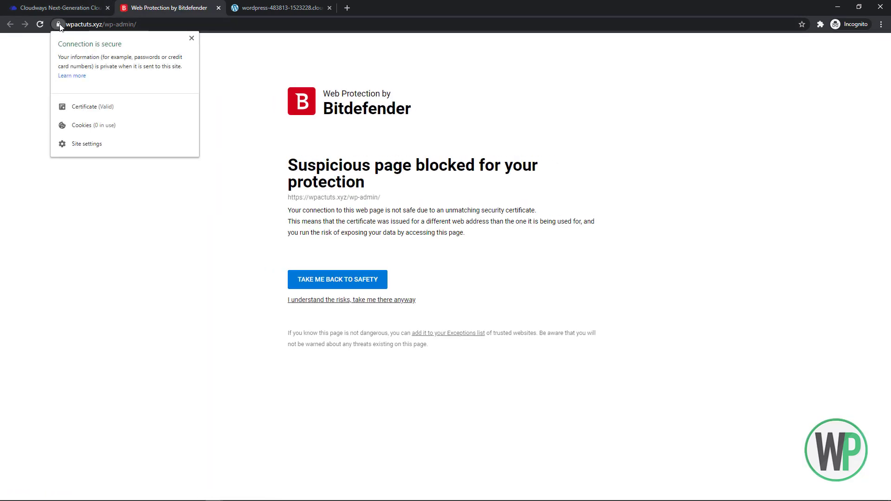
click(218, 13)
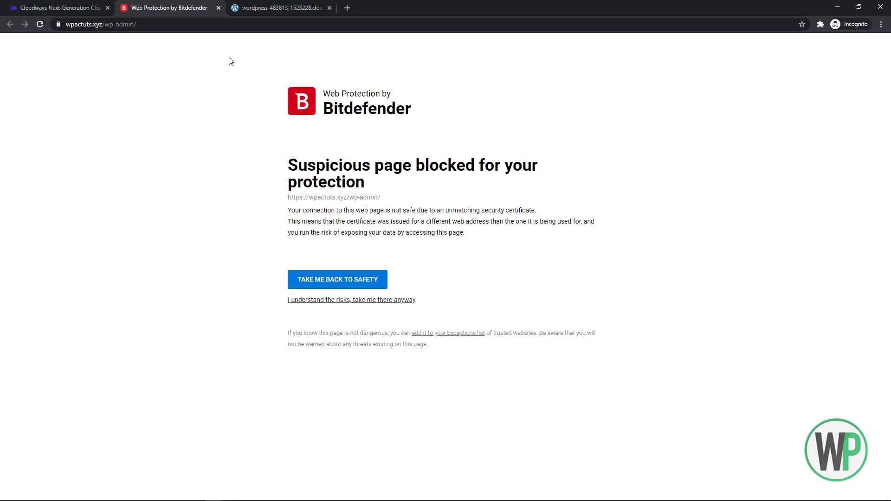
click(218, 8)
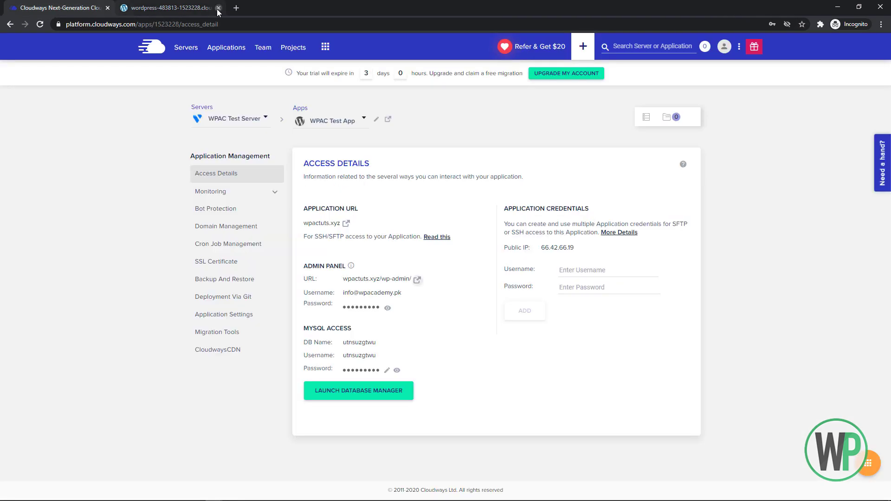
Step: Install a free Let's Encrypt SSL certificate for wpactuts.xyz using the contact e-mail address, and enable HTTPS redirection
click(216, 8)
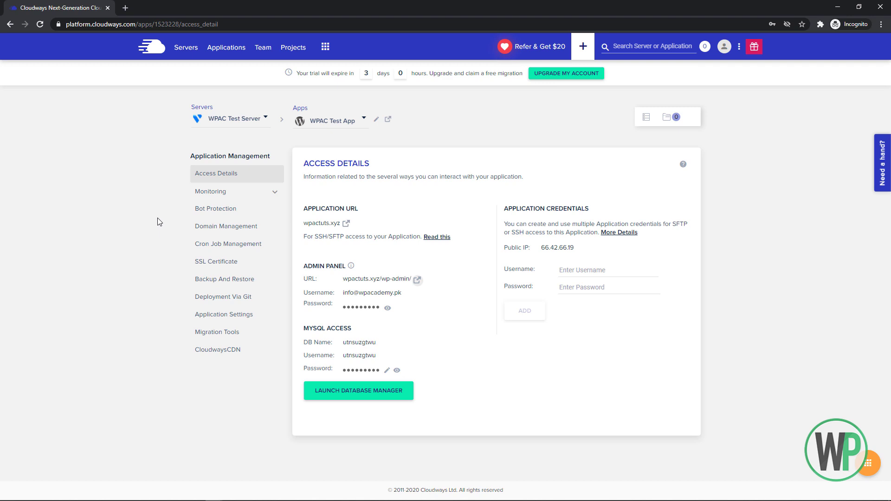
click(226, 263)
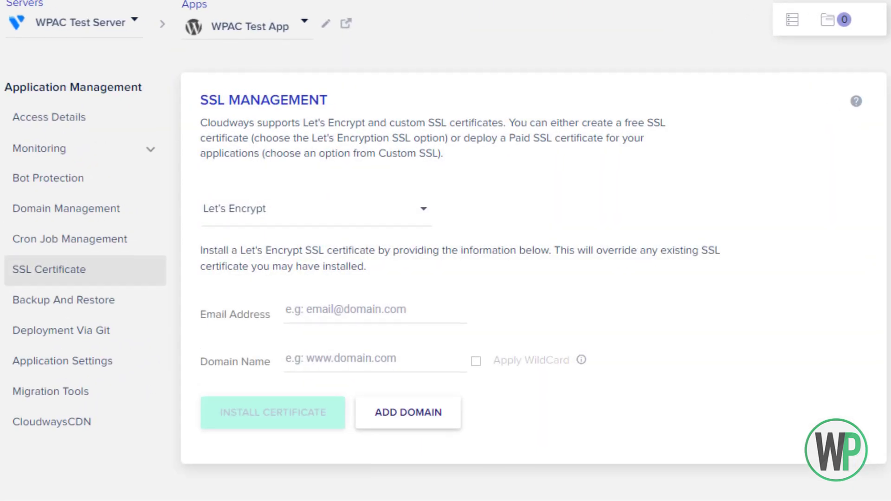
click(311, 225)
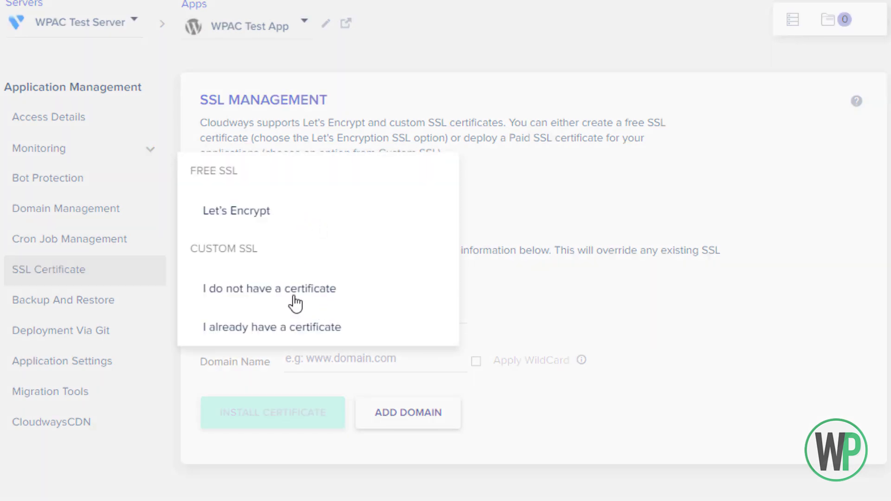
click(383, 135)
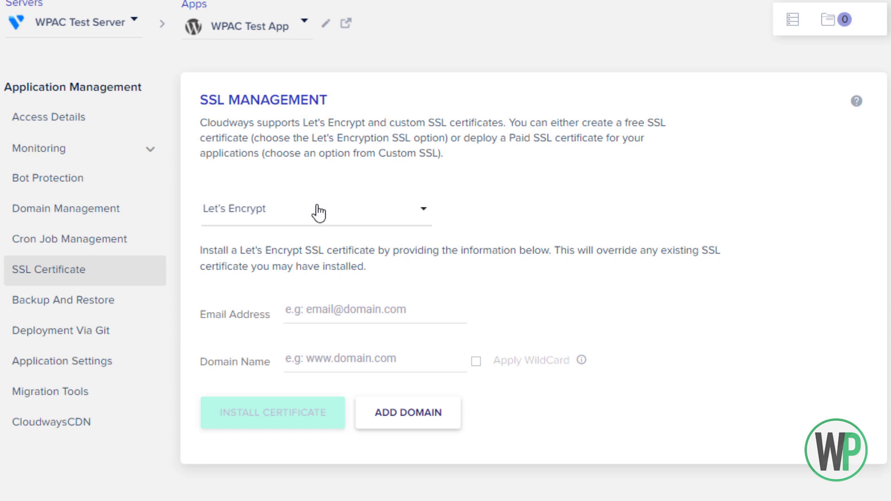
click(340, 305)
text(t)
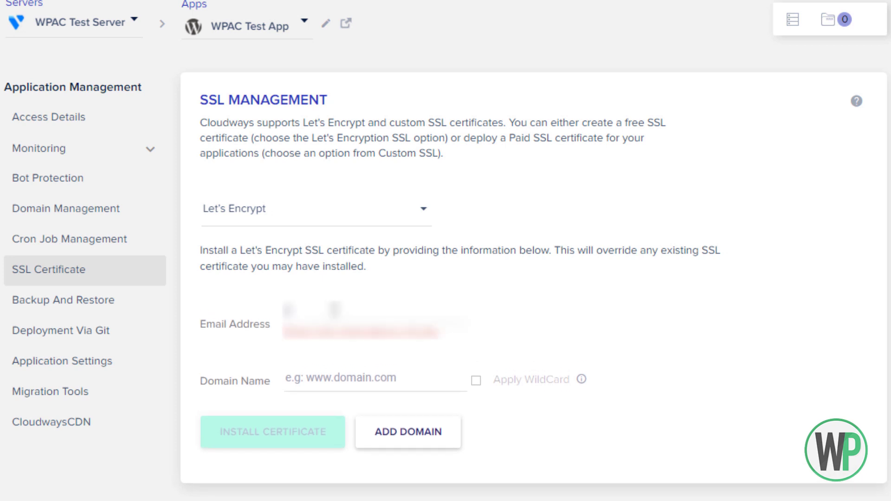
text(es)
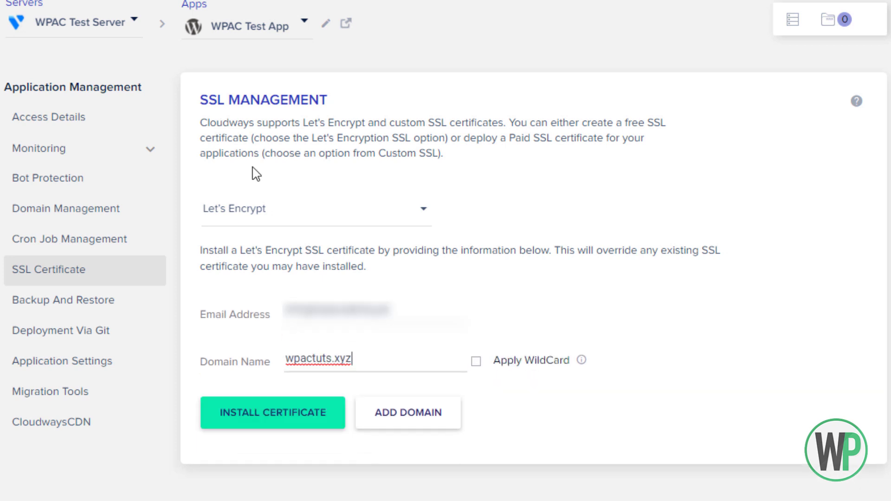
click(315, 423)
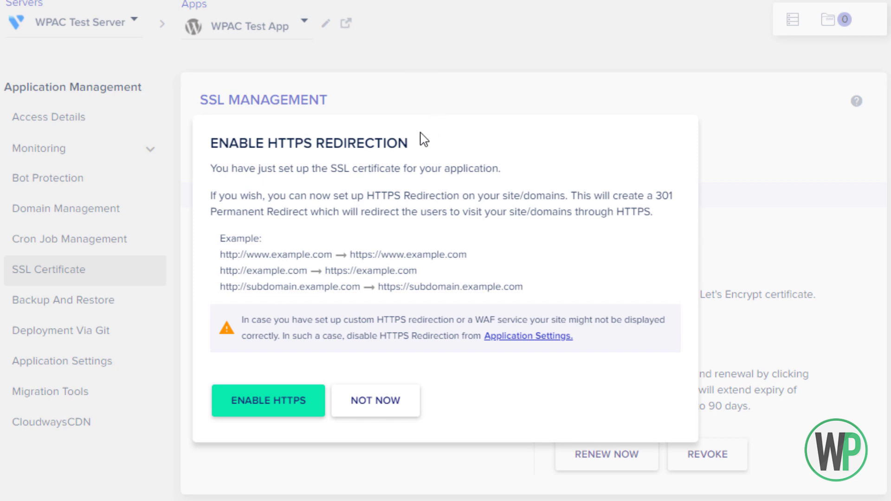
click(303, 408)
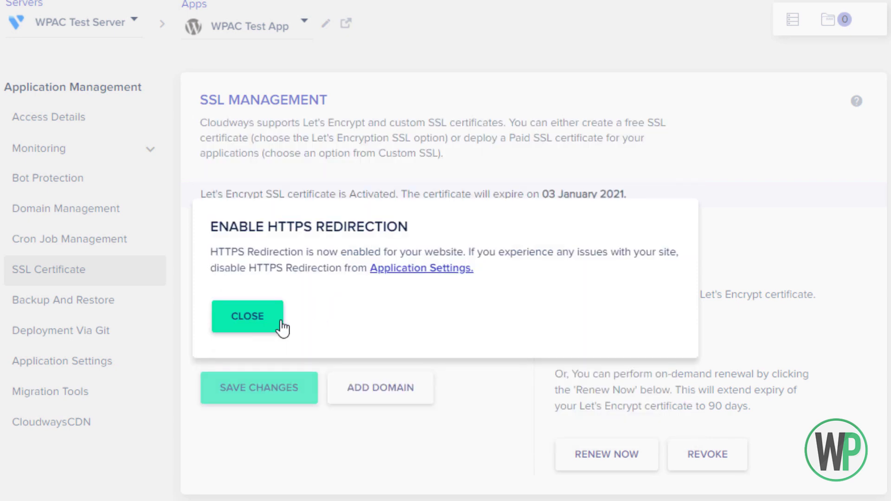
click(259, 311)
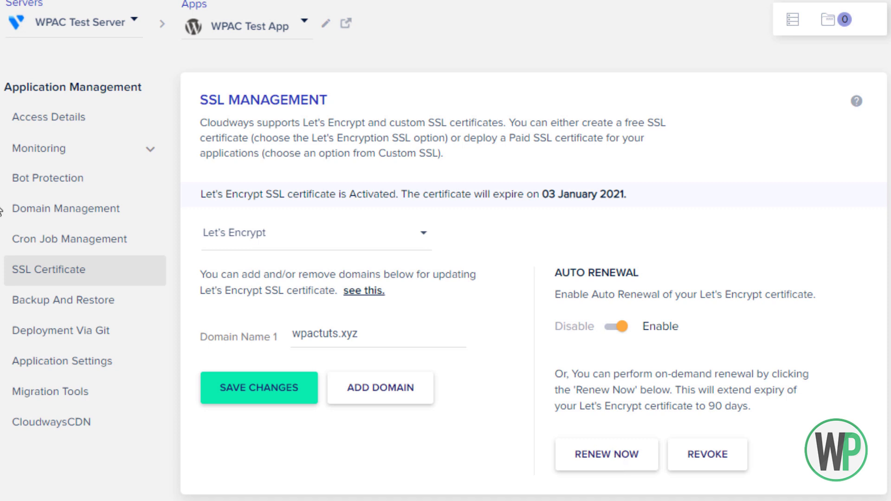
Step: Open the application URL wpactuts.xyz from Access Details and check whether the site loads over a secure connection
click(43, 126)
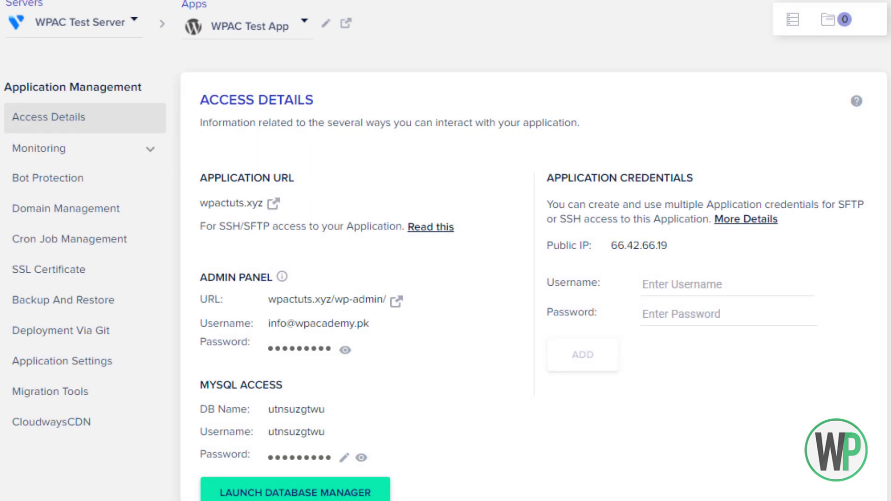
click(274, 203)
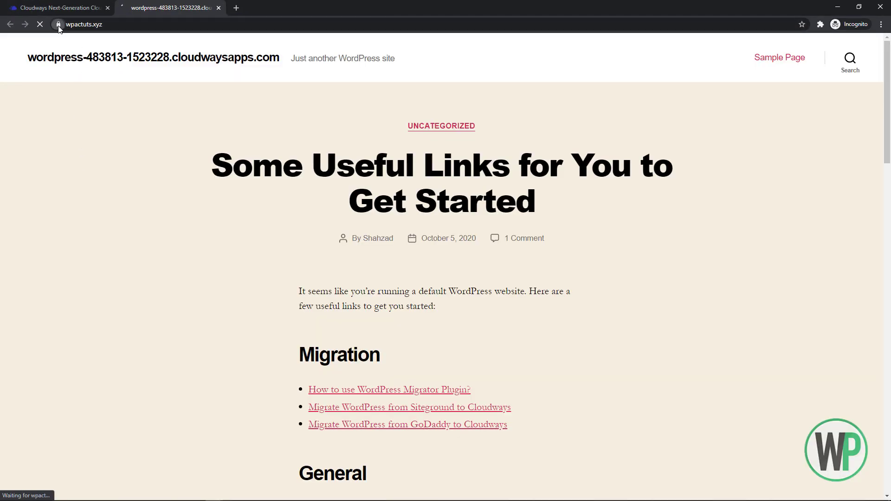
click(59, 25)
Step: Load the WordPress admin login page at wpactuts.xyz/wp-admin
click(111, 23)
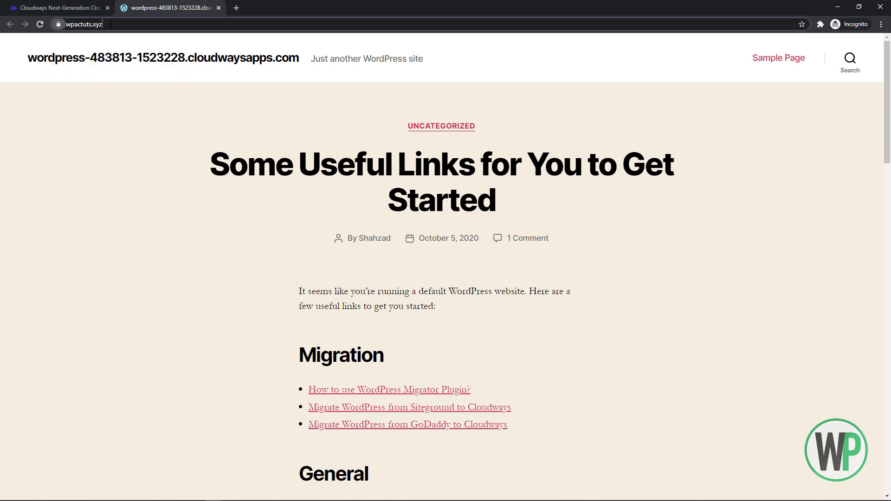
click(141, 22)
text(/w)
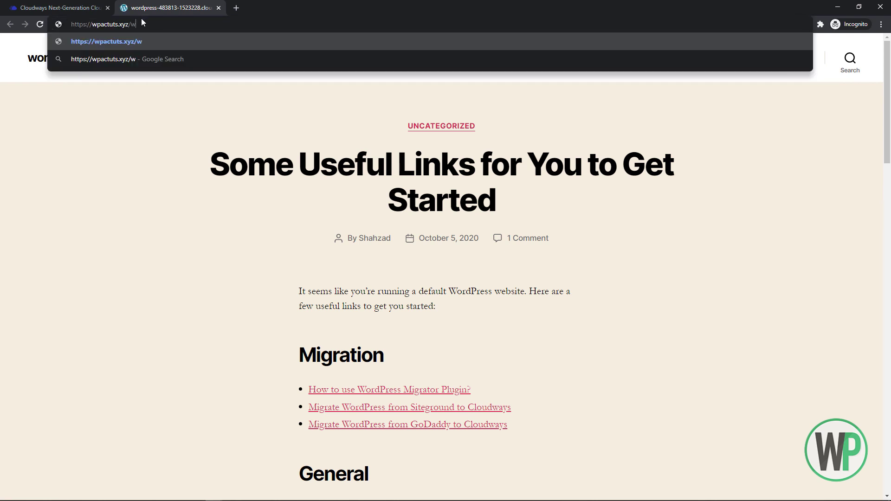
text(p-admin)
key(Return)
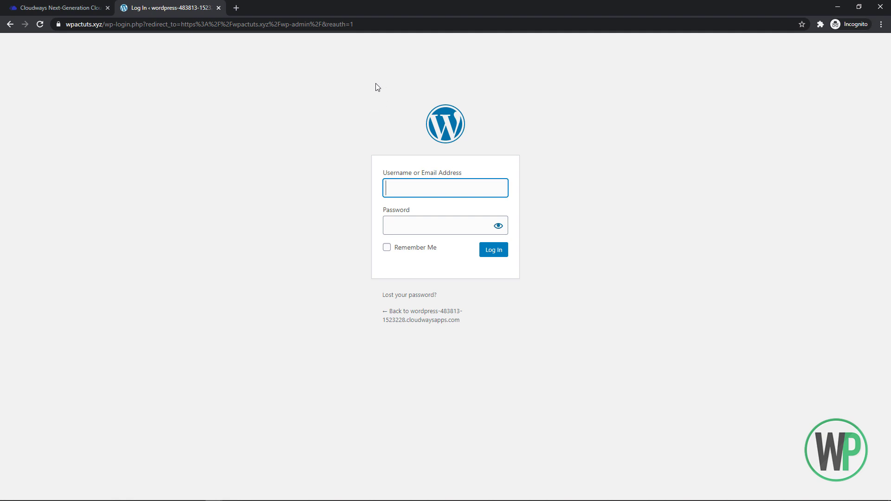
Step: Copy the admin panel username from Cloudways Access Details into the username field of the WordPress login form
click(54, 4)
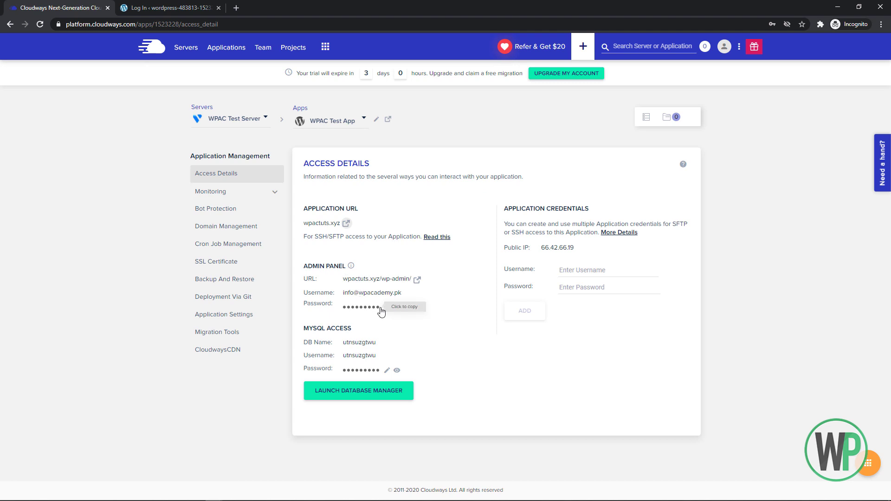
click(395, 295)
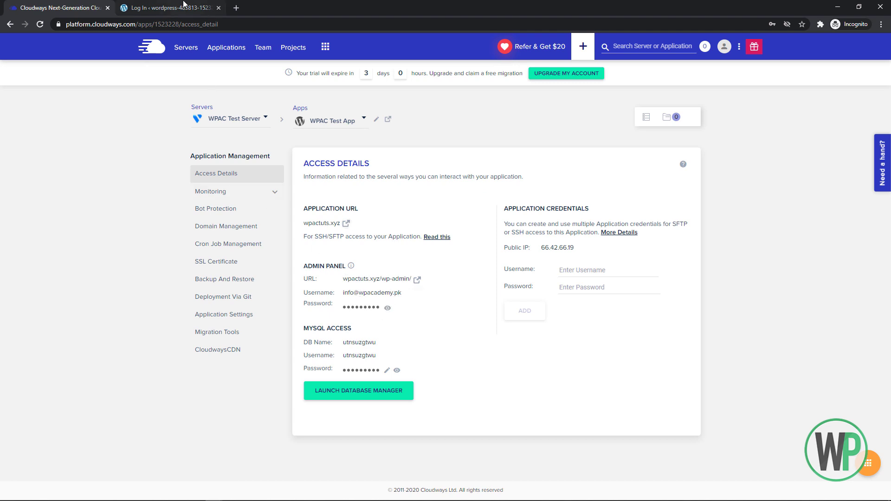
click(171, 8)
key(ctrl+v)
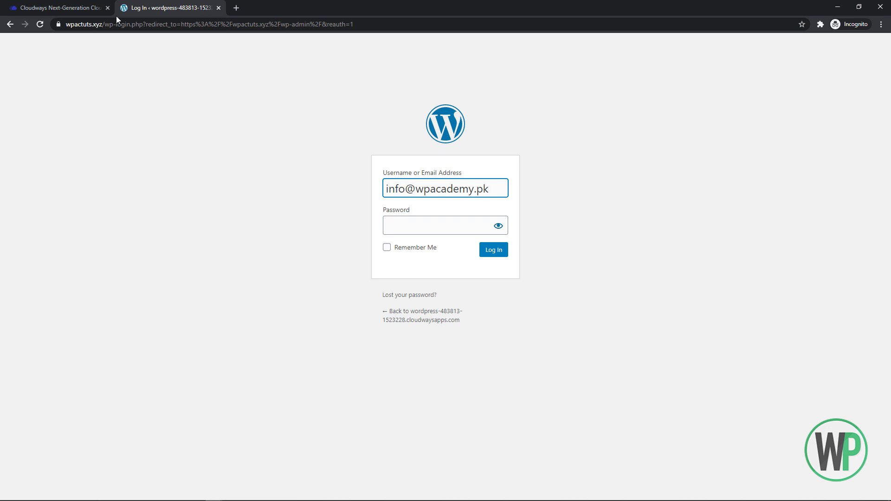
Step: Reveal and copy the admin panel password in Cloudways, paste it into the WordPress login form's password field and log in
click(65, 8)
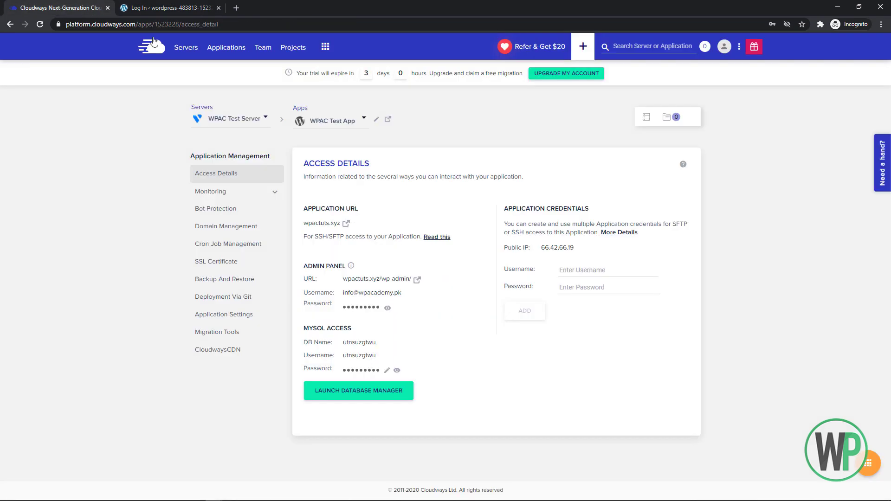
click(388, 309)
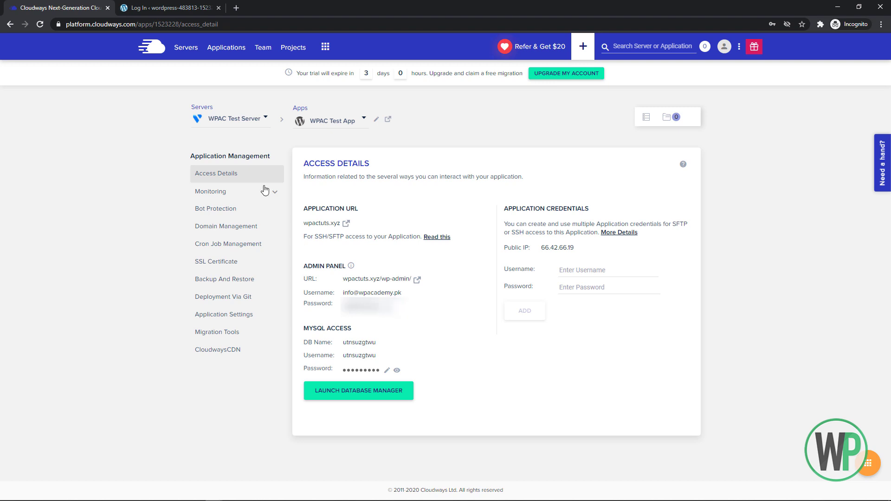
click(205, 8)
click(397, 222)
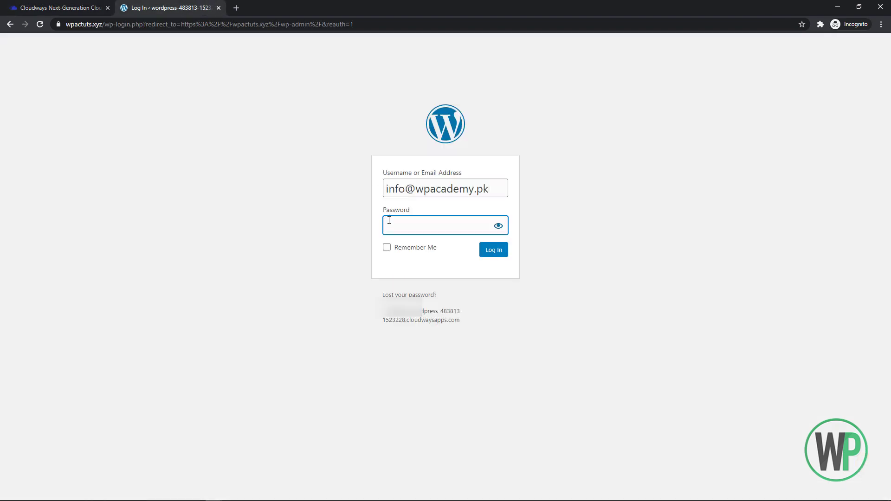
key(ctrl+v)
click(494, 250)
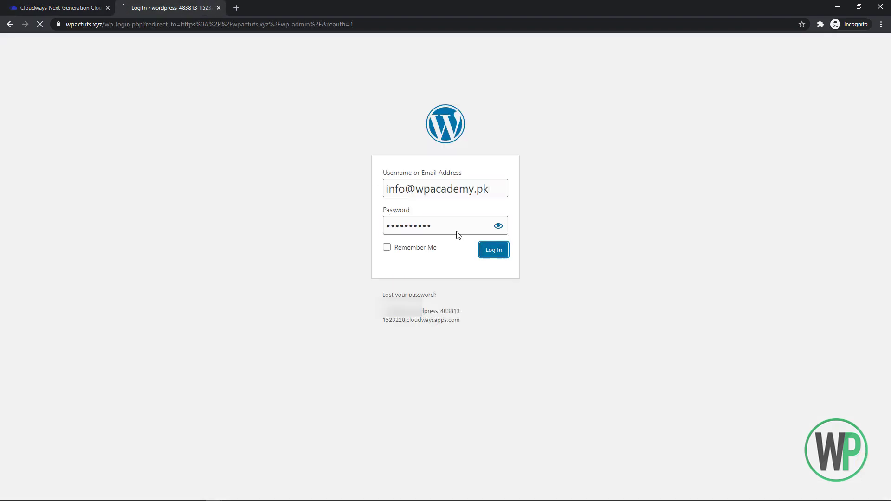
Step: Go to the WordPress dashboard and update WordPress to version 5.5.1
click(63, 6)
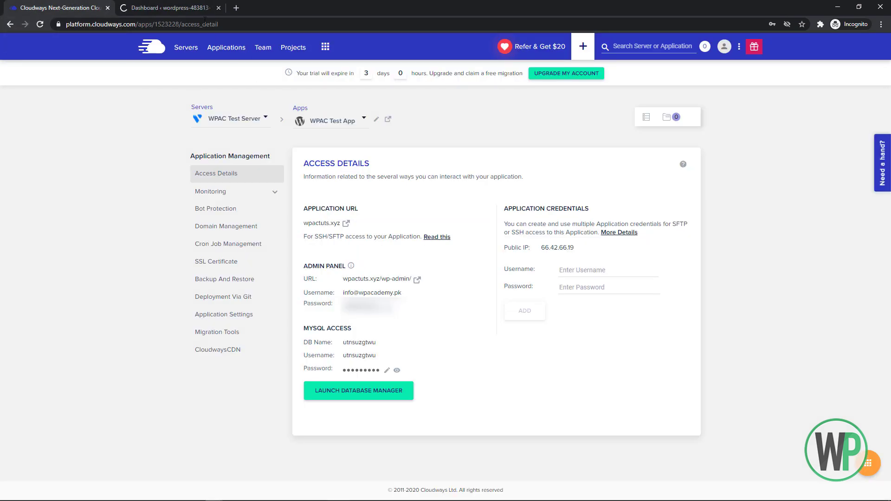
click(176, 6)
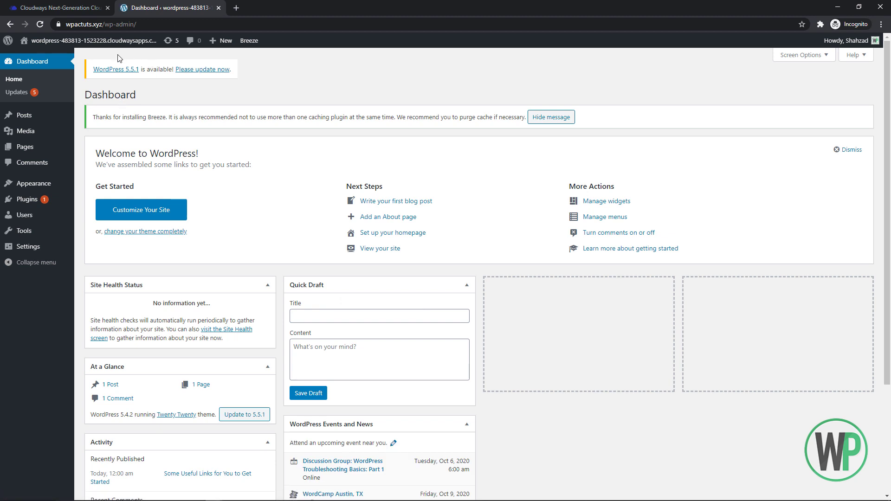
click(197, 72)
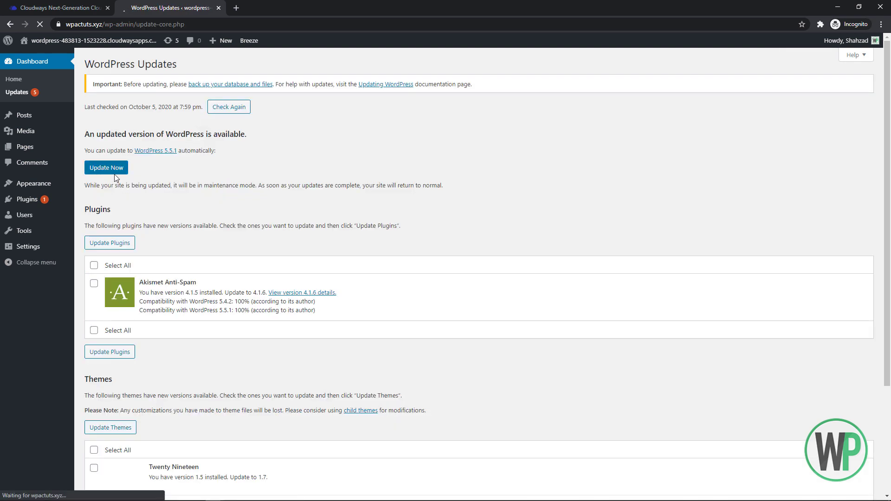
click(116, 174)
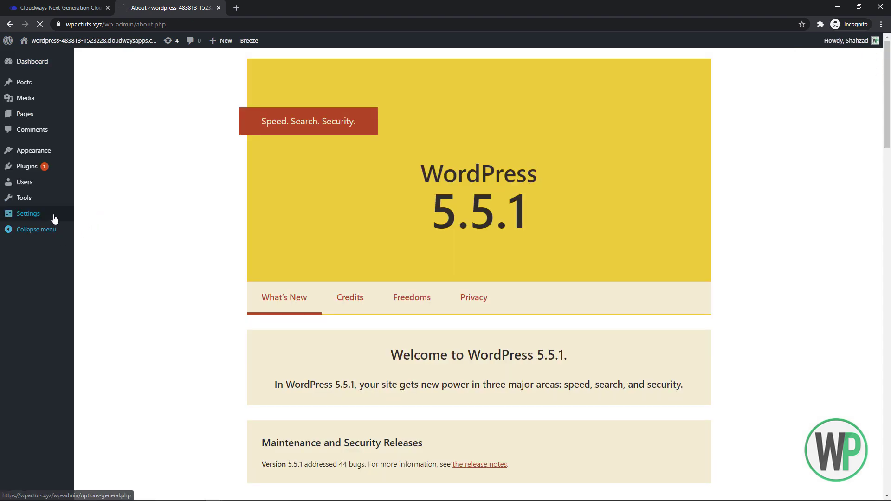
Step: Set the site title to "WPAC Tuts" in the WordPress General Settings and save the changes
click(54, 217)
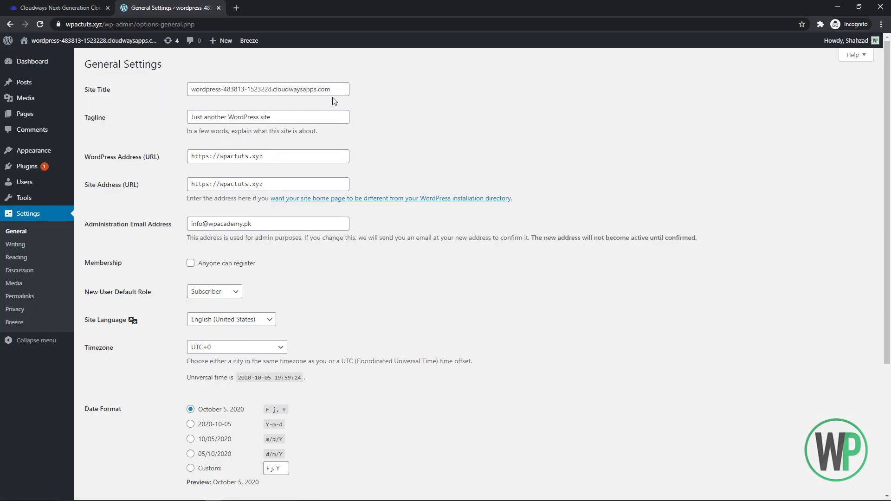
drag(331, 89, 221, 89)
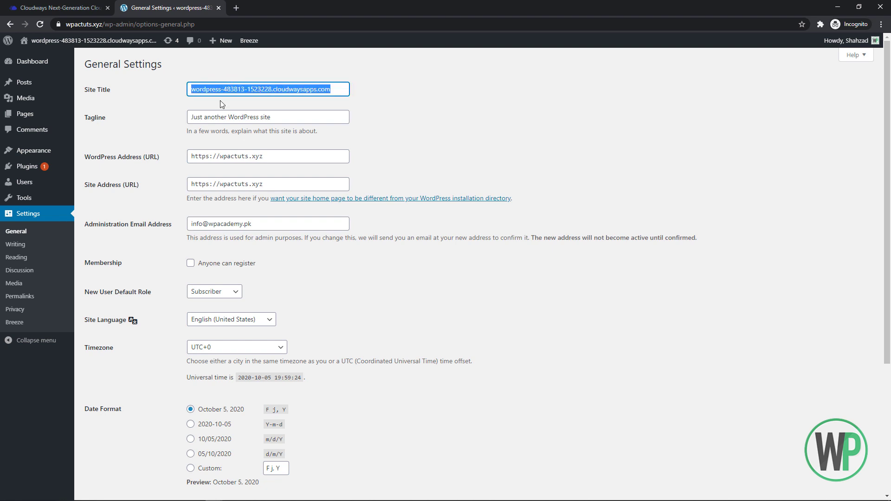
text(WPAC )
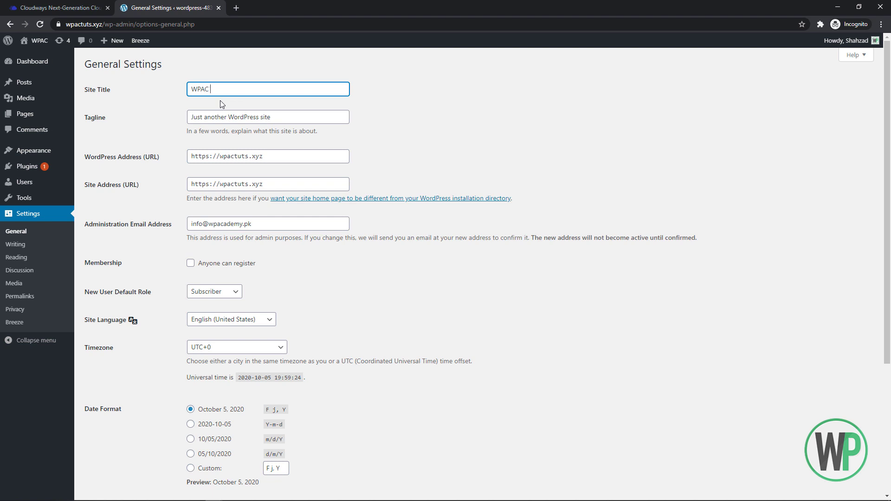
text(Tuts)
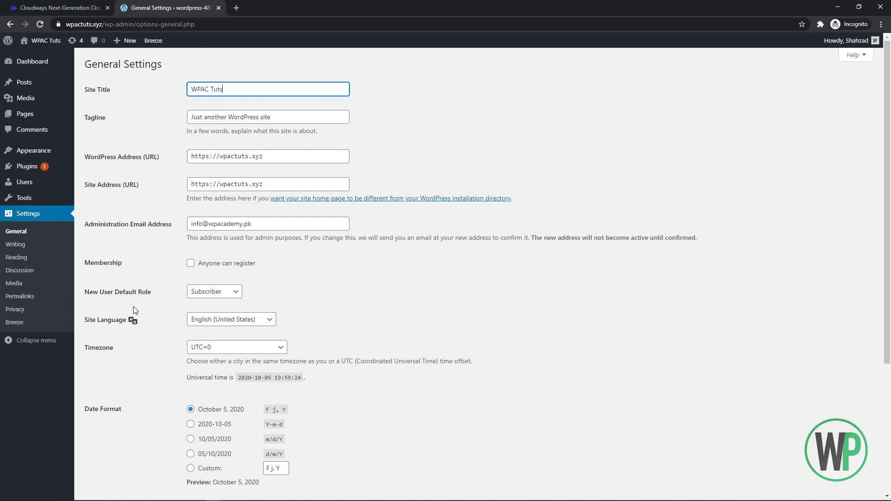
scroll(139, 313, down, 4)
click(115, 450)
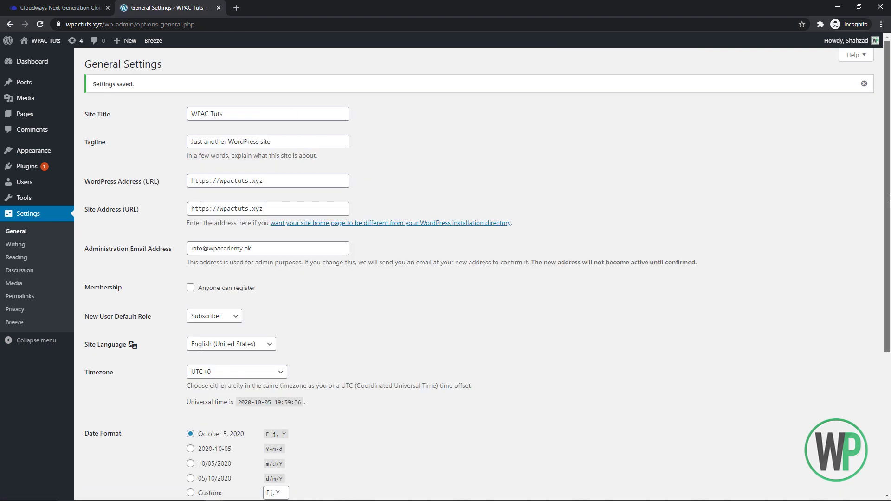
click(79, 13)
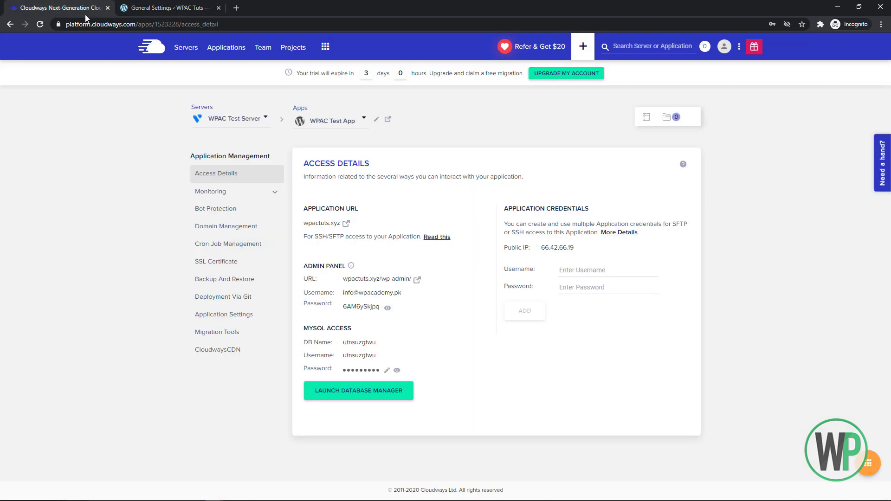
click(172, 8)
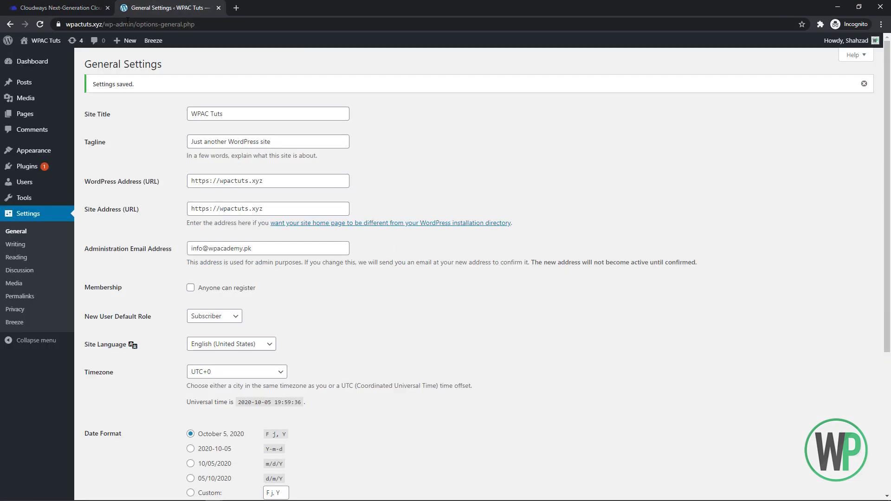
drag(102, 24, 15, 24)
key(ctrl+c)
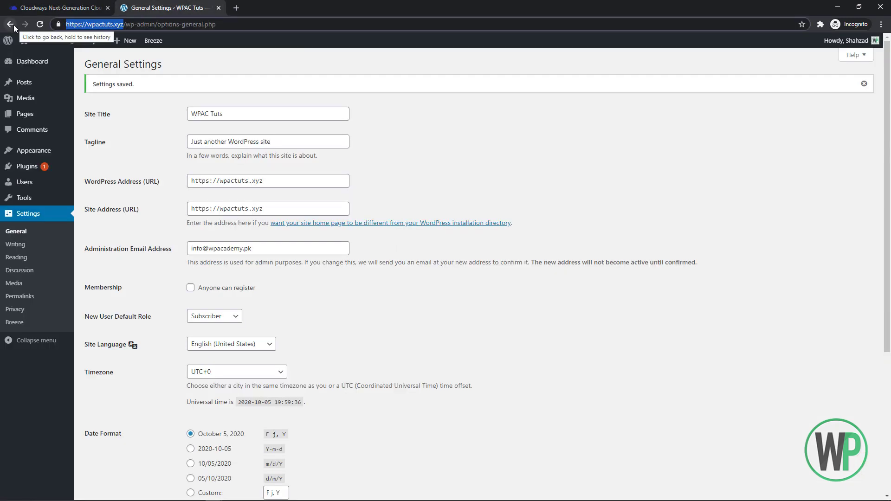
click(235, 10)
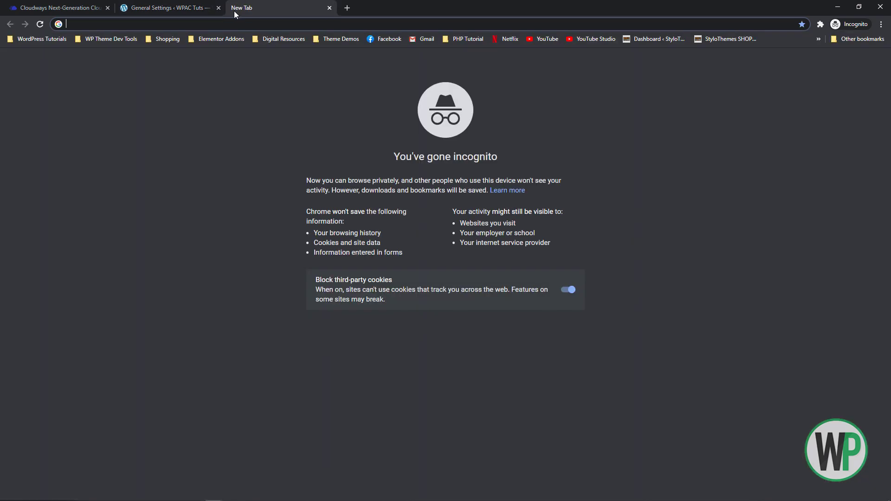
text(gtmetrix.com)
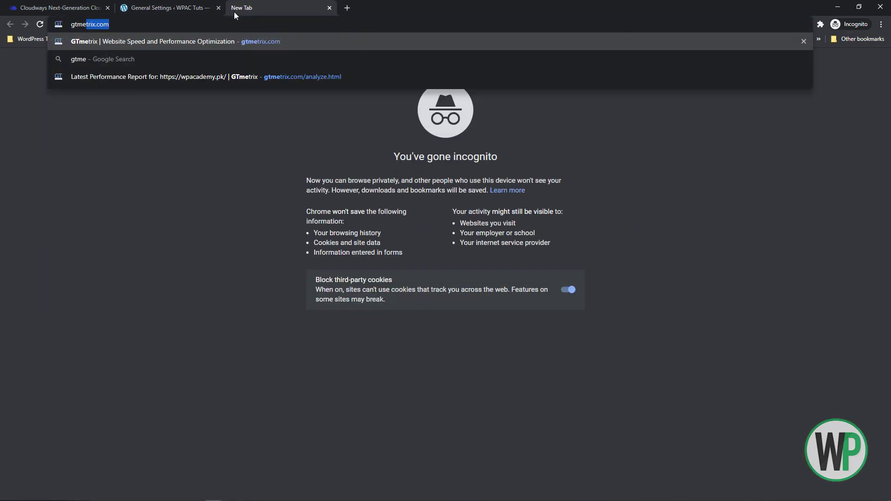
key(Return)
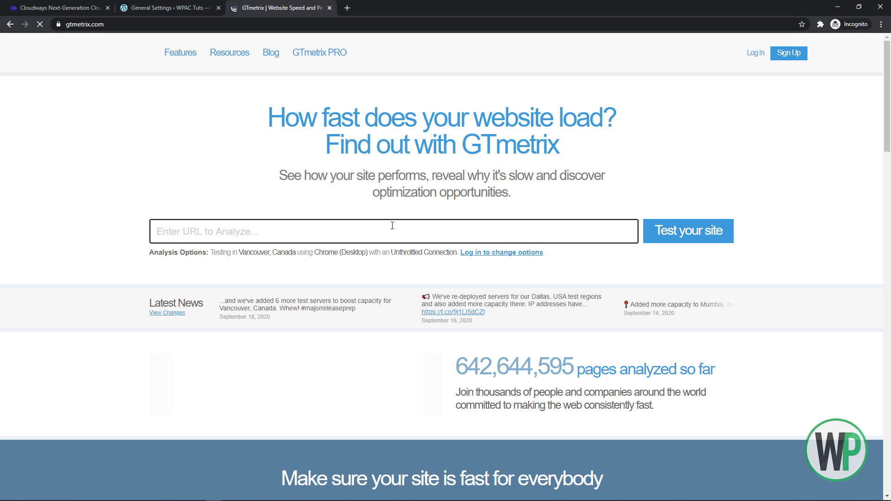
click(392, 226)
key(ctrl+v)
click(650, 231)
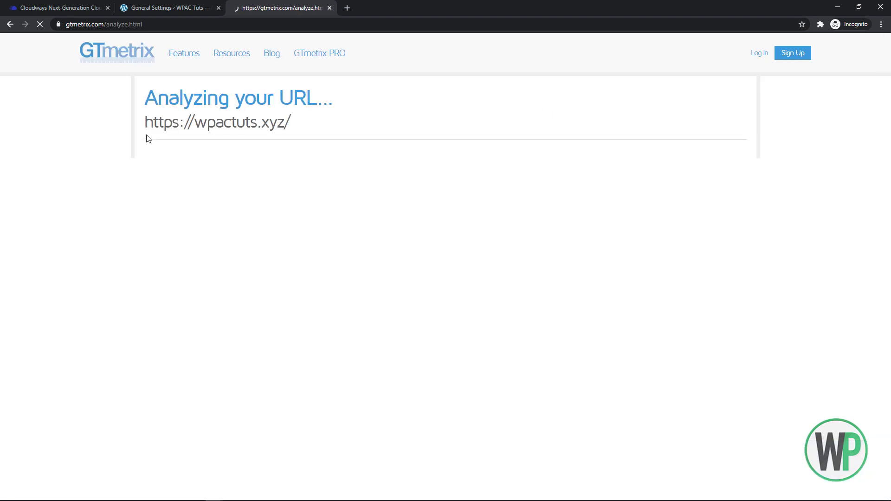
Step: Switch to Cloudways, open WPAC Test Server and examine its Manage Services list, including the description of Nginx
key(ctrl+1)
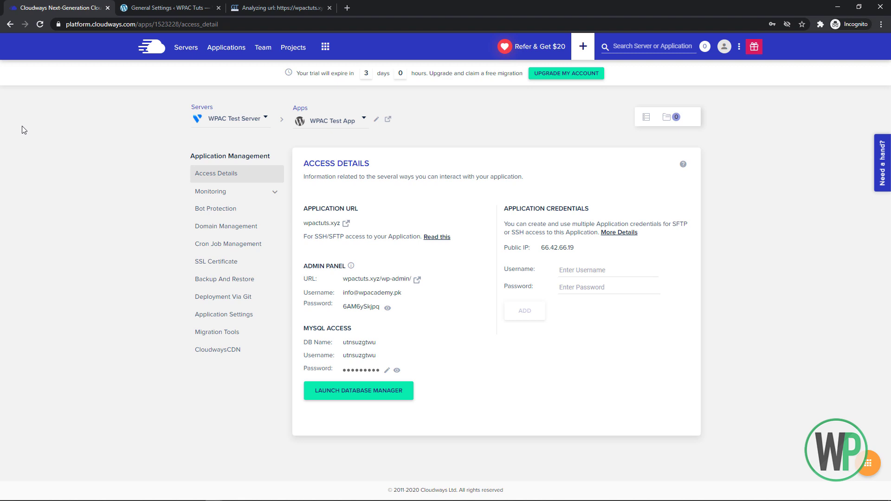
click(190, 51)
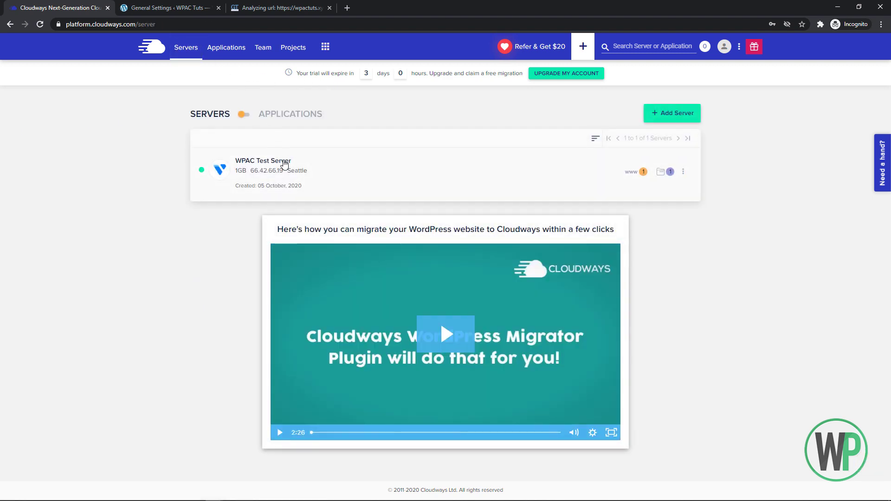
click(279, 161)
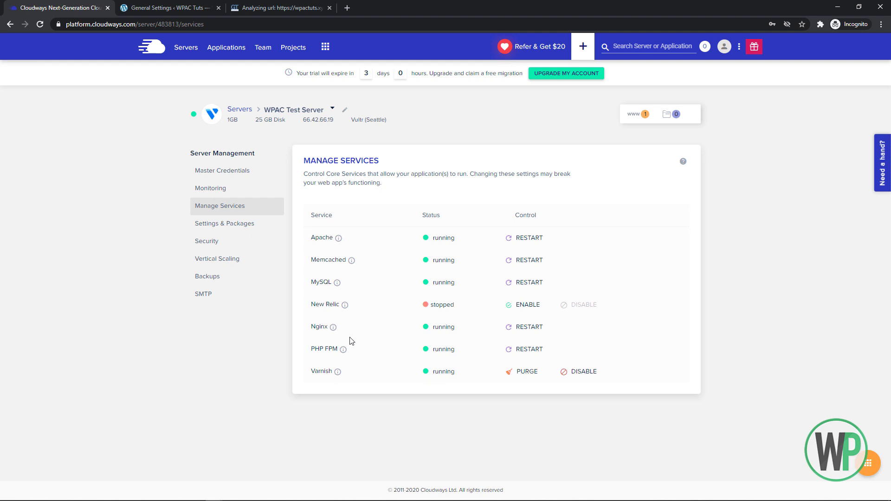
mouse_move(336, 332)
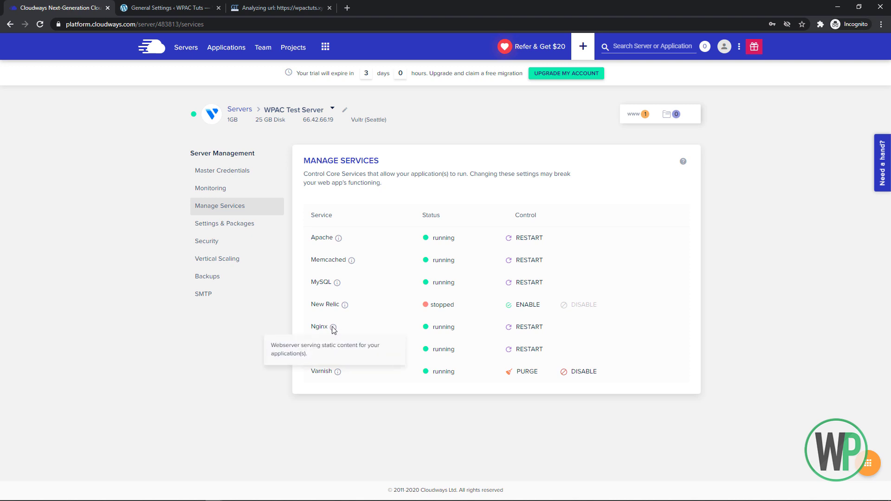
Step: Review the server's basic Settings & Packages values for execution limit, upload size and memory limit
click(242, 226)
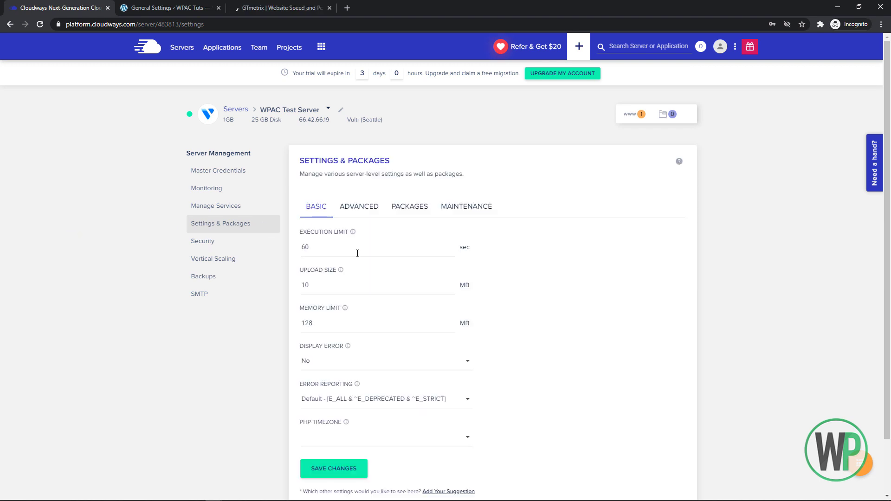
click(316, 250)
scroll(300, 268, down, 2)
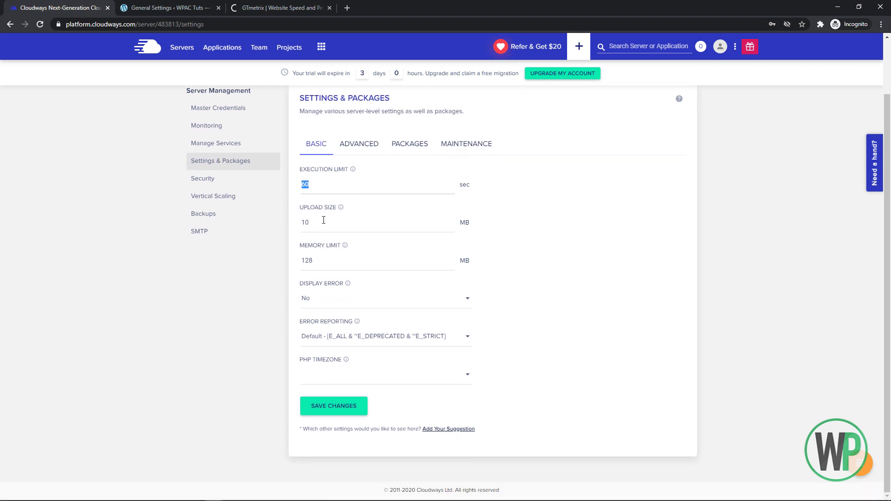
click(304, 222)
click(331, 270)
scroll(280, 348, up, 2)
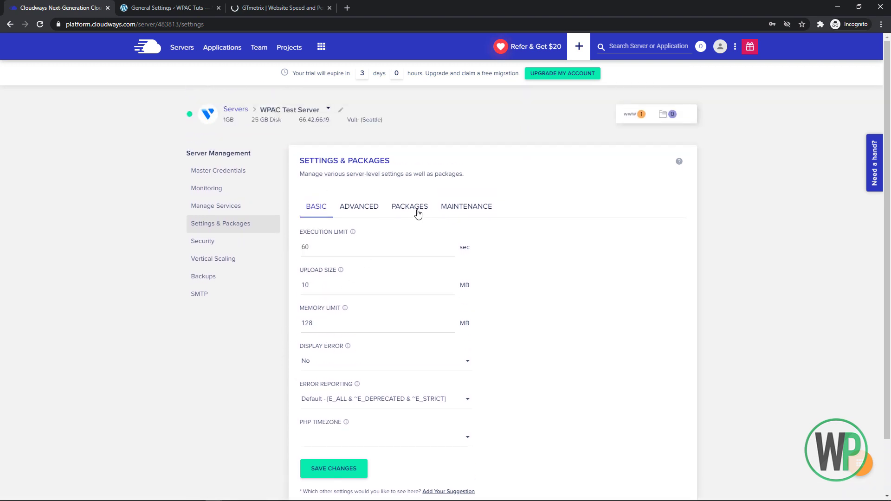
Step: Review the server's installed packages and its scheduled server maintenance settings
click(417, 215)
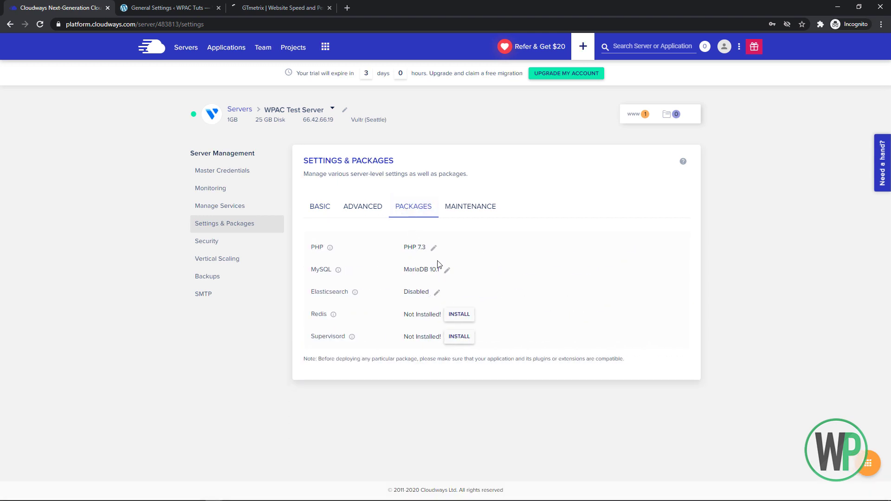
click(462, 215)
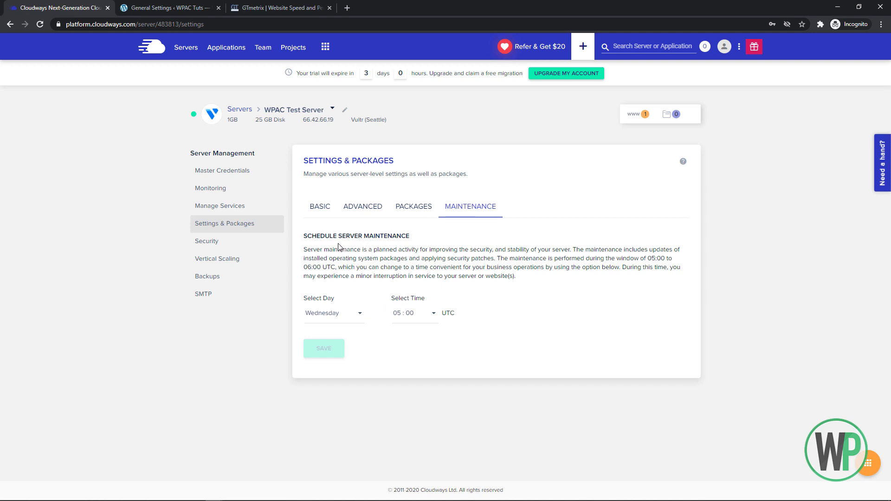
drag(367, 250, 327, 241)
click(370, 247)
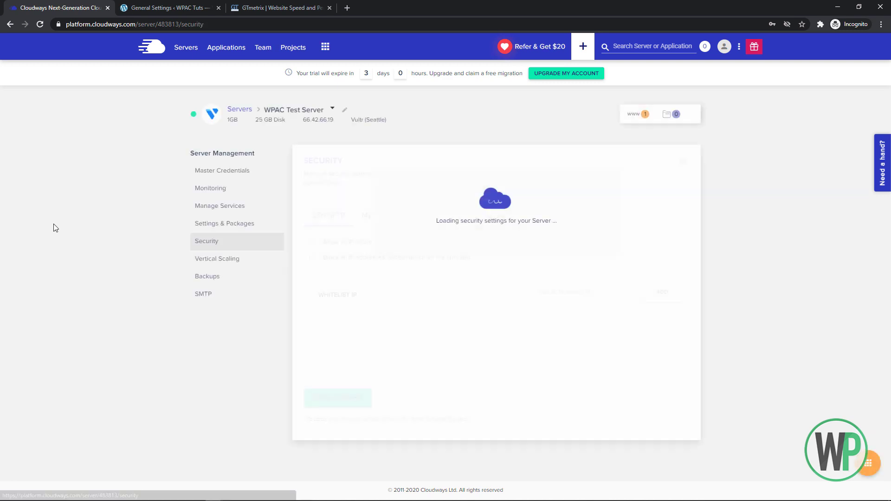
Step: Check the server's security and SMTP pages, look through the Elastic Email add-on plans, and return to the SMTP settings
scroll(222, 201, down, 1)
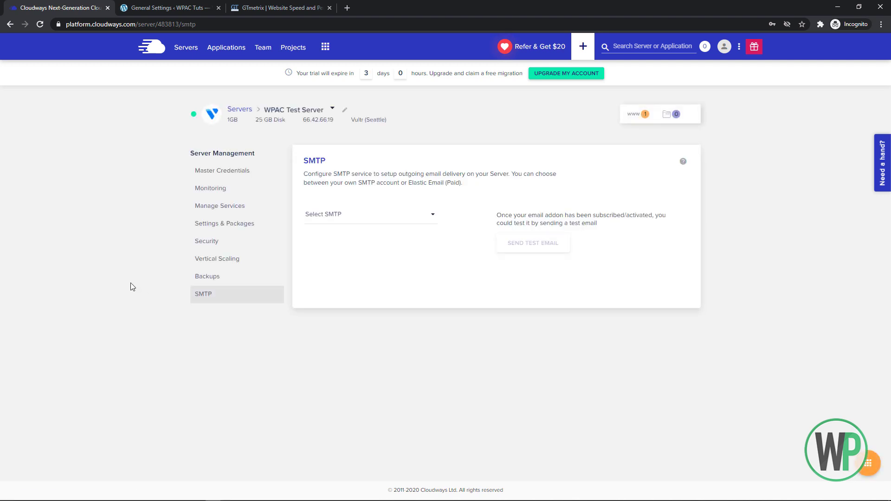
click(407, 224)
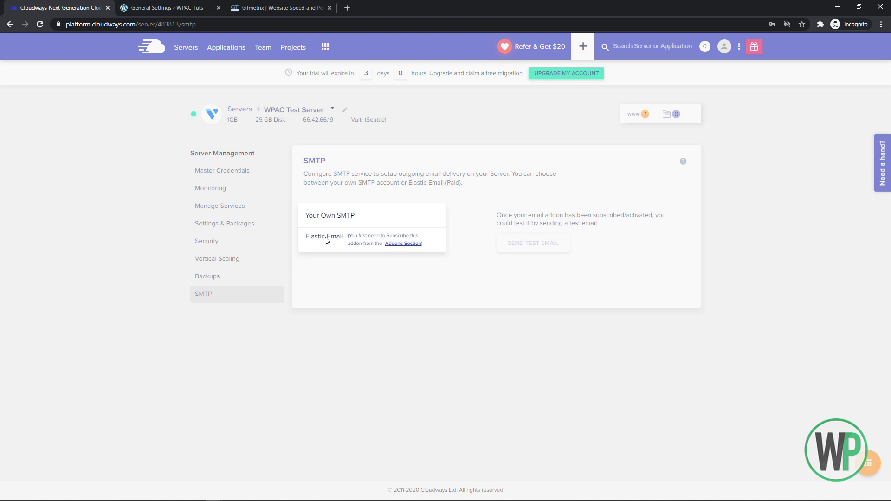
click(392, 244)
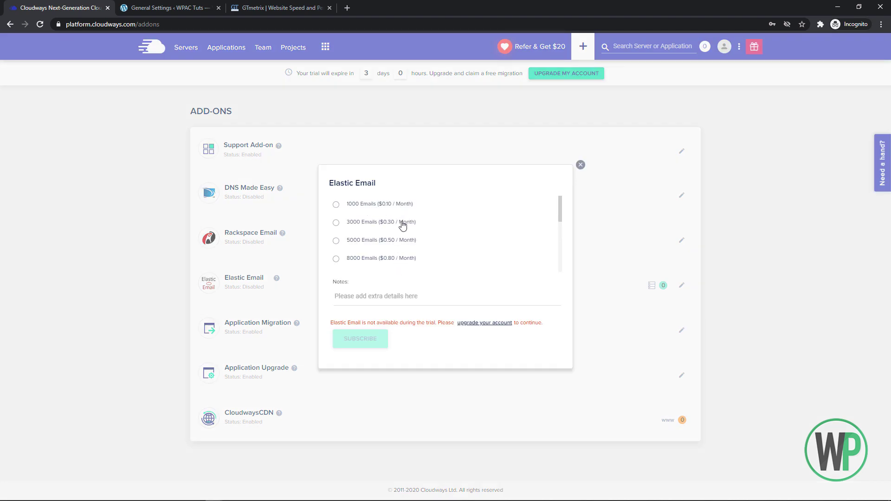
scroll(394, 215, down, 3)
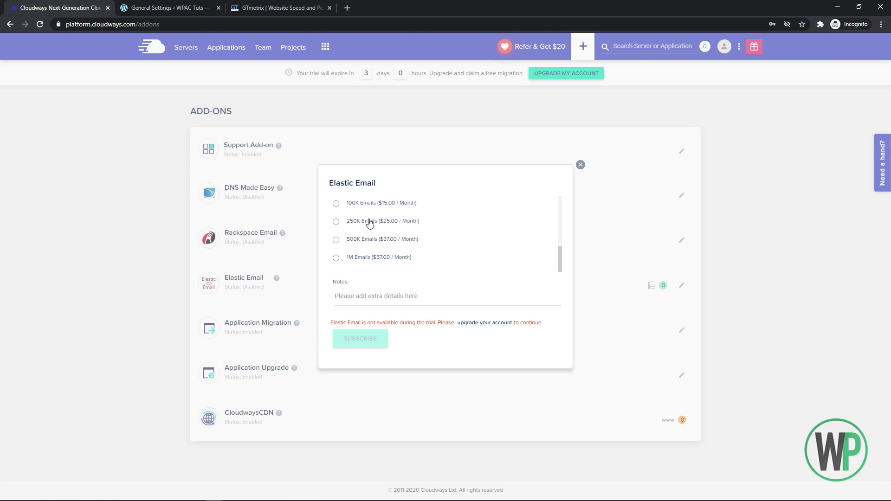
click(580, 165)
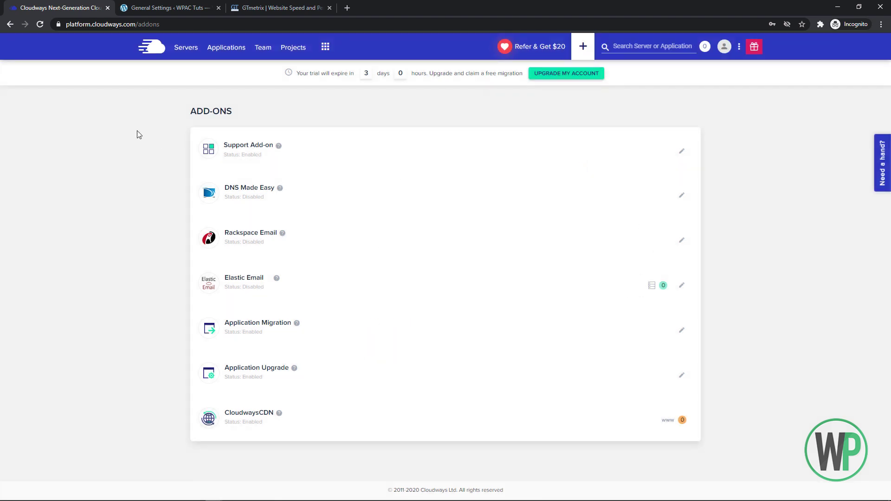
click(10, 24)
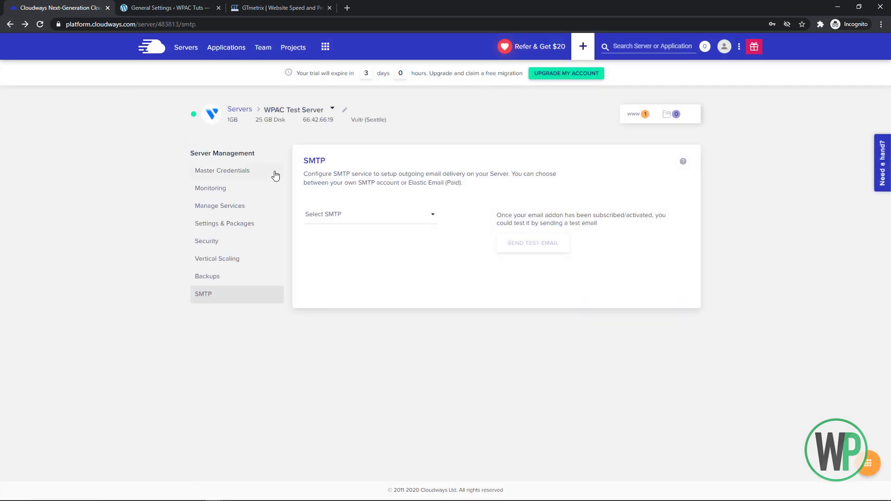
Step: Choose Your Own SMTP with the provider Other and place the cursor in the Host field
click(336, 215)
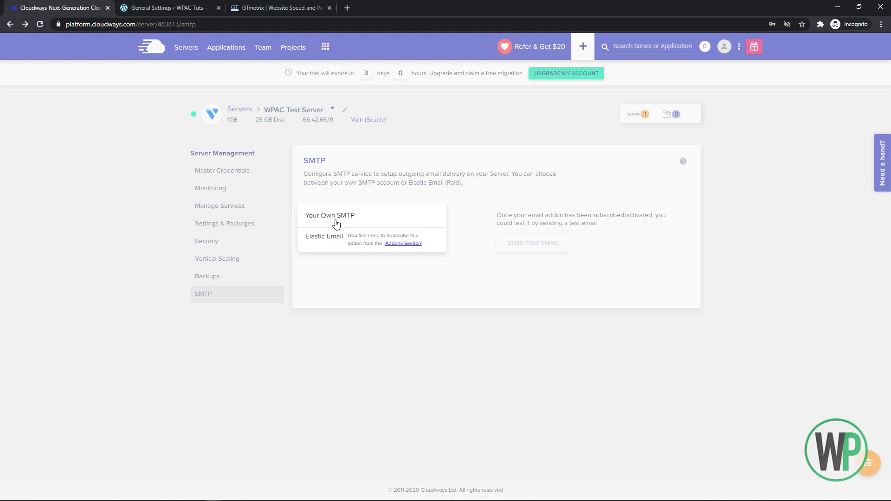
click(336, 224)
click(349, 251)
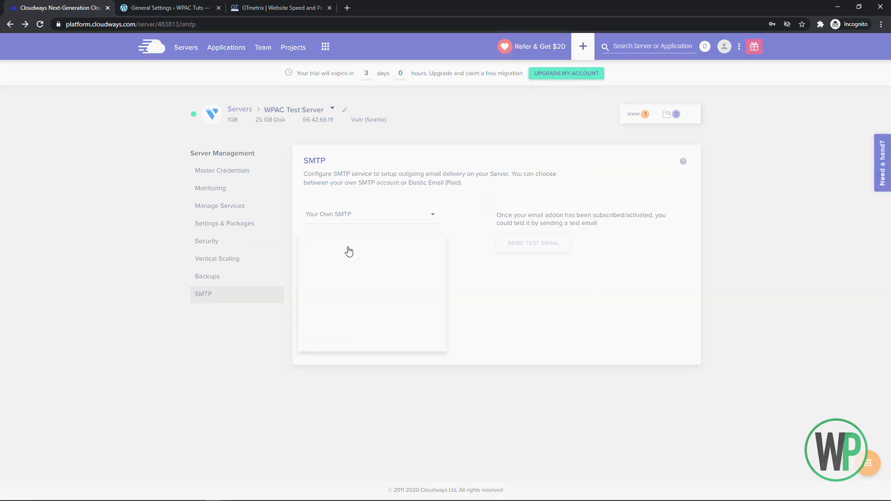
drag(440, 256, 441, 291)
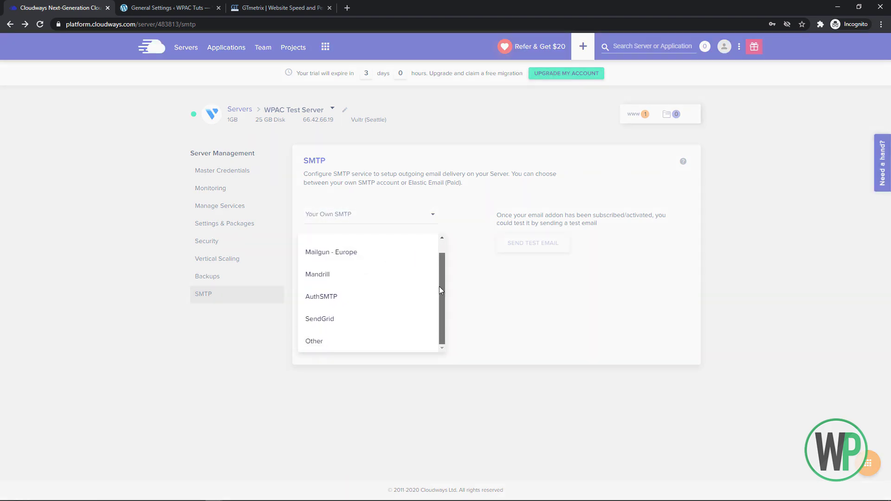
click(358, 343)
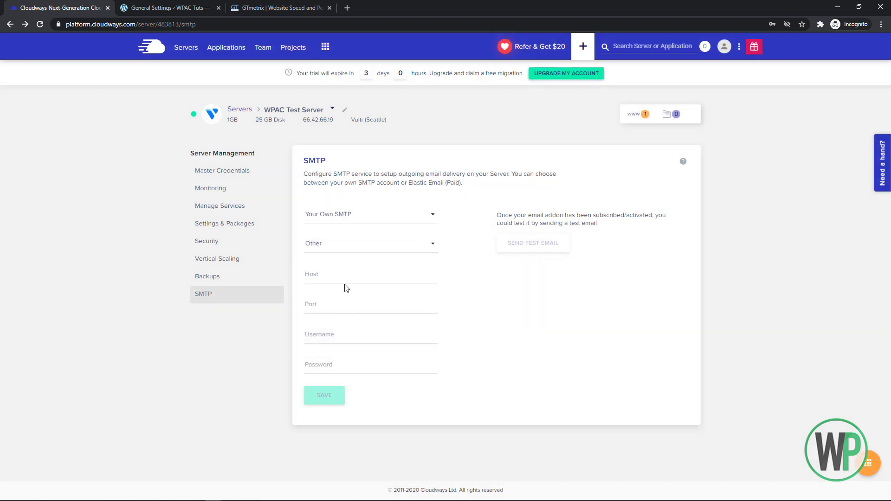
click(347, 273)
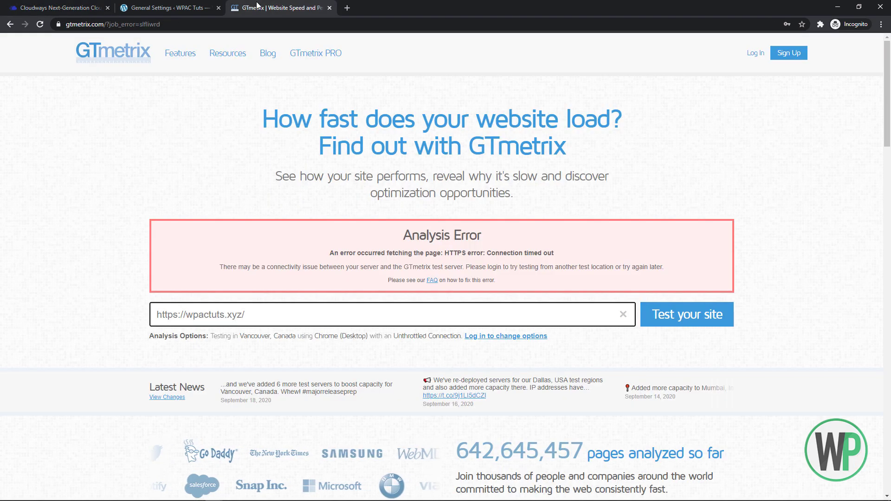
click(666, 321)
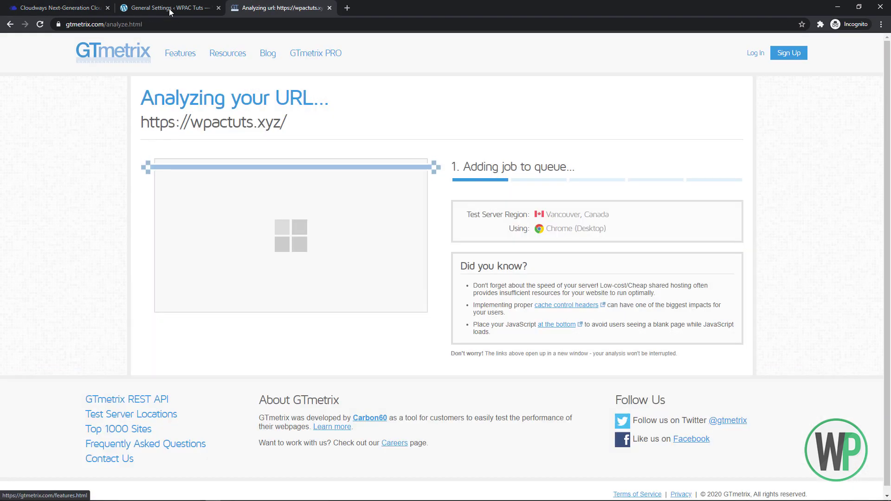
click(169, 8)
click(82, 5)
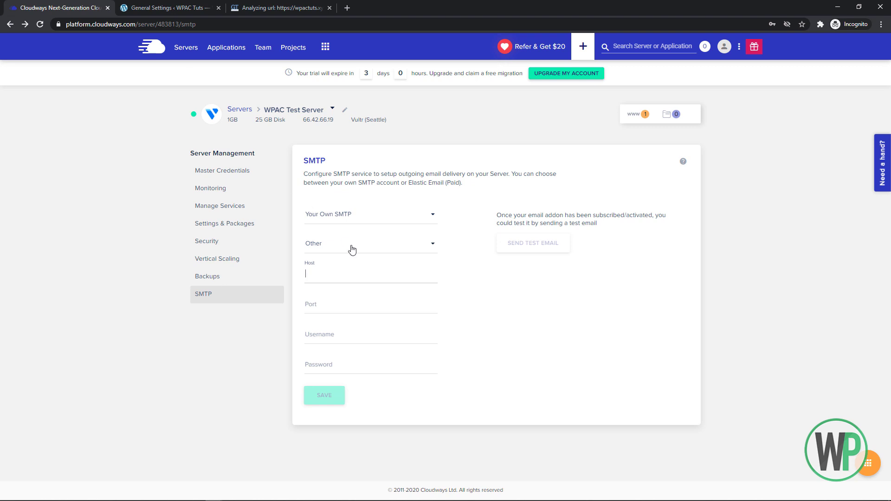
Step: Open namecheap.com in a new tab and look through its current top deals
click(346, 7)
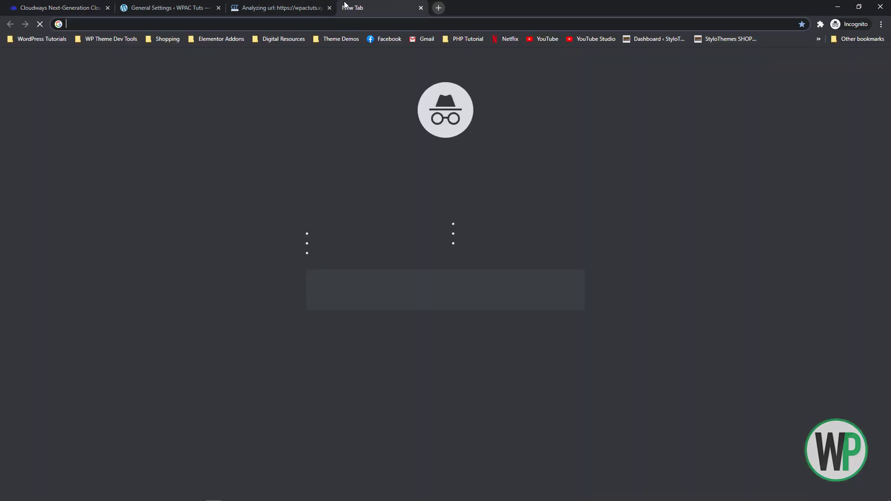
text(namecheap.com)
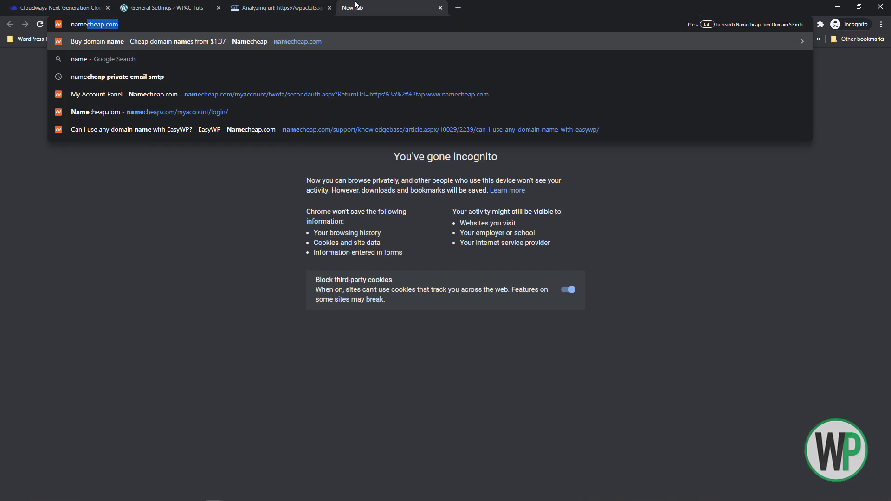
key(Return)
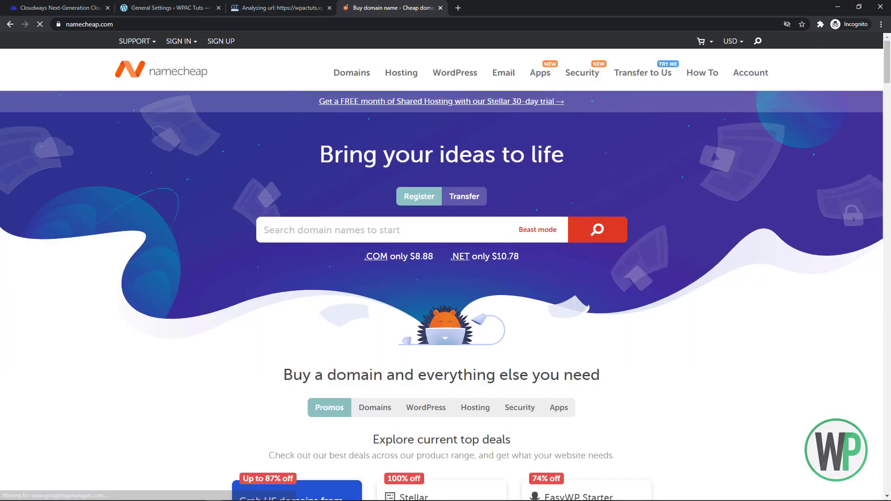
scroll(305, 231, down, 1)
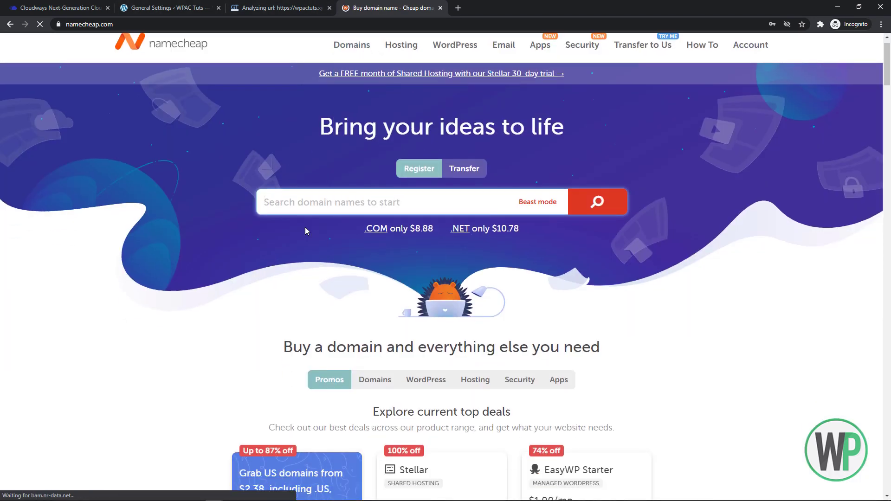
scroll(305, 231, down, 3)
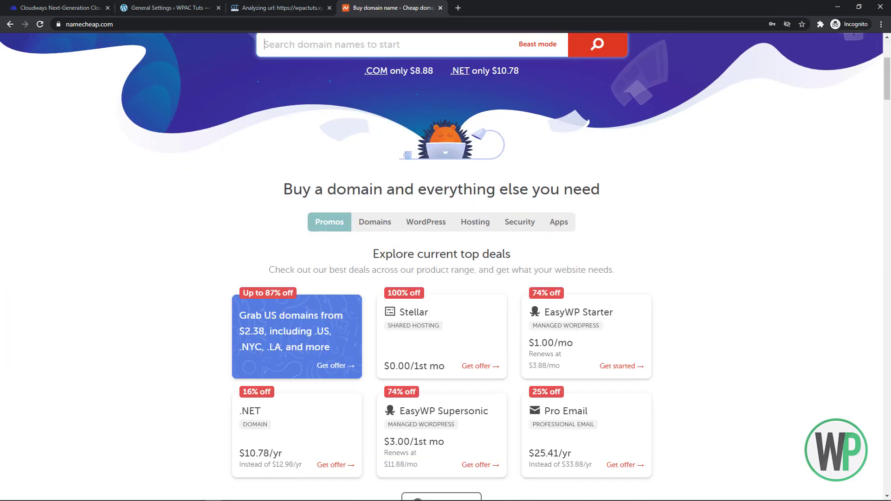
scroll(578, 298, down, 4)
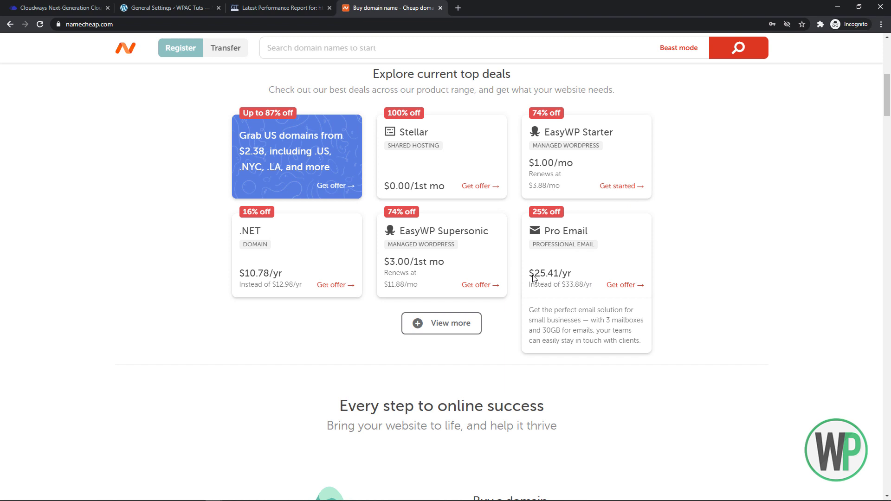
drag(887, 93, 887, 56)
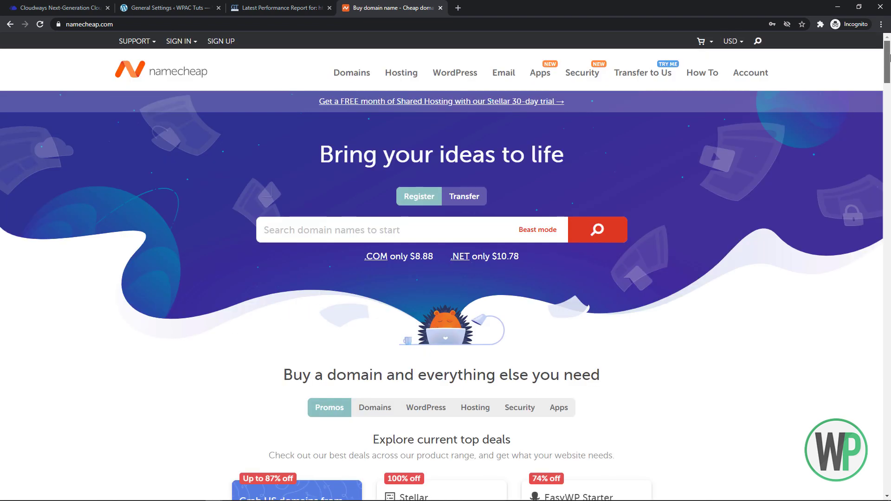
click(504, 75)
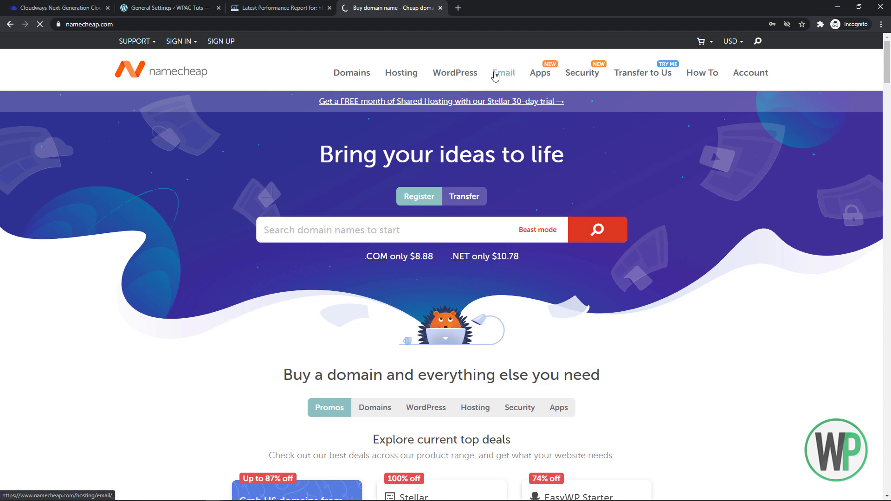
scroll(496, 251, down, 7)
scroll(496, 251, up, 2)
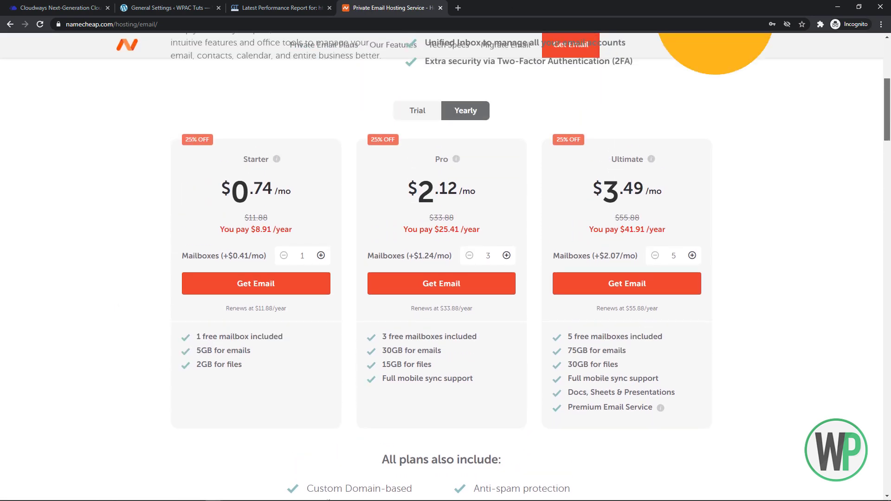
Step: Examine the Starter email plan's yearly price and its included mailbox and storage allowances
drag(281, 247, 249, 250)
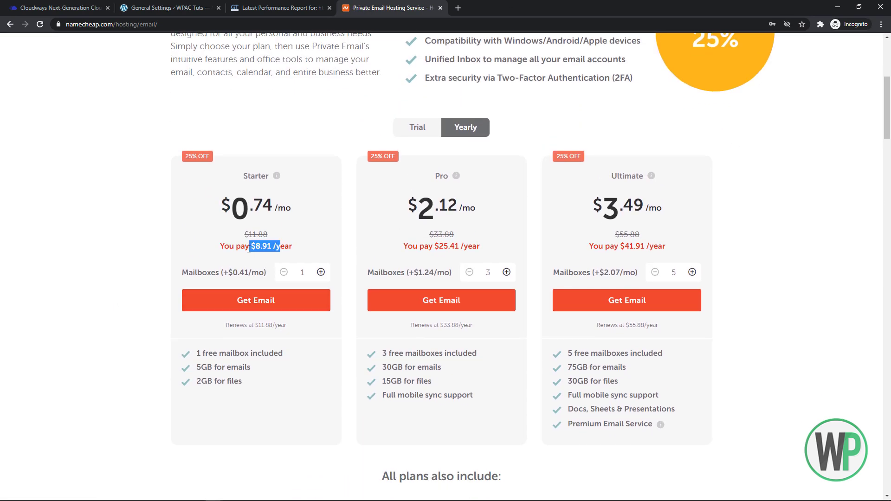
click(248, 357)
scroll(202, 234, down, 2)
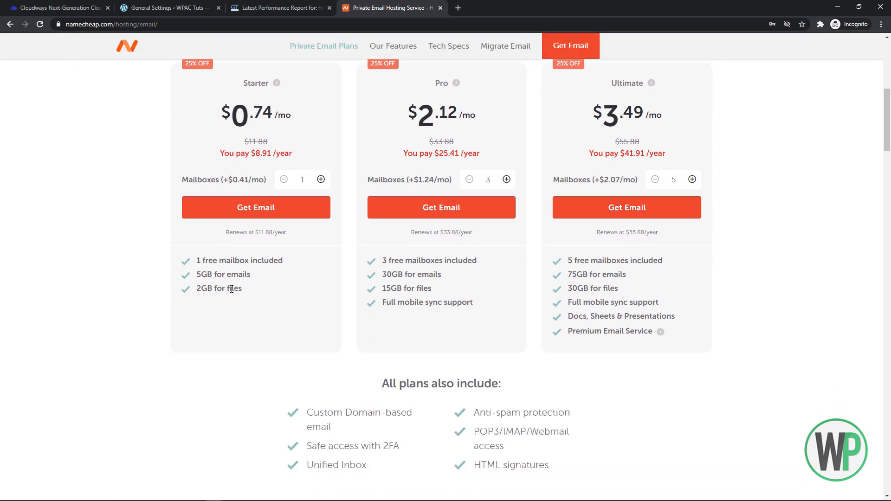
mouse_move(231, 275)
mouse_down()
mouse_move(248, 275)
mouse_move(222, 275)
mouse_up()
click(237, 287)
click(889, 189)
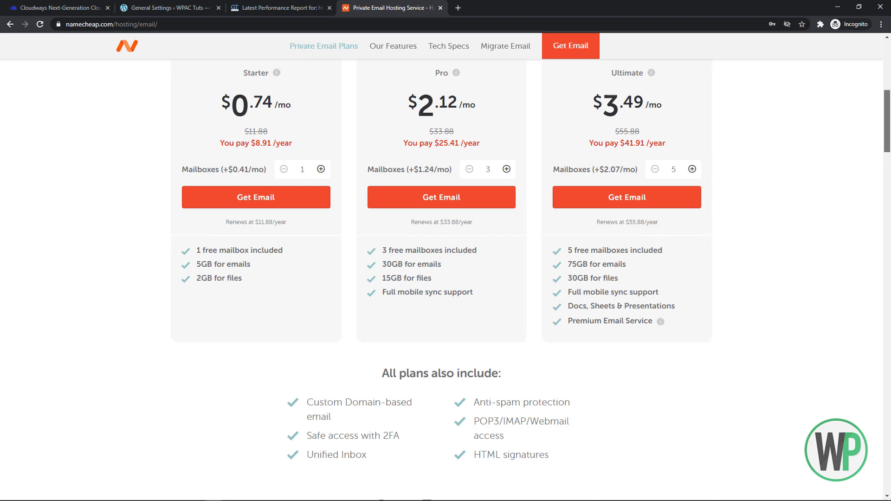
Step: Look through the Tech Specs comparison of the email plans and return to the plan prices
drag(889, 188, 888, 289)
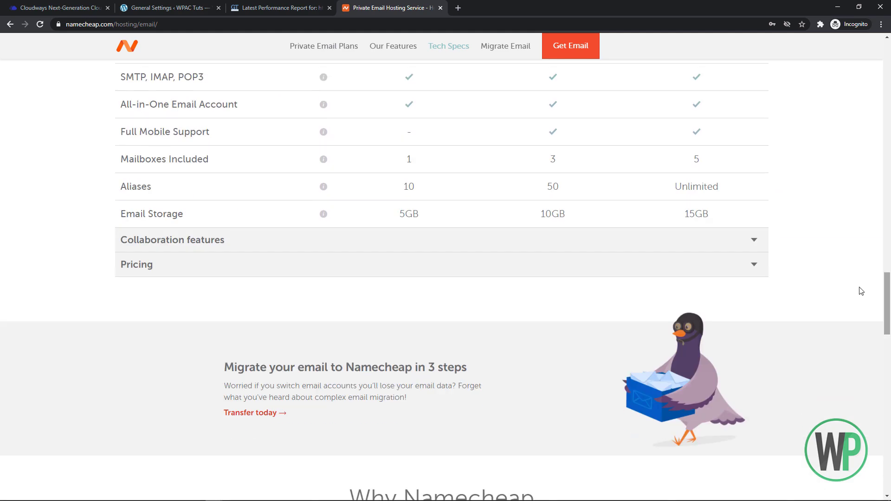
click(764, 272)
scroll(766, 284, up, 10)
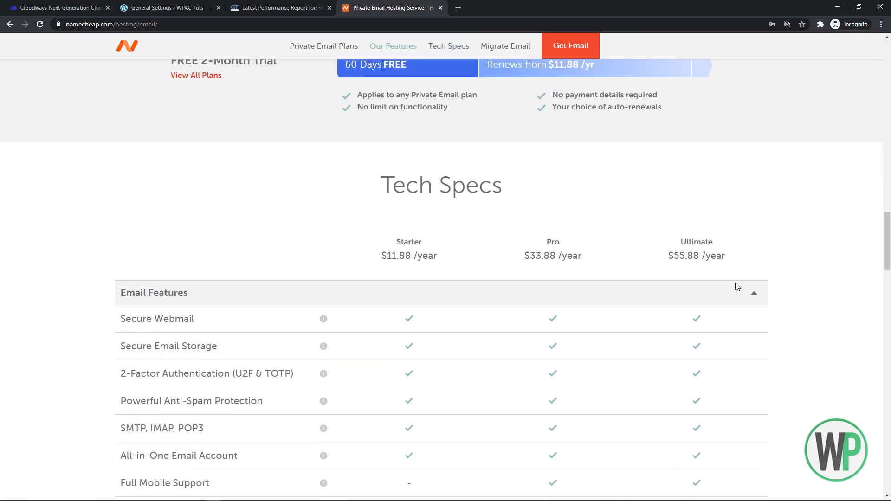
drag(889, 240, 890, 98)
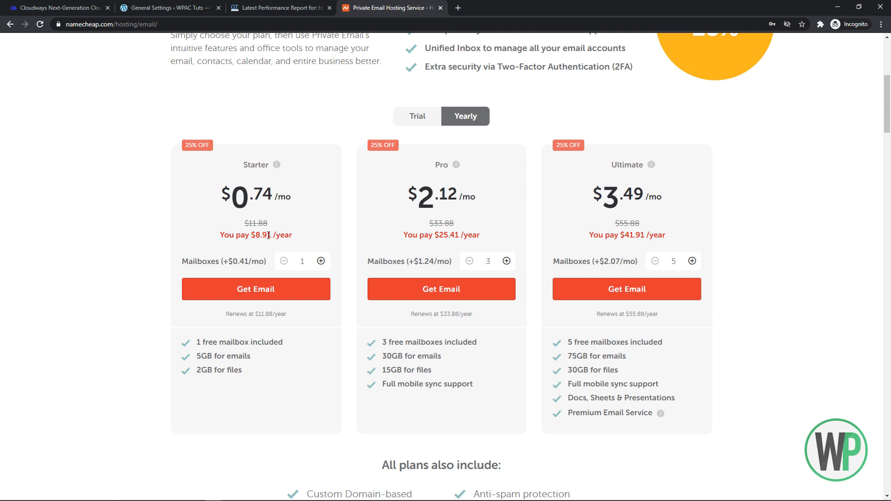
Step: Compare the yearly prices, included mailboxes and email storage of the Starter and Pro plans, plus Starter's extra mailbox price
drag(270, 236, 255, 236)
drag(212, 346, 197, 347)
drag(451, 236, 432, 236)
drag(399, 357, 376, 356)
mouse_move(887, 126)
mouse_down()
mouse_move(890, 108)
mouse_move(889, 133)
mouse_move(889, 120)
mouse_up()
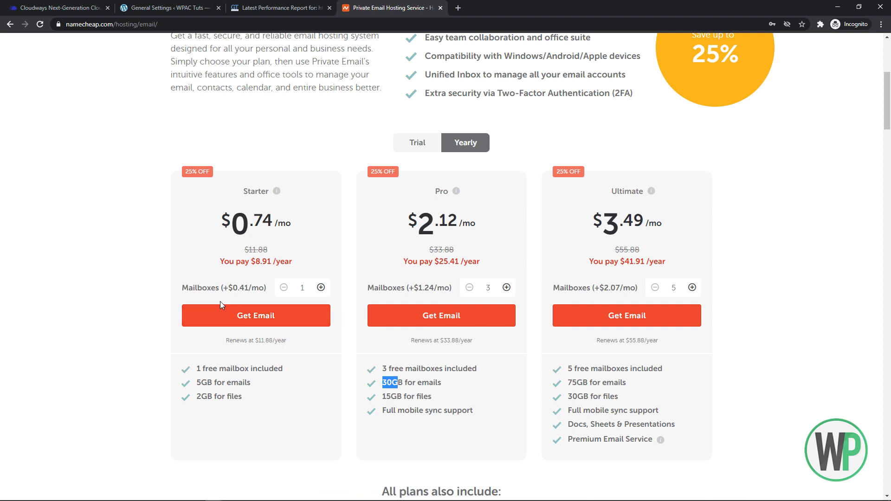
drag(228, 289, 266, 291)
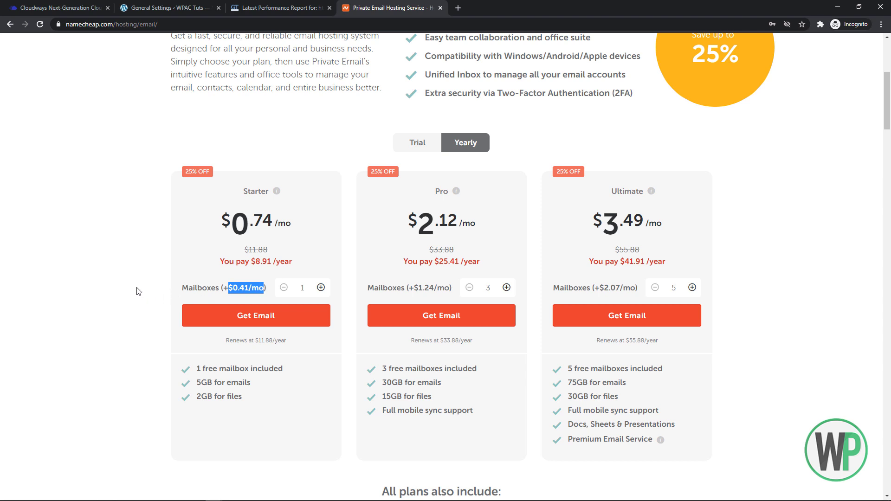
scroll(195, 294, down, 1)
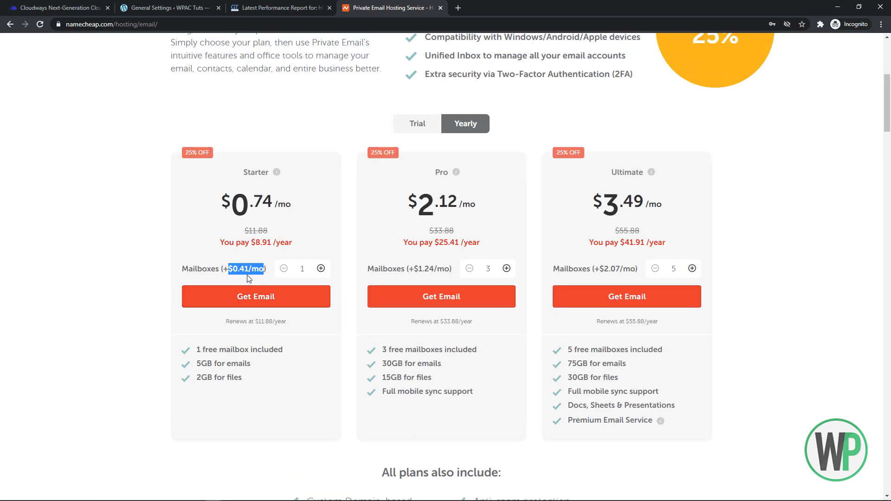
Step: Review the Starter email plan's name and yearly price, along with the page's introduction and the features included in all plans
click(286, 184)
drag(245, 173, 247, 172)
double_click(250, 170)
mouse_move(888, 94)
mouse_down()
mouse_move(888, 78)
mouse_move(889, 108)
mouse_up()
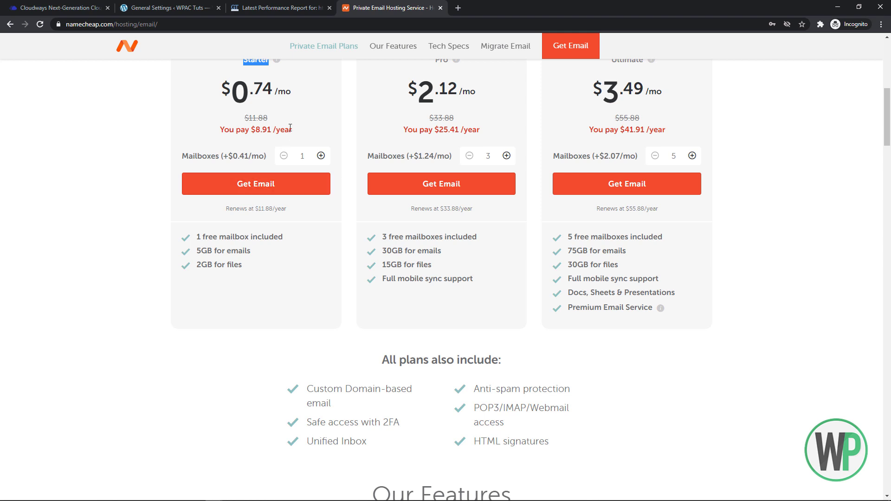
drag(297, 131, 221, 132)
scroll(185, 150, up, 3)
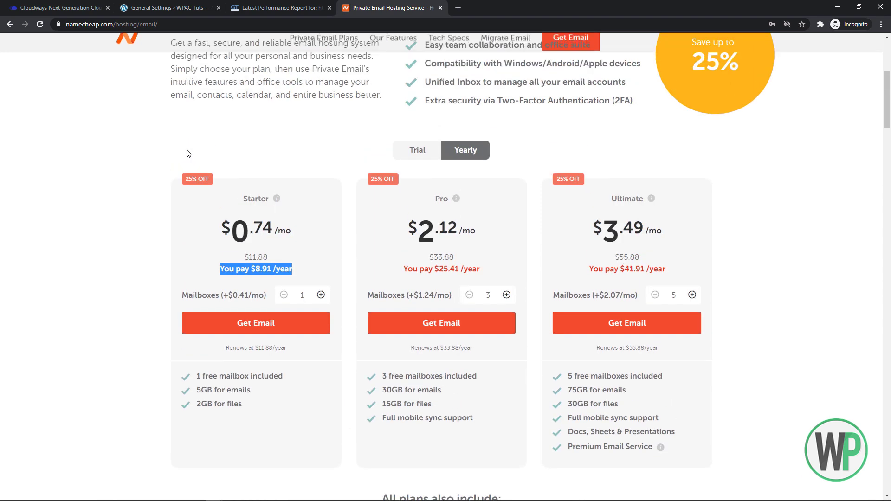
drag(888, 99, 890, 67)
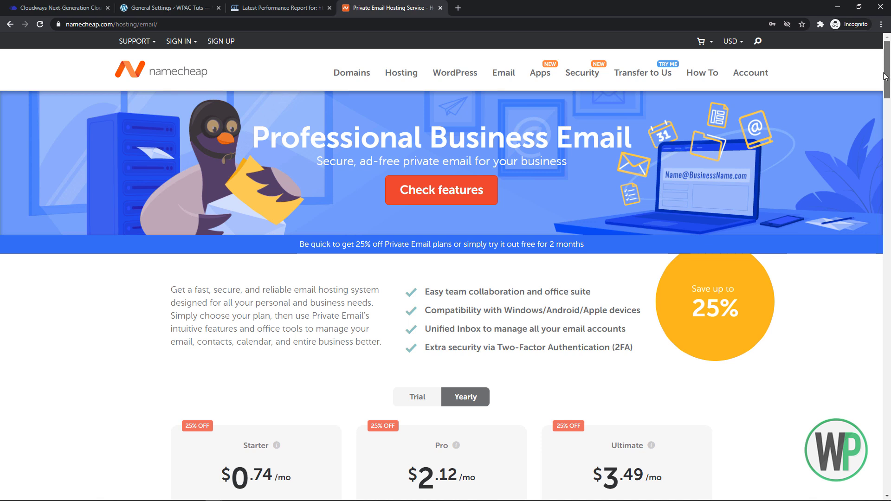
drag(885, 77, 871, 145)
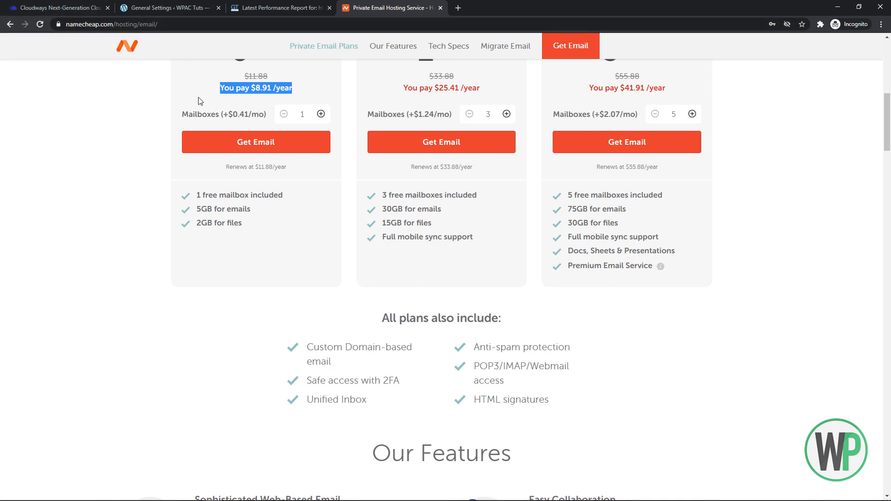
Step: Switch back to the Cloudways SMTP settings and examine the Username and Password fields
click(85, 5)
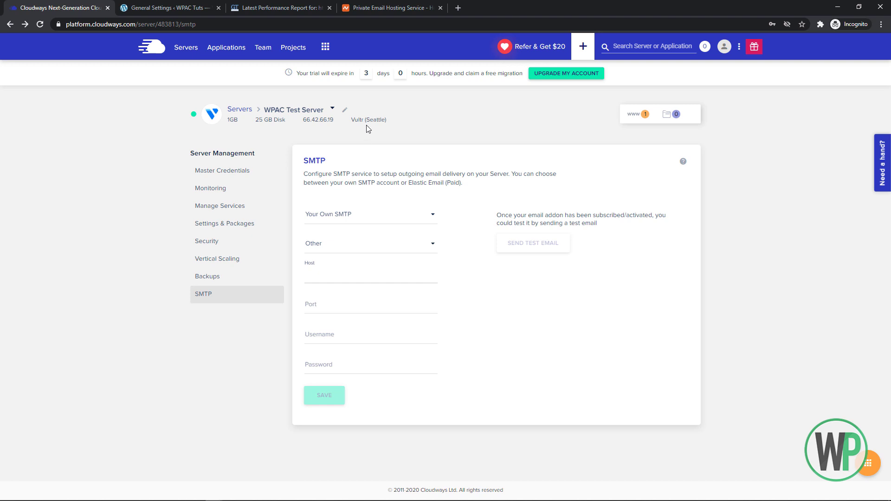
click(361, 319)
click(358, 333)
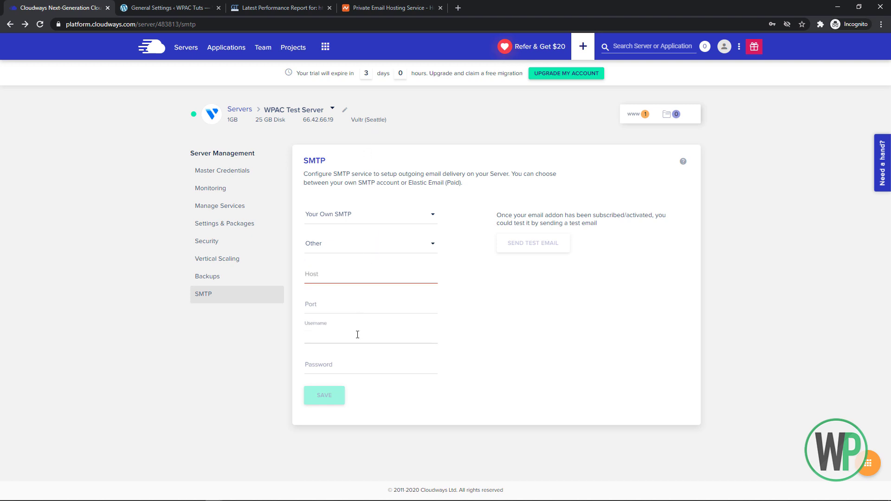
click(359, 380)
Step: Check the WordPress General Settings page and return to the Cloudways SMTP settings
key(ctrl+Tab)
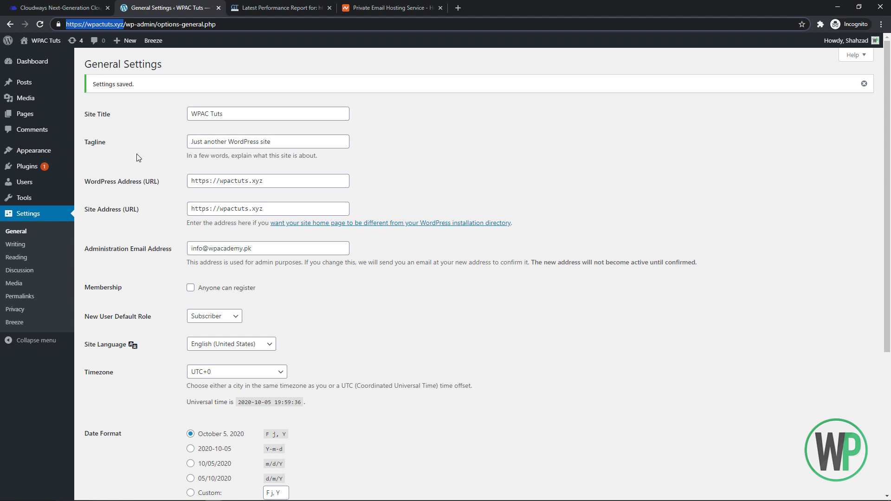
click(101, 164)
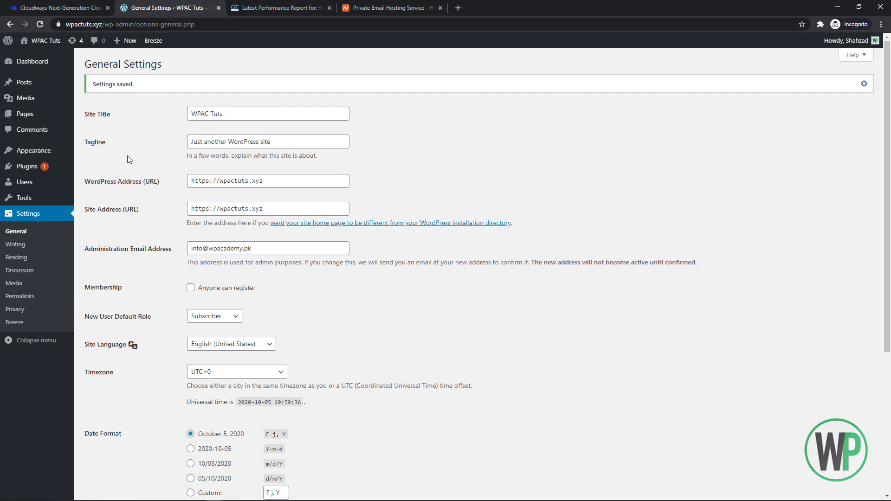
key(ctrl+shift+Tab)
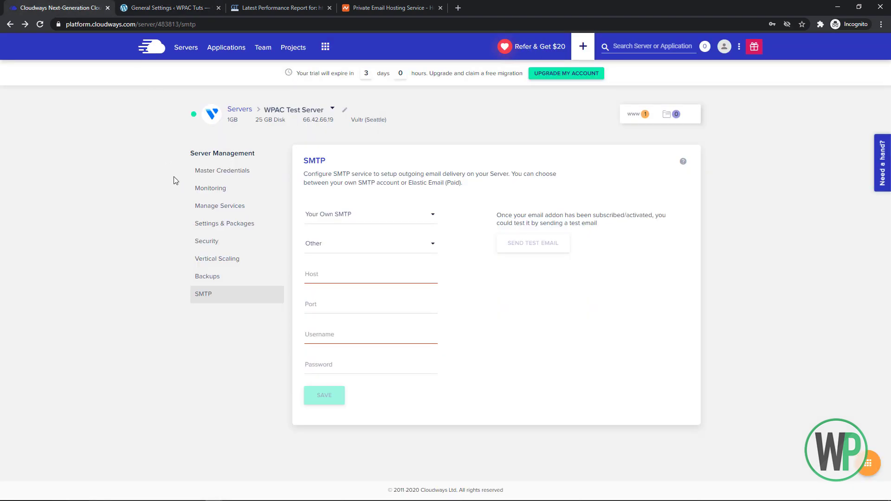
click(264, 4)
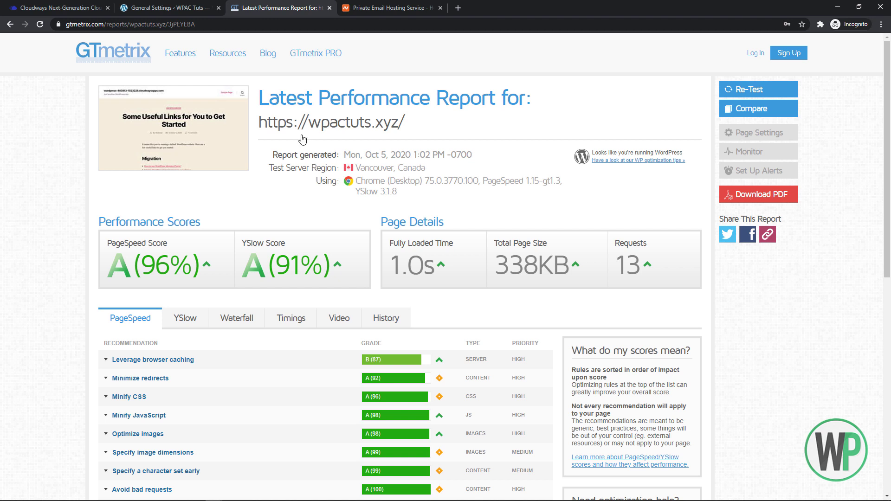
double_click(169, 264)
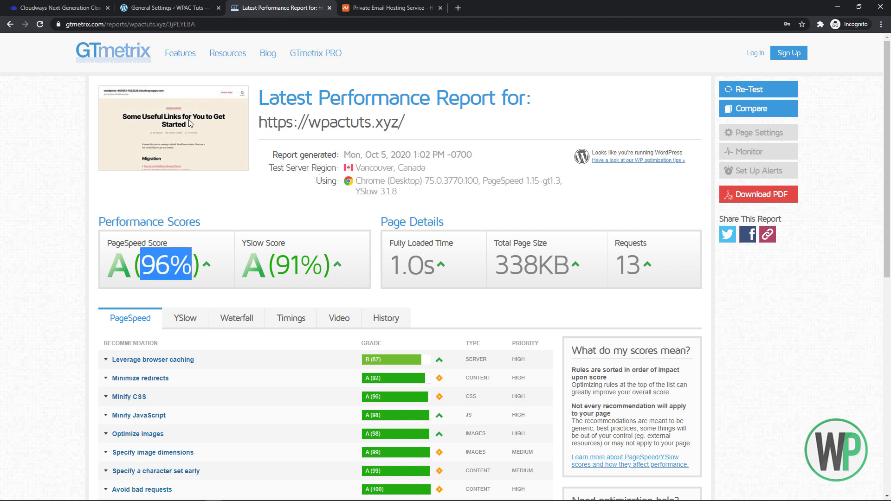
scroll(188, 118, down, 1)
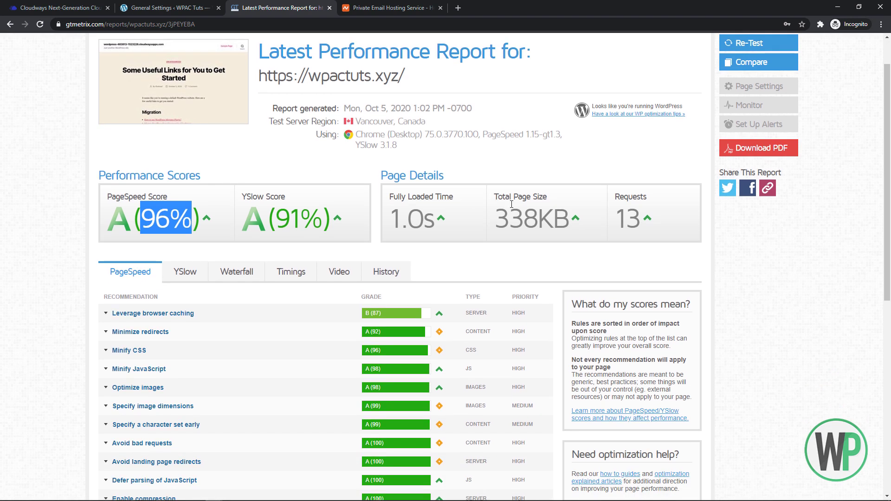
drag(435, 221, 390, 221)
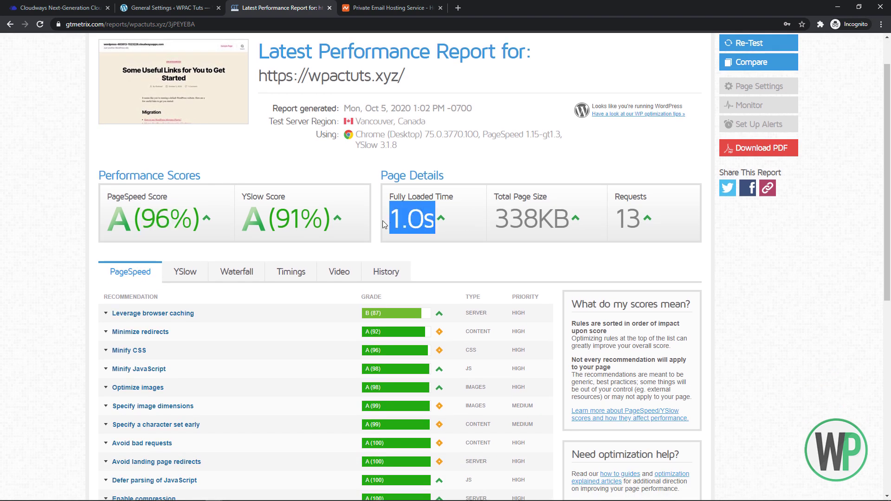
drag(305, 226, 268, 226)
scroll(74, 241, down, 4)
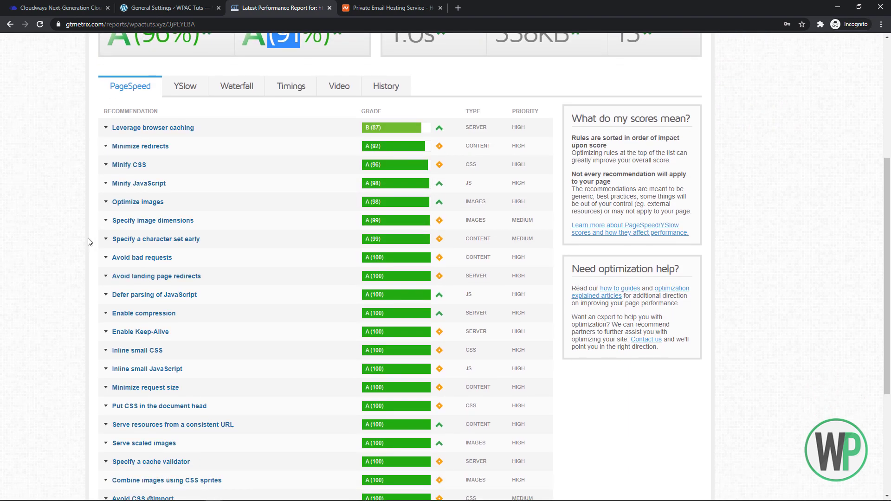
scroll(90, 239, down, 3)
scroll(89, 235, up, 4)
scroll(86, 209, up, 4)
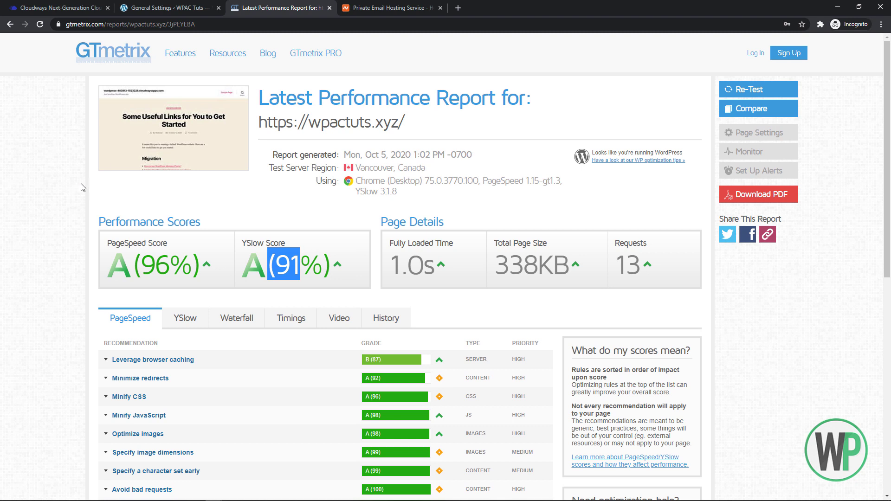
Step: Review the performance scores again and look at both the PageSpeed and YSlow recommendation lists
drag(169, 265, 117, 263)
scroll(47, 263, down, 6)
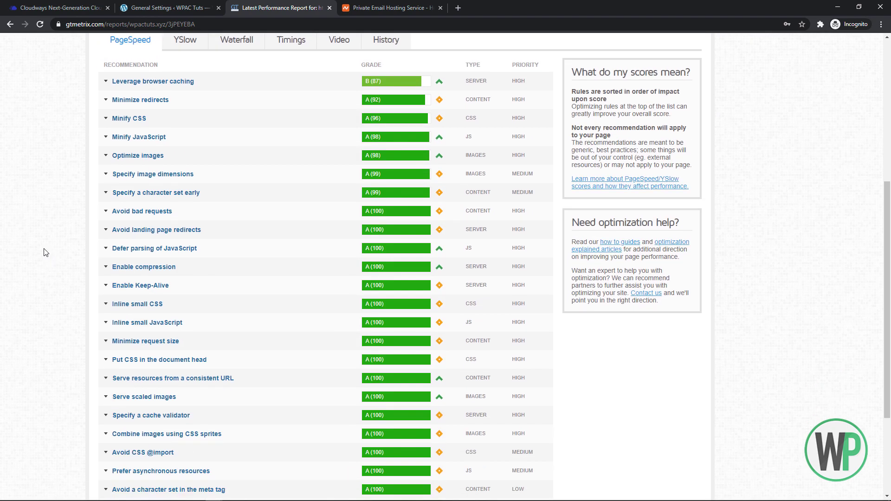
scroll(50, 261, up, 5)
click(178, 278)
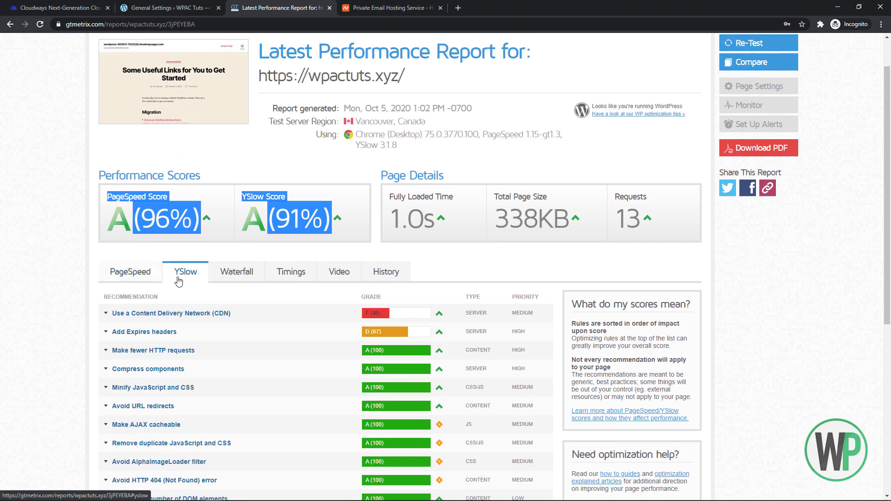
click(129, 275)
click(50, 189)
scroll(51, 168, up, 1)
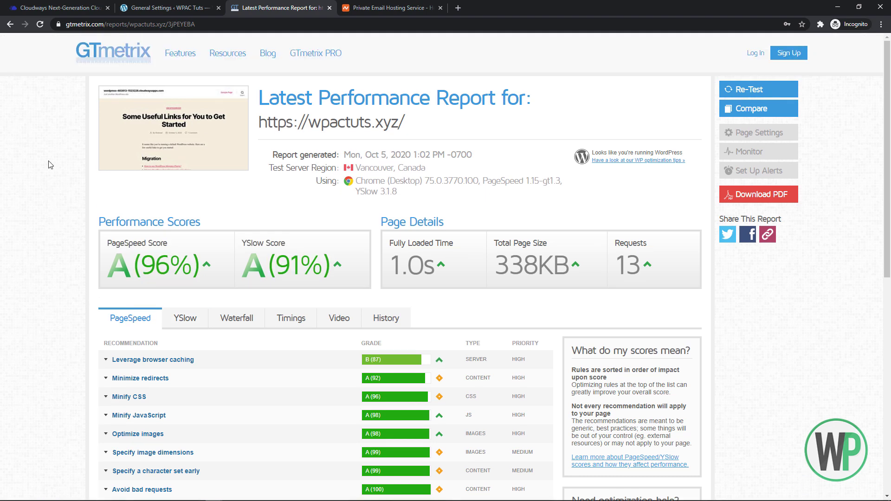
Step: Look over the WordPress General Settings and the Cloudways server management page, alternating between the two sites
click(141, 4)
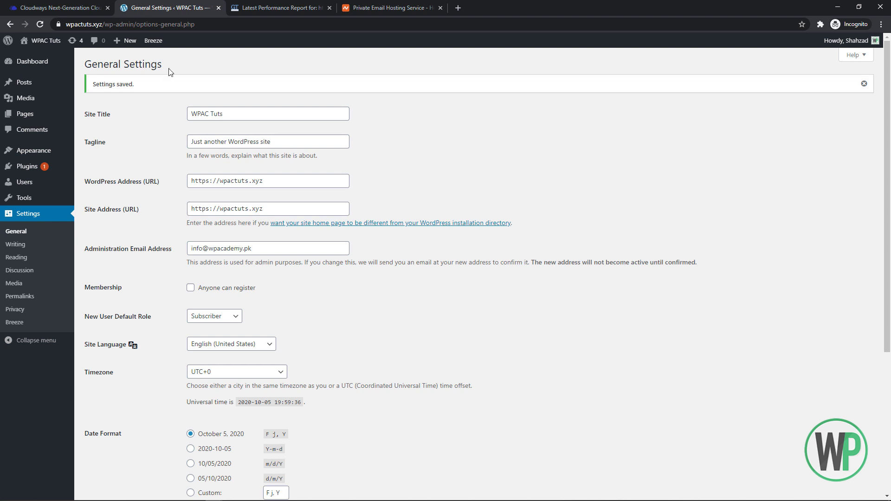
scroll(130, 197, down, 3)
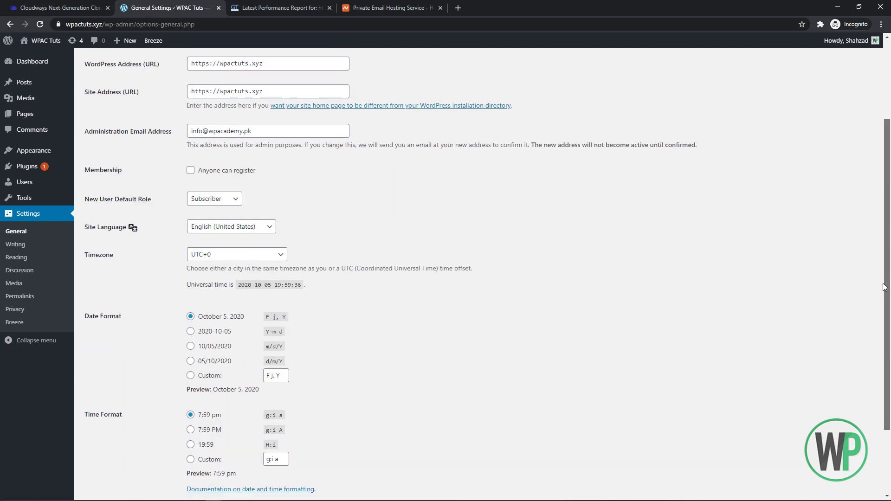
scroll(130, 196, up, 3)
click(79, 6)
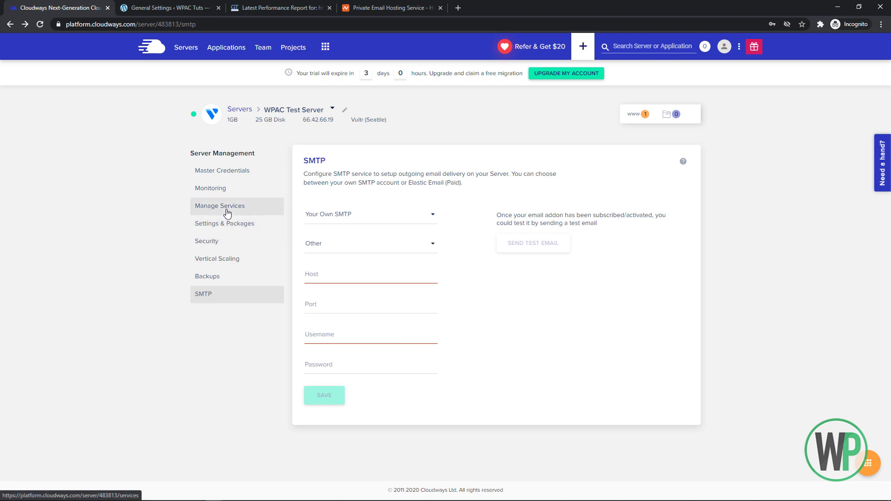
click(215, 13)
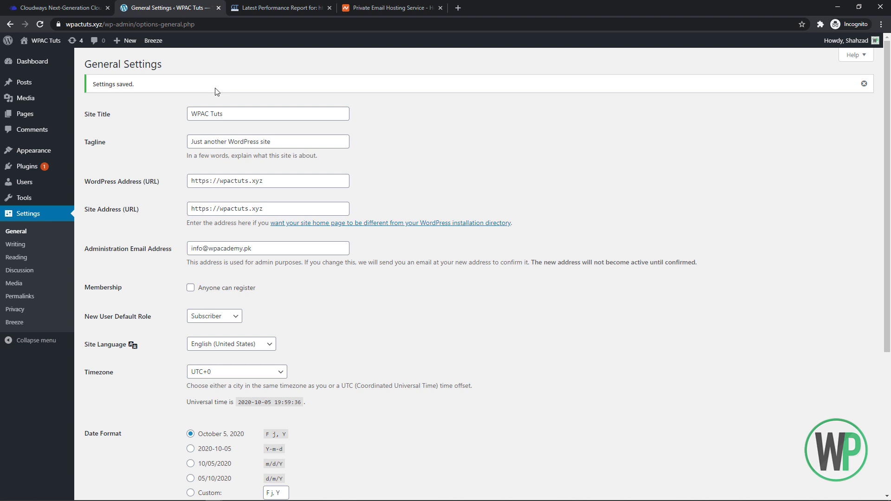
click(85, 7)
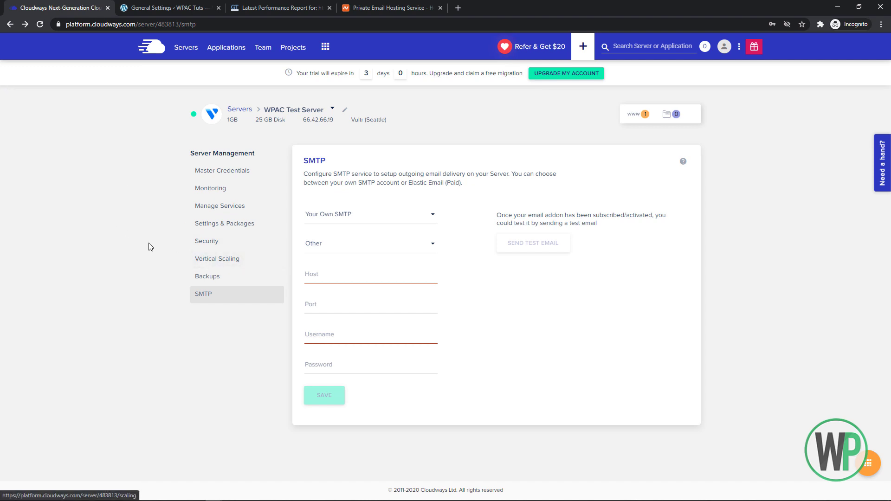
Step: Open the server's Vertical Scaling settings and choose a server size of 2GB
click(135, 237)
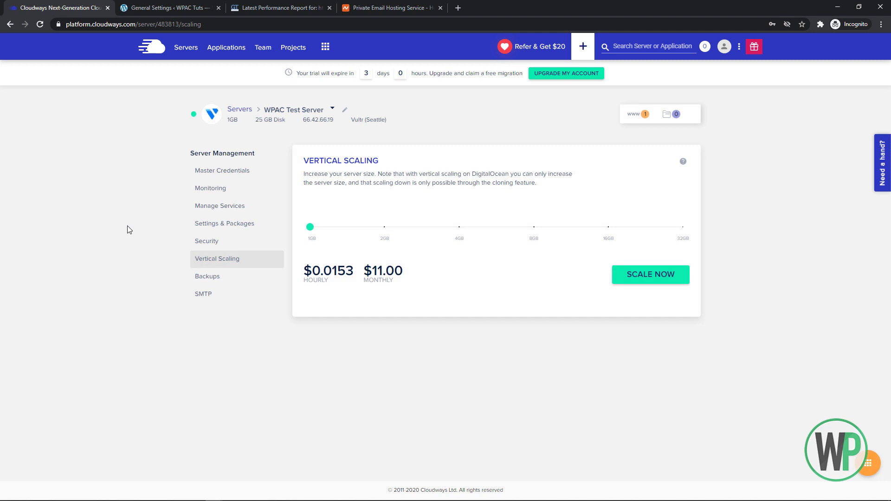
mouse_move(312, 227)
drag(312, 228, 385, 227)
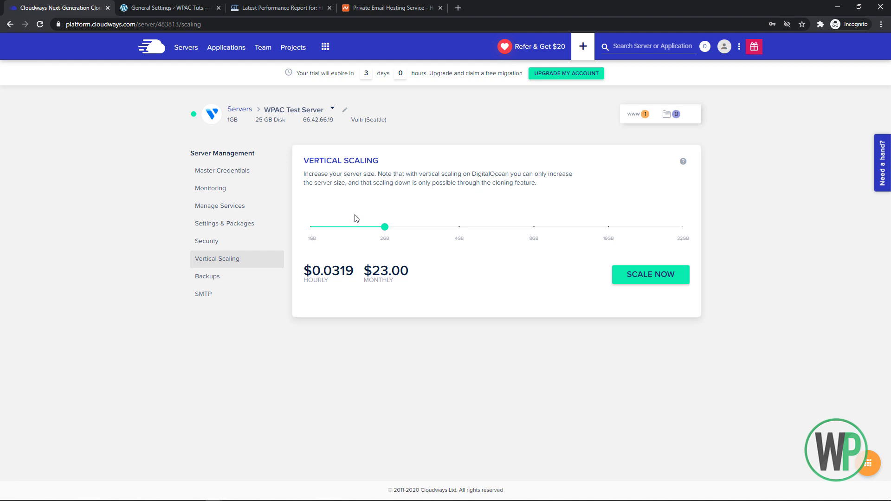
Step: Read the Vertical Scaling note about increasing the server size and scaling down
mouse_move(461, 230)
drag(304, 174, 388, 183)
click(425, 186)
drag(480, 175, 500, 177)
click(500, 177)
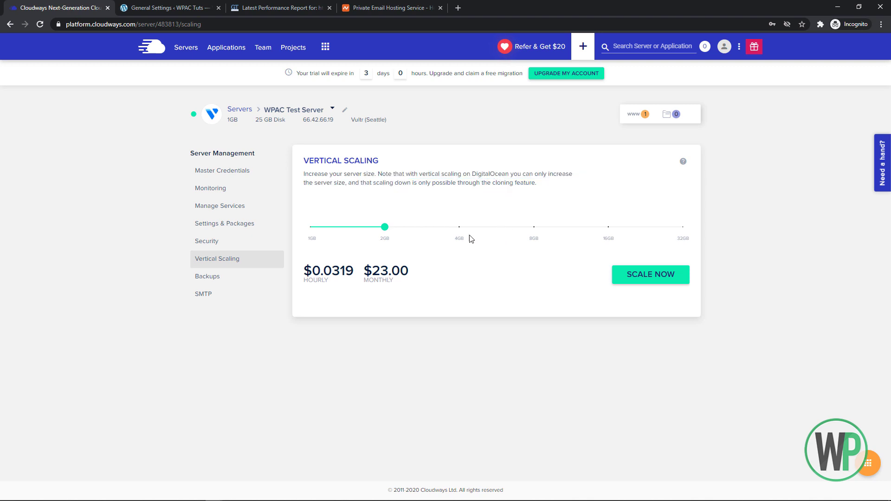